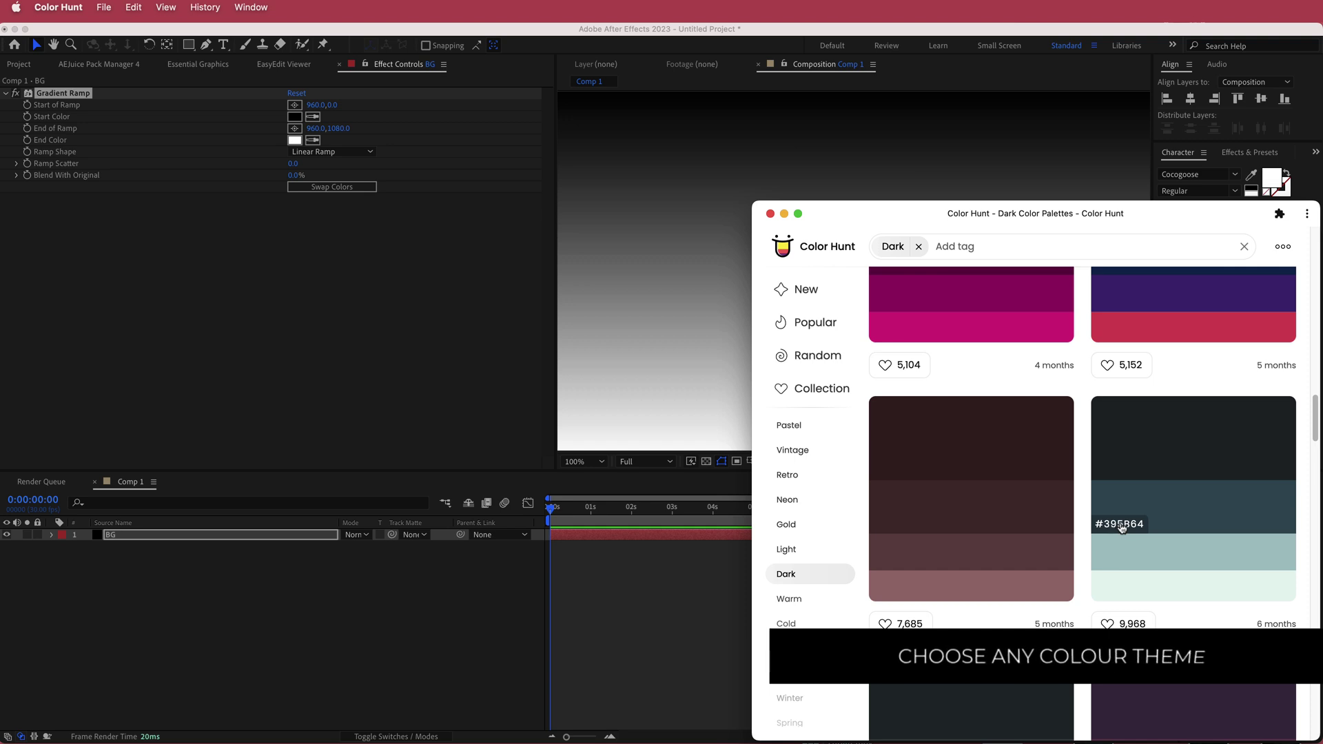
Return to After Effects from the Color Hunt palette page.
left_click(416, 357)
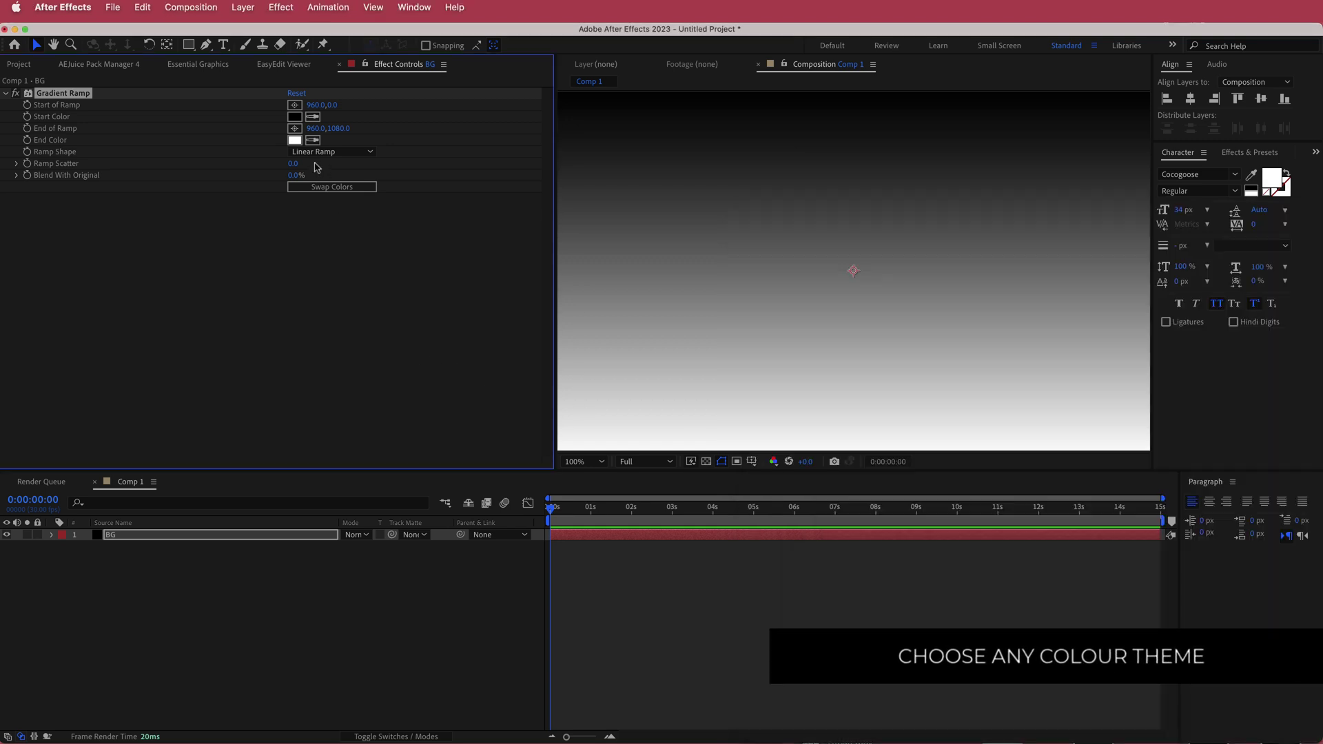
Make the BG gradient a radial ramp, with dark teal and black colours swapped.
left_click(295, 140)
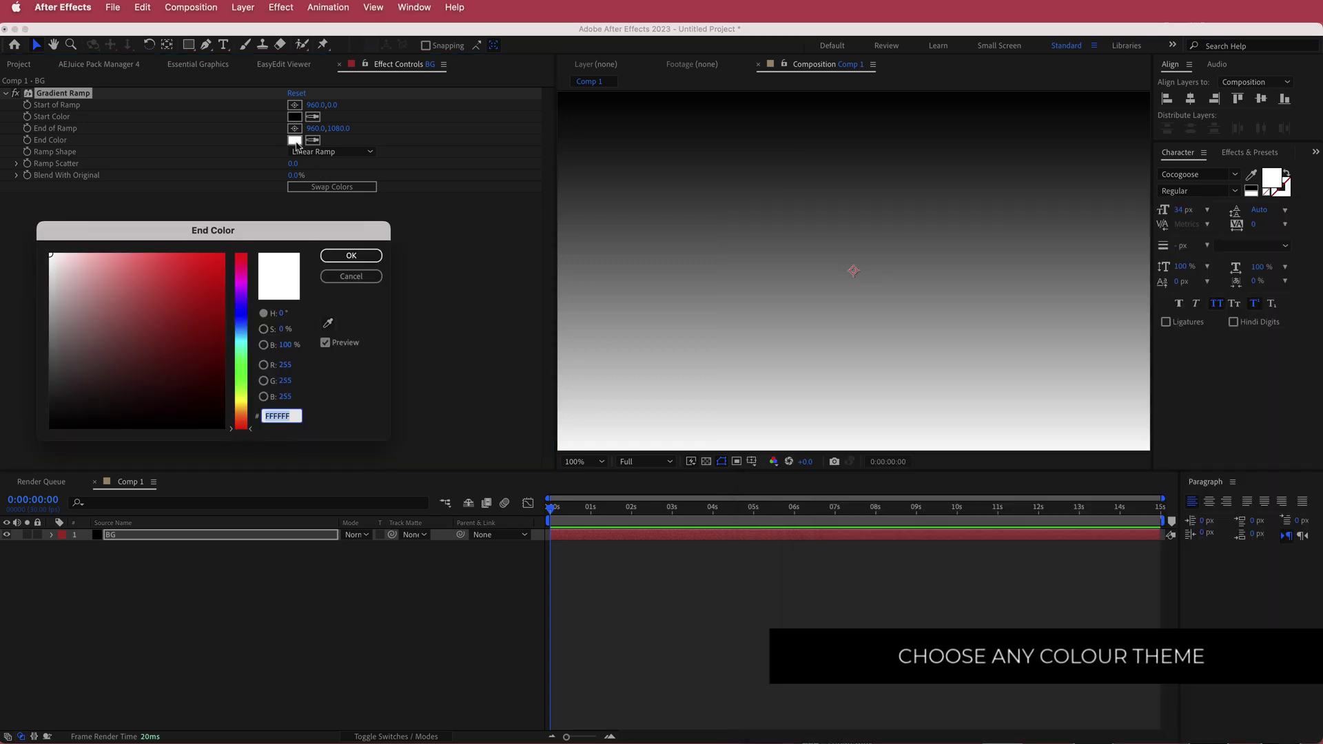
key("super+v")
left_click(351, 255)
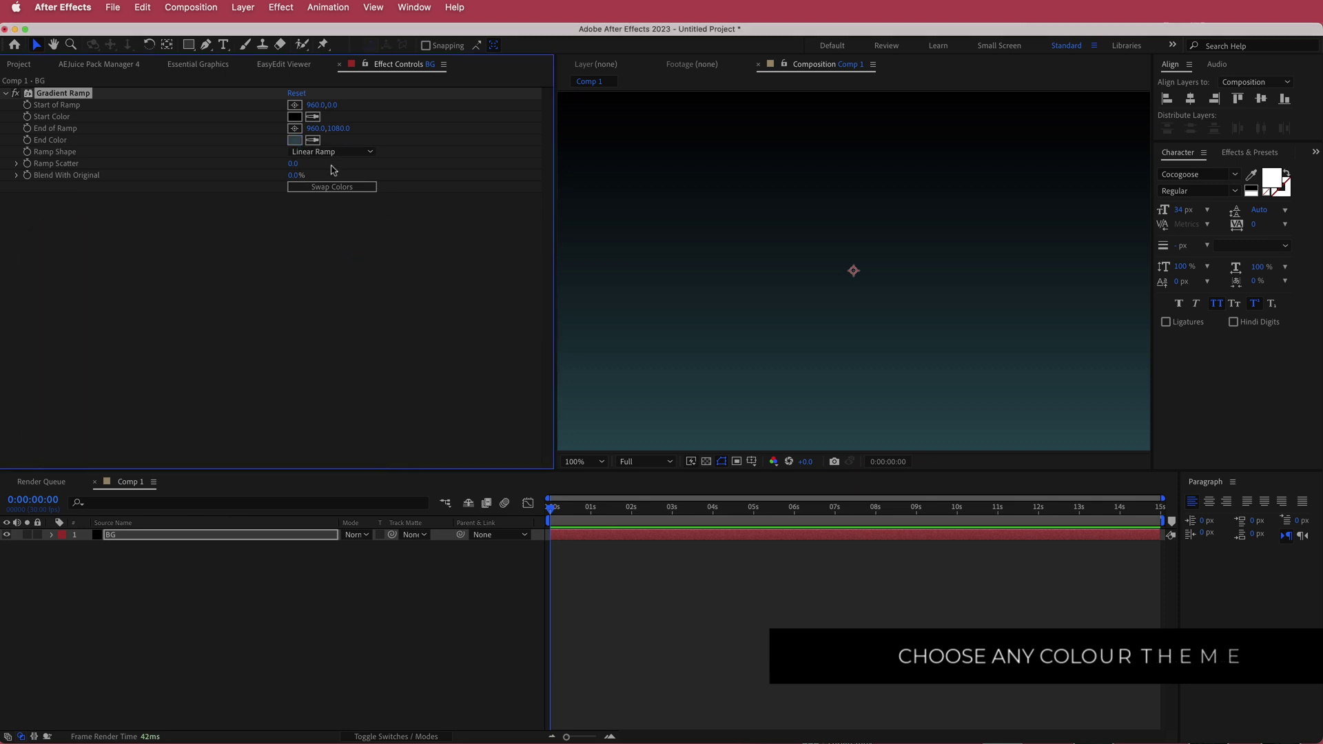
left_click(331, 187)
left_click(337, 153)
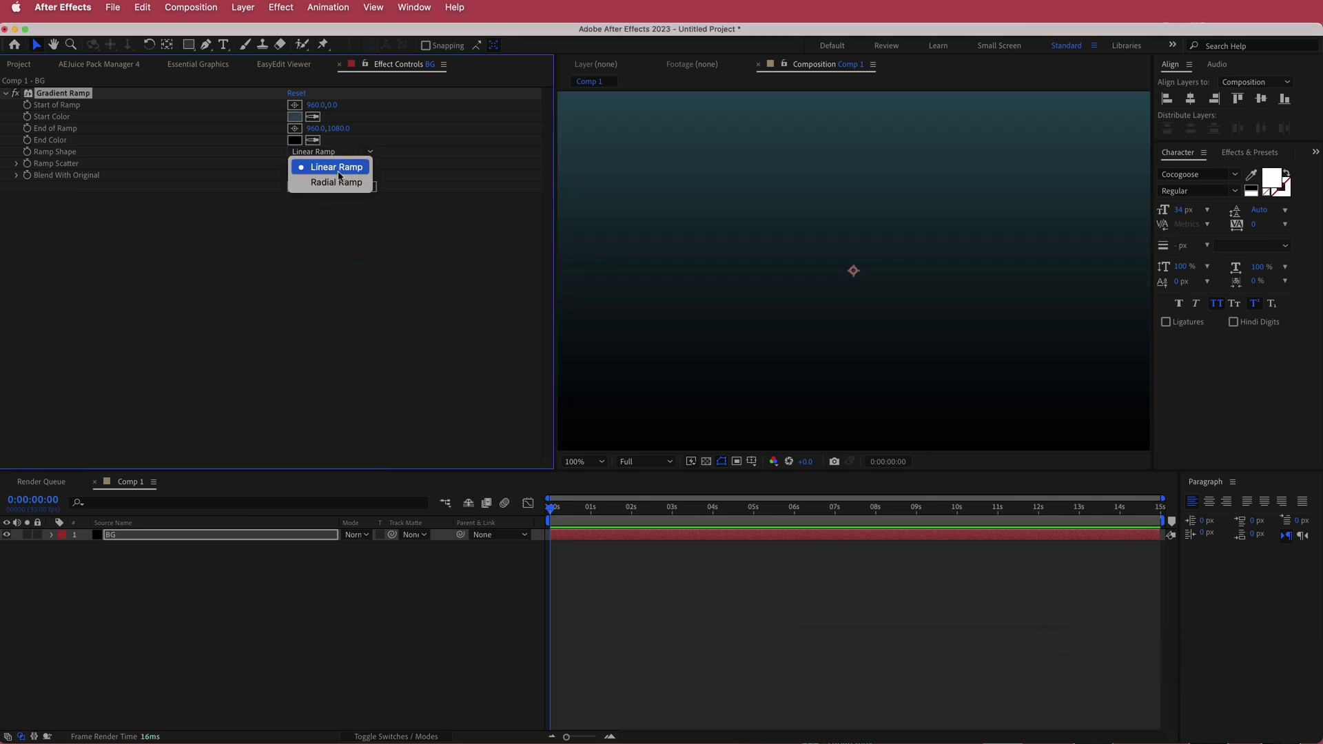
left_click(341, 182)
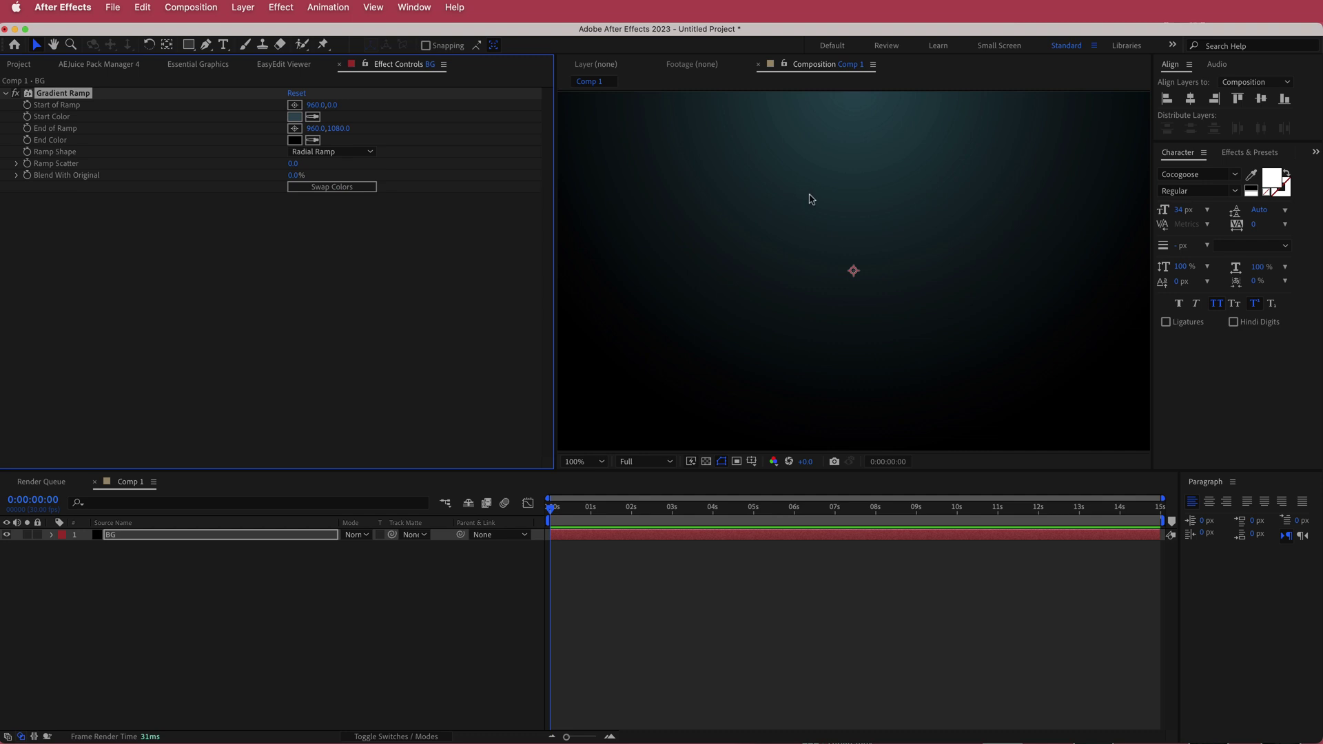
scroll(811, 199, "down", 2)
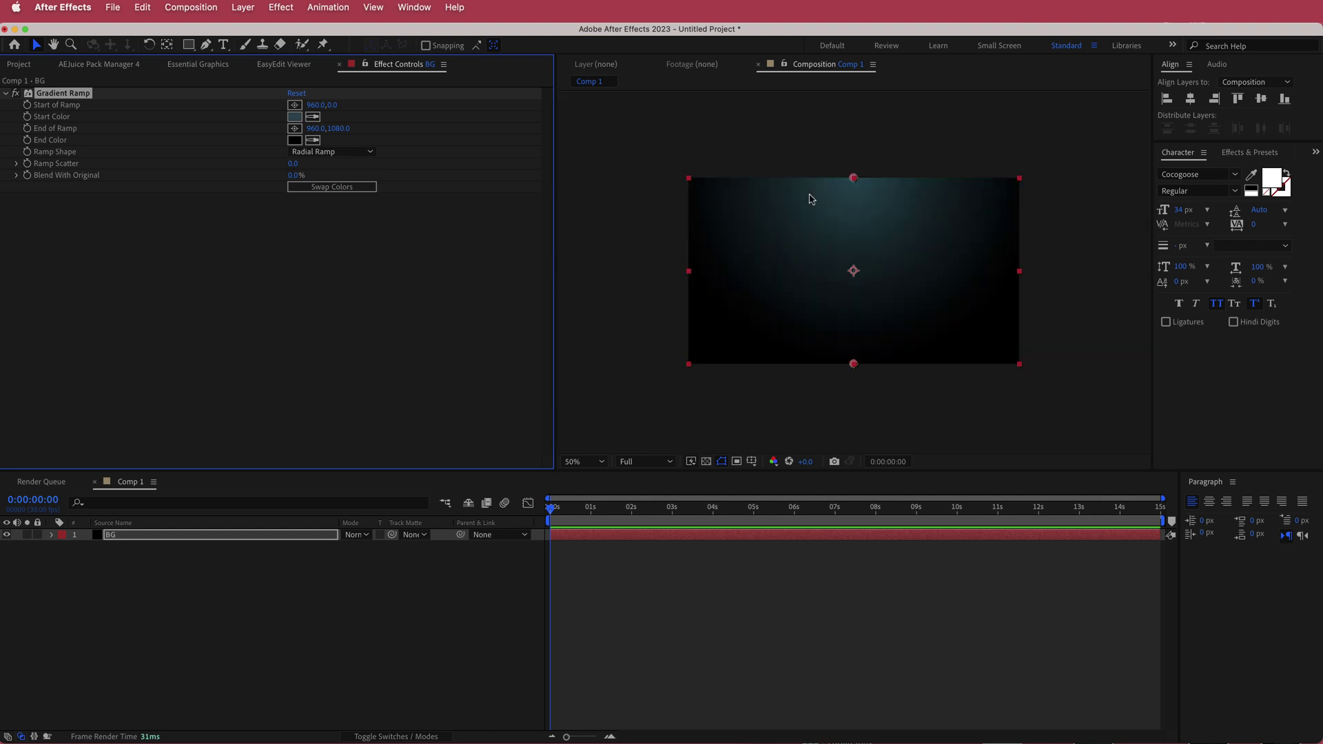
Move the ramp start point above the frame and the end point below it.
left_click(294, 128)
left_click(854, 398)
mouse_move(854, 401)
left_mouse_down()
mouse_move(857, 416)
mouse_move(857, 403)
left_mouse_up()
left_click(294, 105)
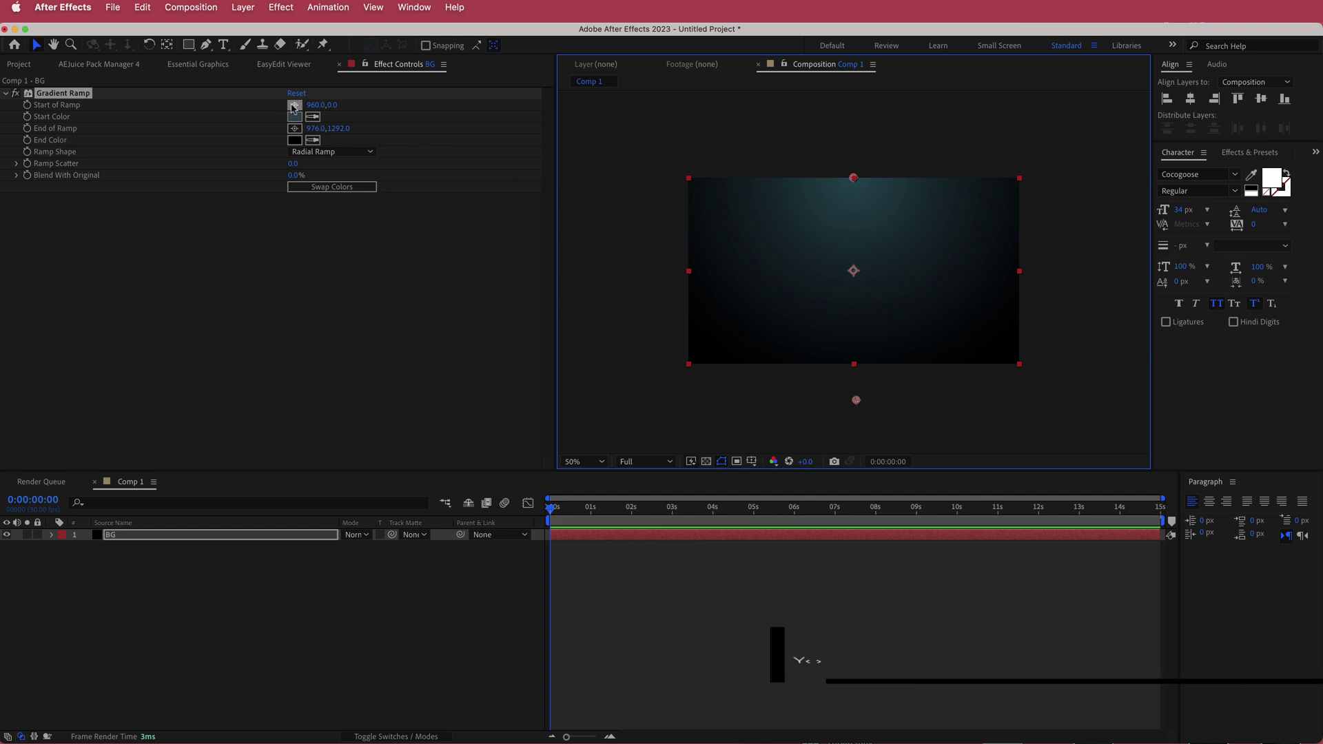
left_click(852, 113)
left_click_drag(852, 116, 854, 103)
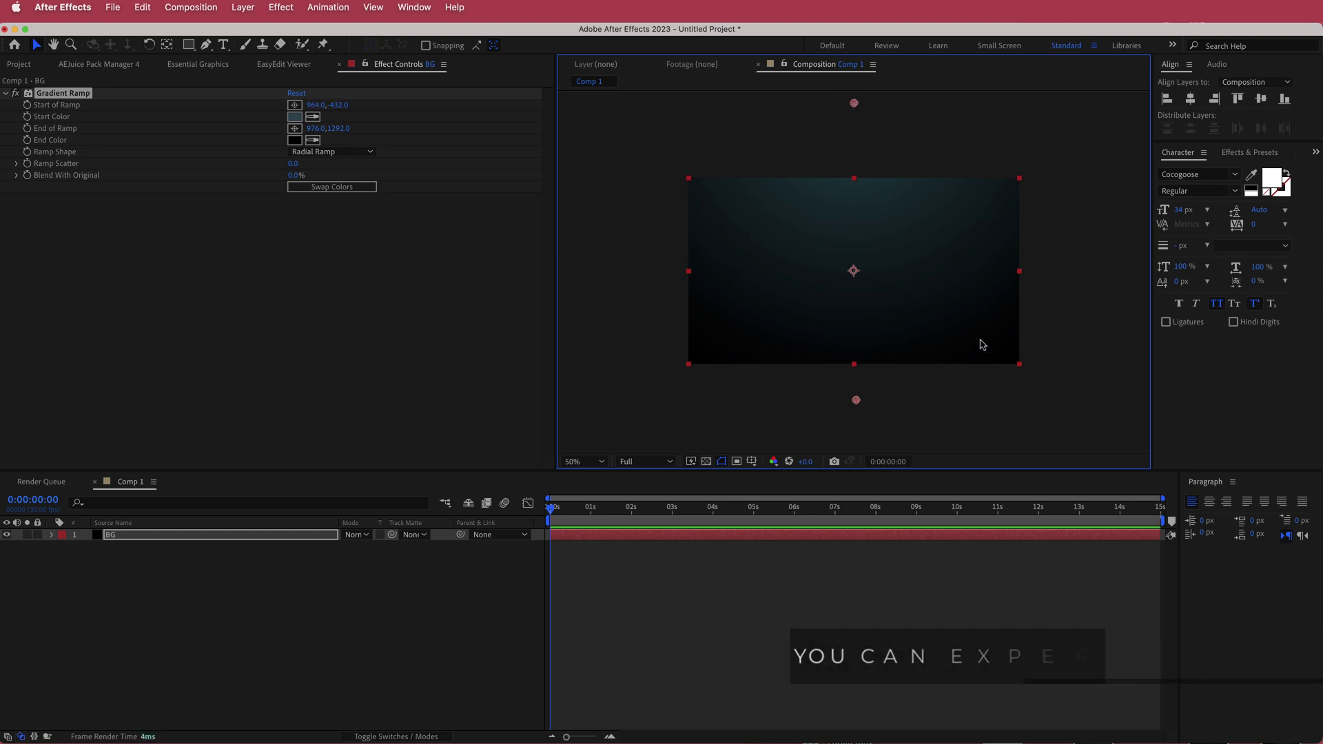
Set the viewer magnification to Fit.
left_click(591, 463)
left_click(604, 492)
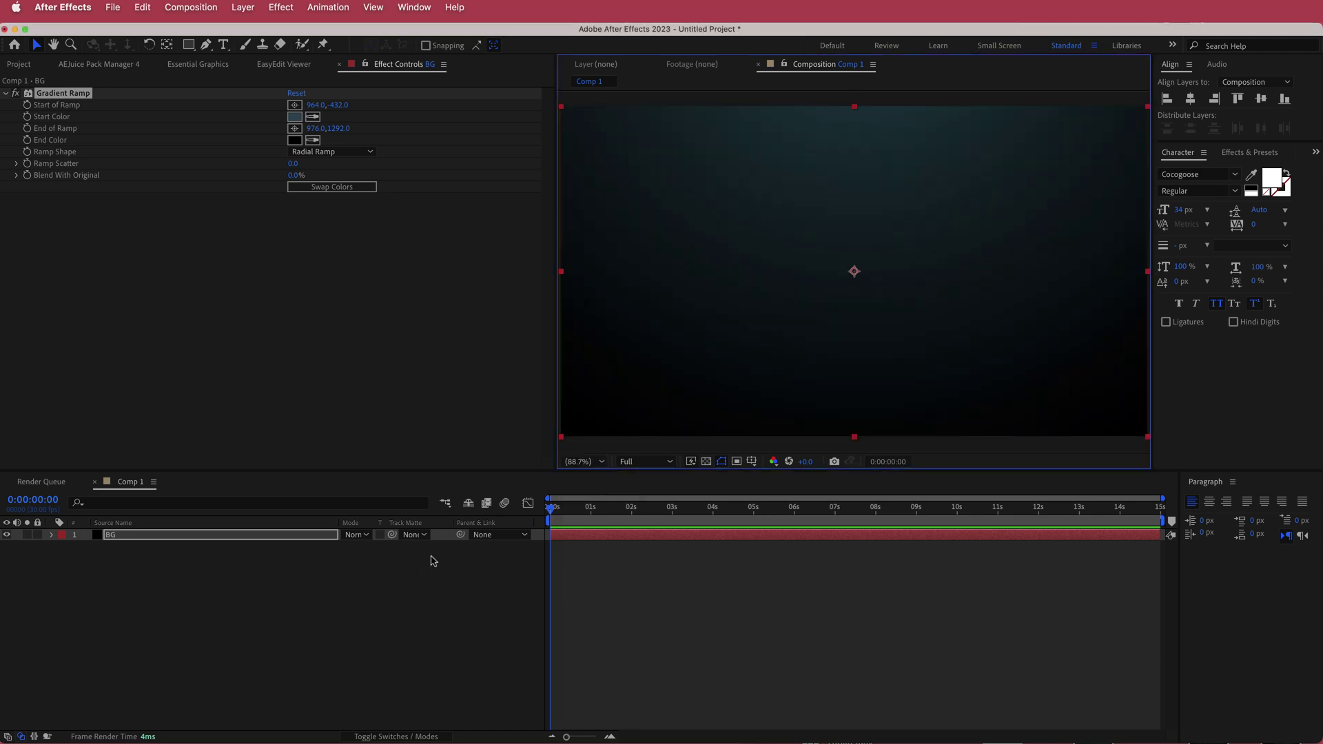
right_click(445, 537)
Create a new solid layer named TAO.
mouse_move(576, 547)
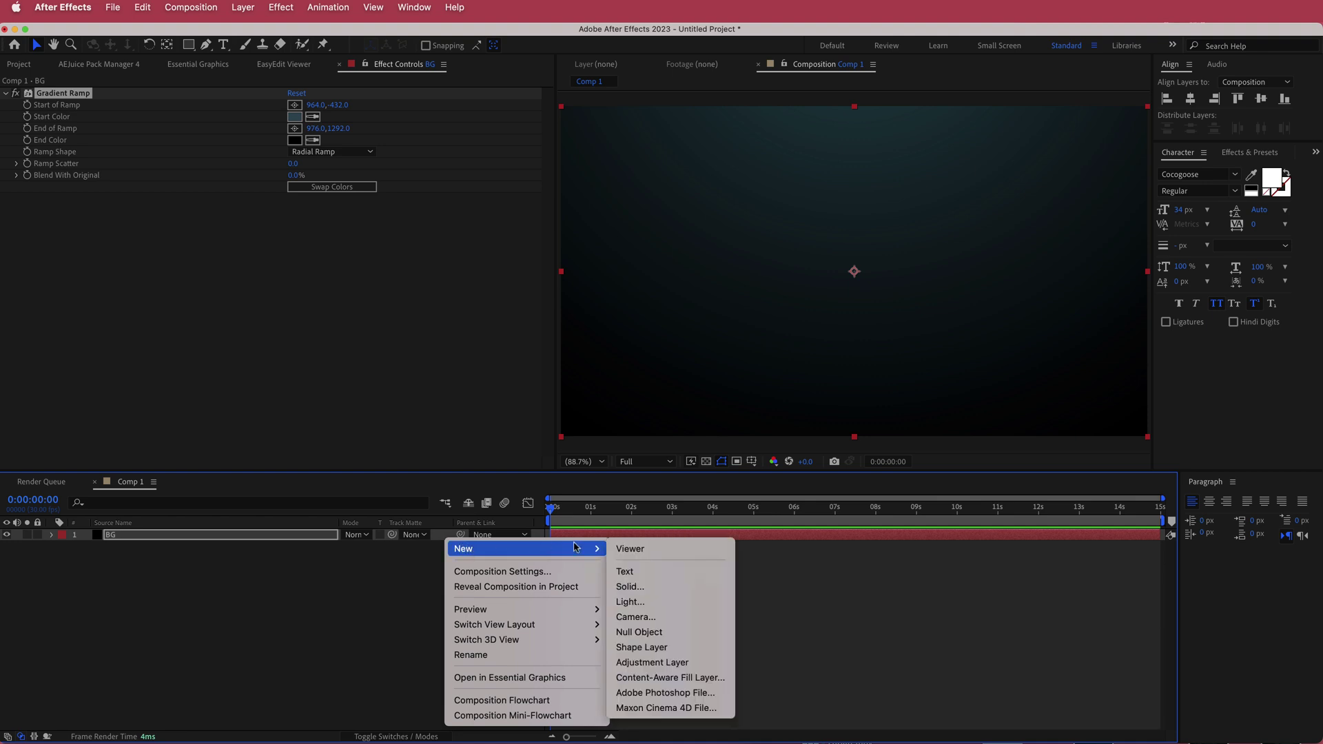
left_click(630, 586)
type("TAO")
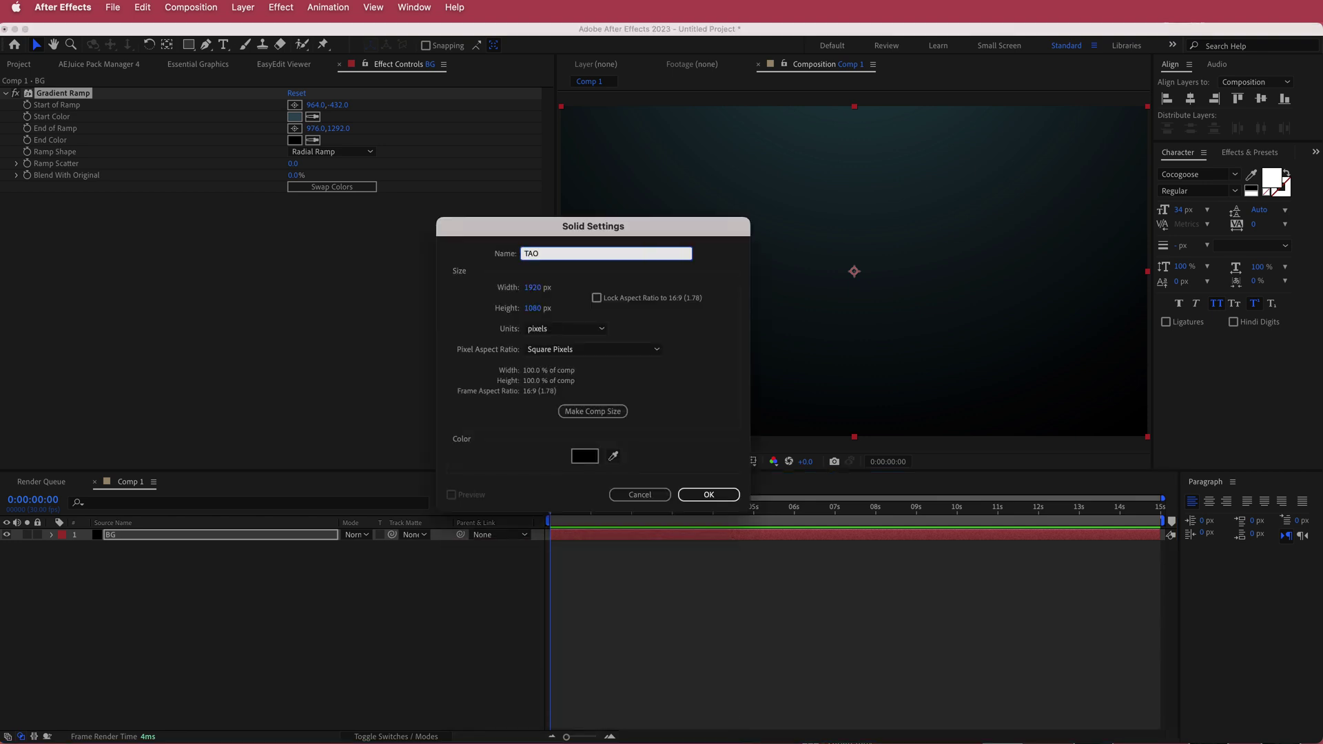
key("Return")
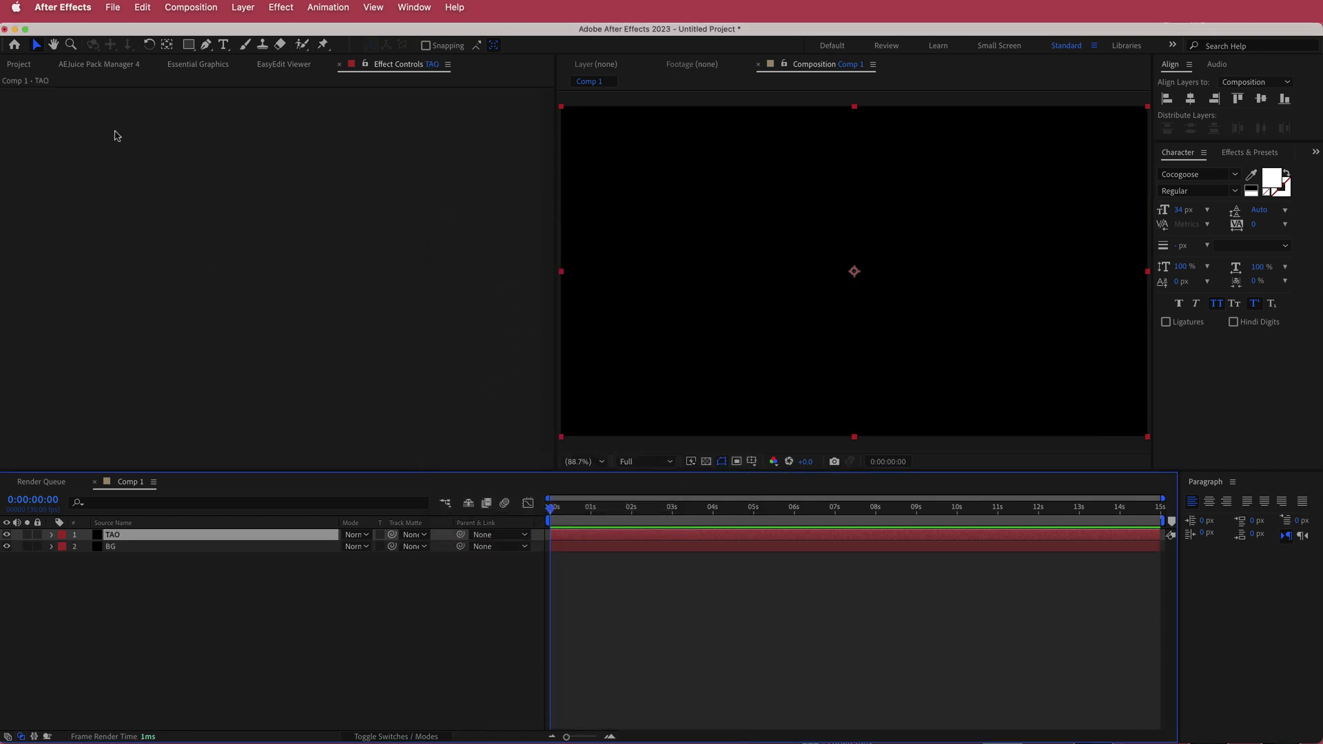
Apply the Trapcode Tao effect to the TAO solid via effect search.
key("ctrl+space")
type("tao")
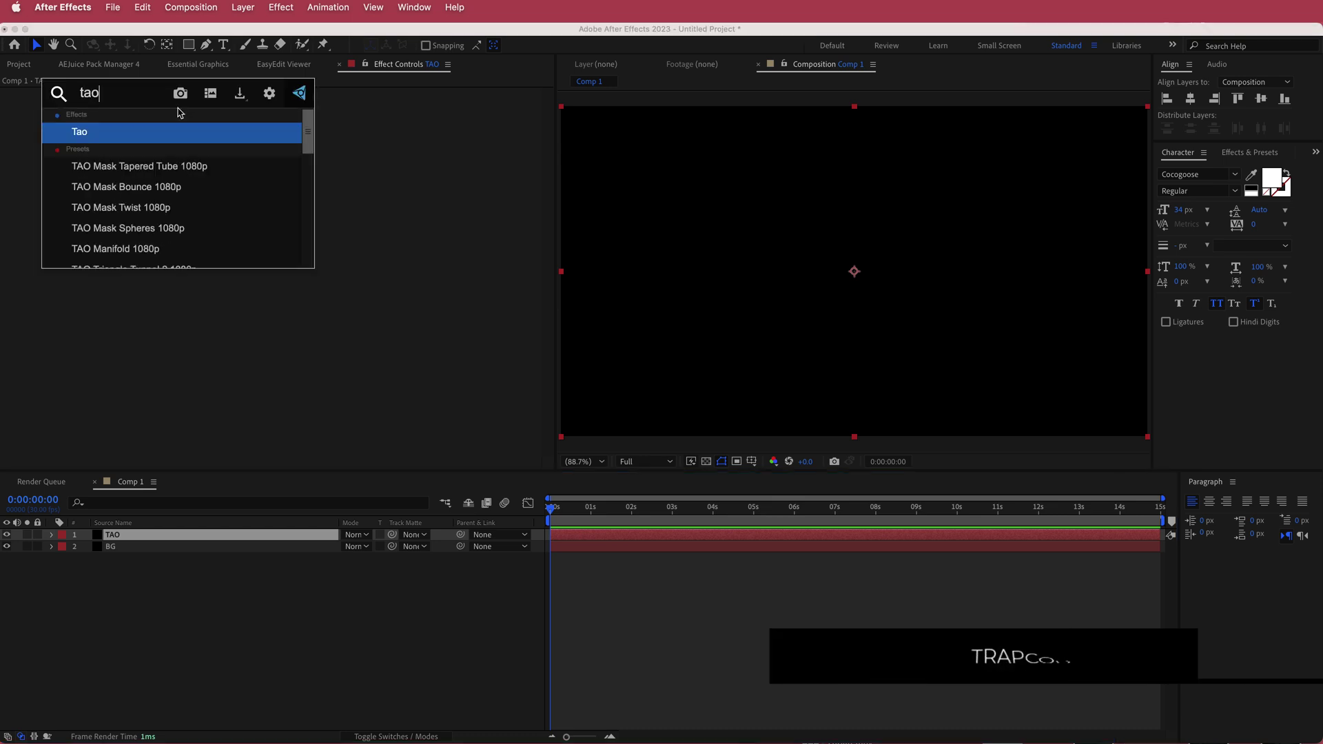
left_click(173, 131)
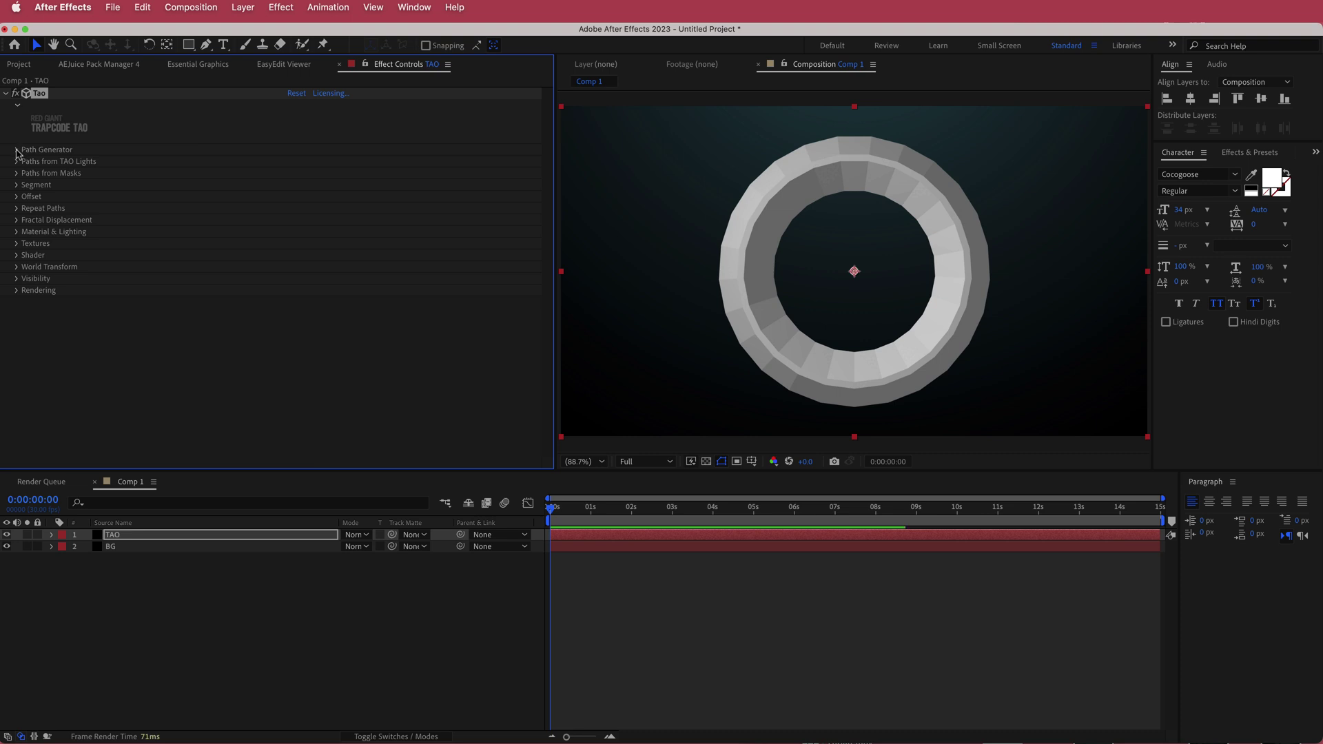
Set Tao's Path Generator Size to 0.
left_click(17, 151)
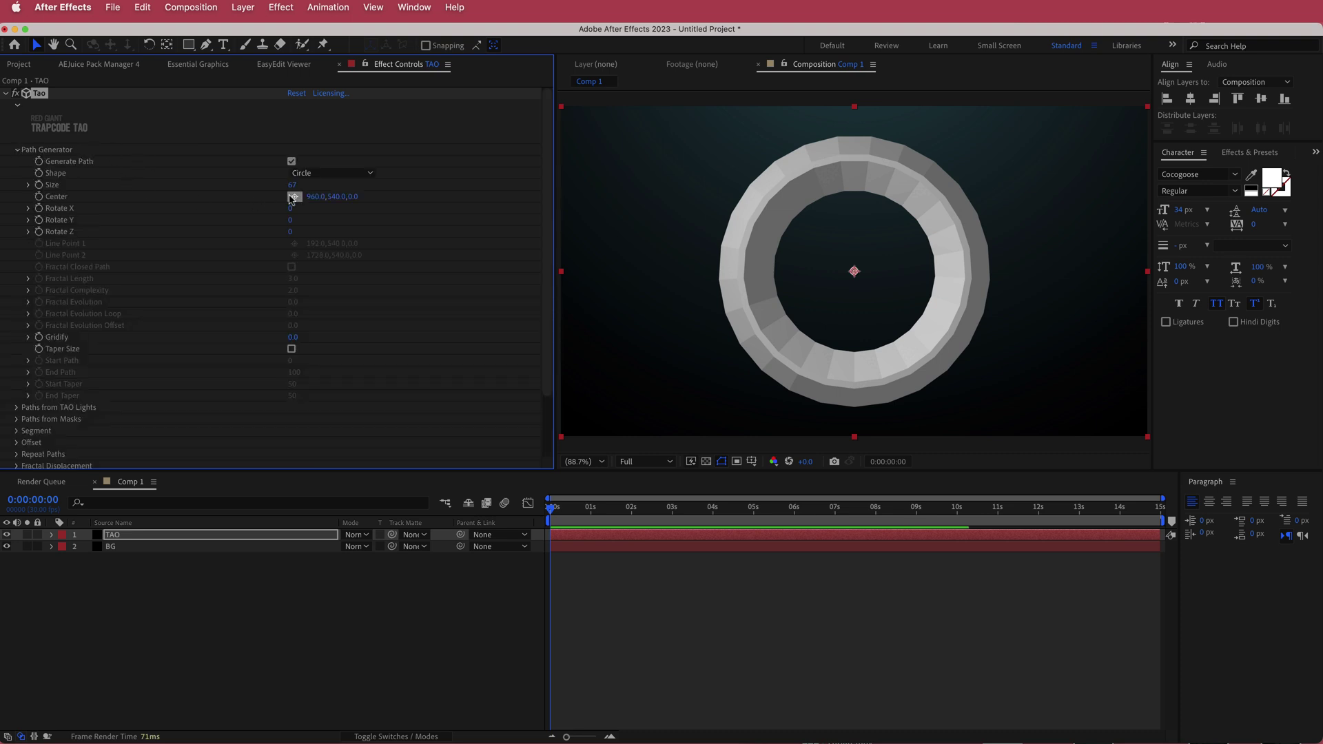
left_click(293, 186)
type("0")
key("Return")
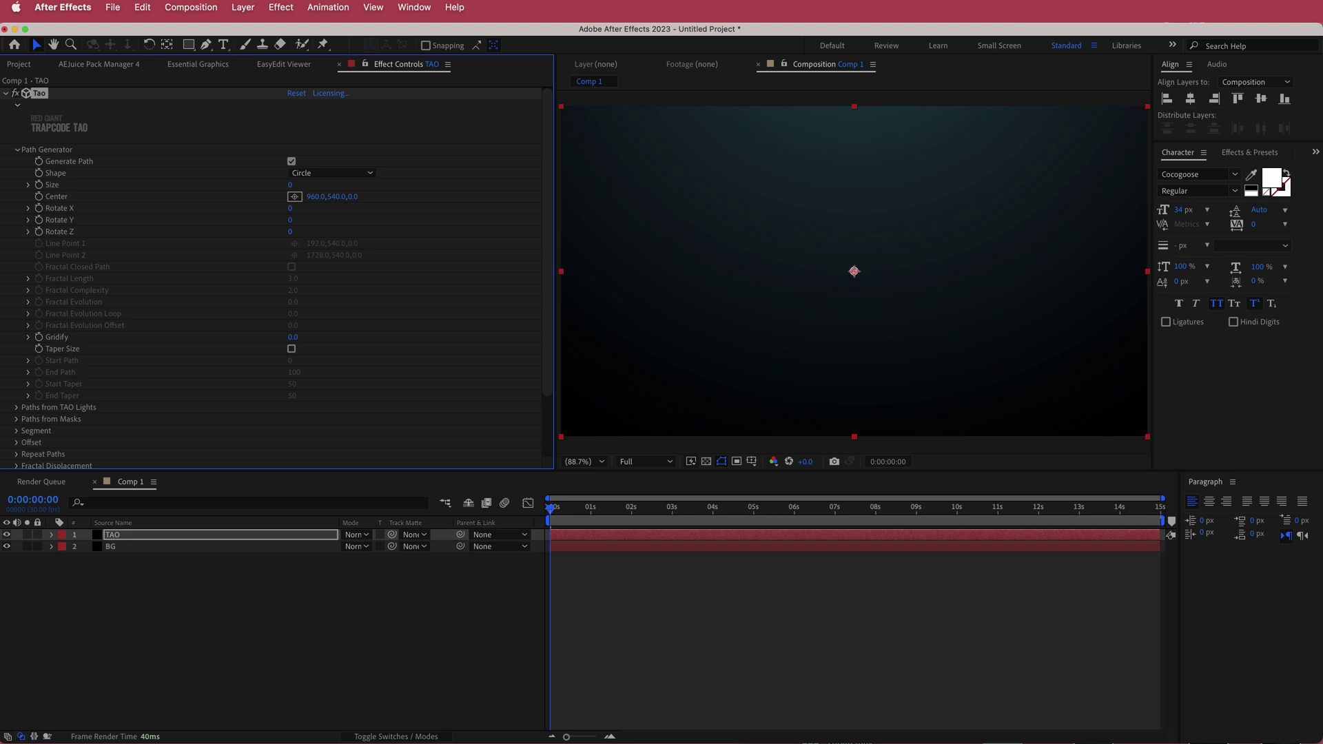
Set Segment Mode to Repeat Sphere with 200 sides.
left_click(18, 433)
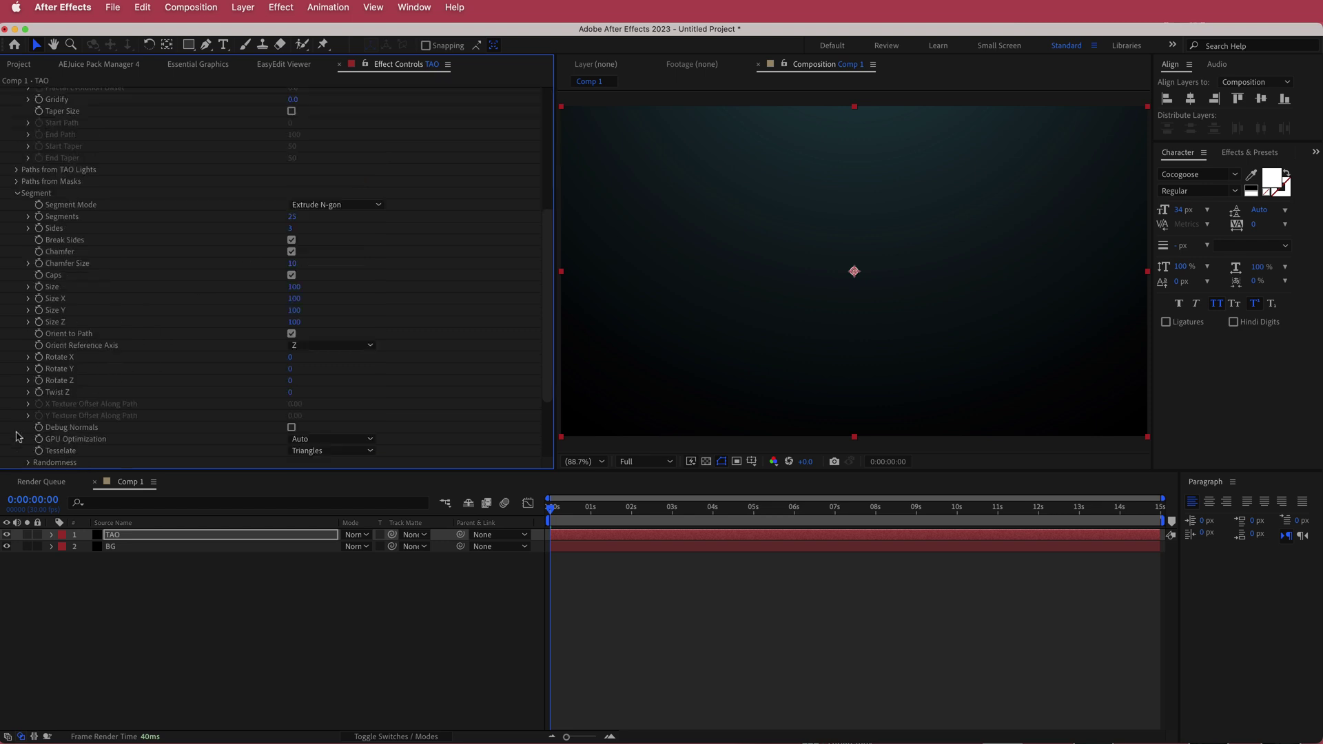
left_click(324, 205)
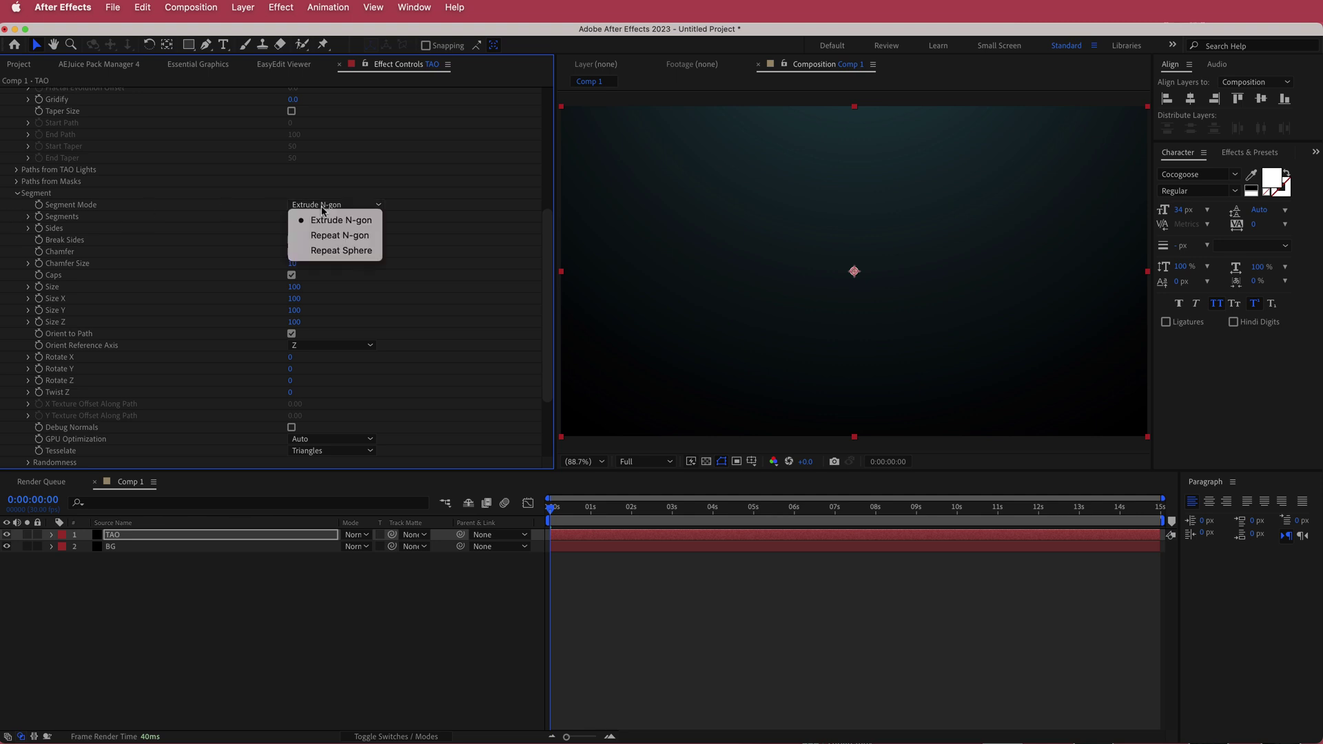
left_click(350, 254)
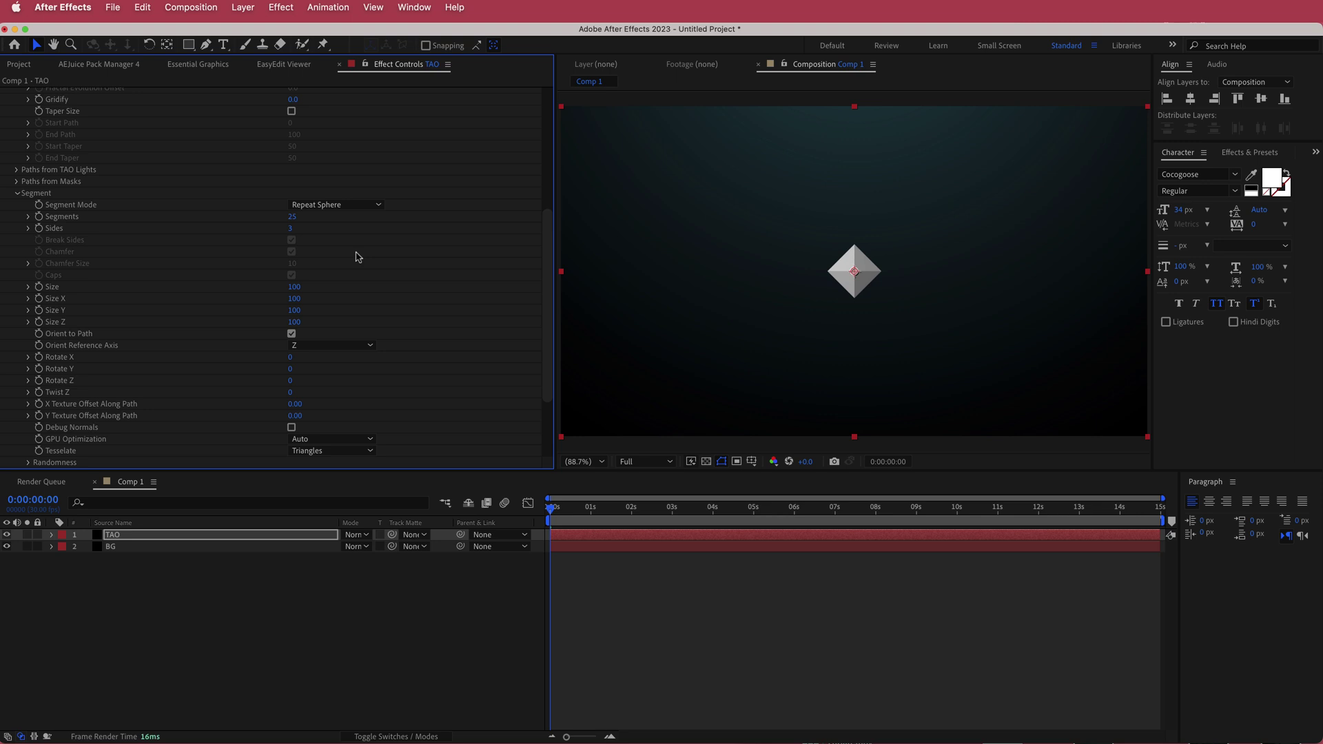
left_click(290, 228)
key("Return")
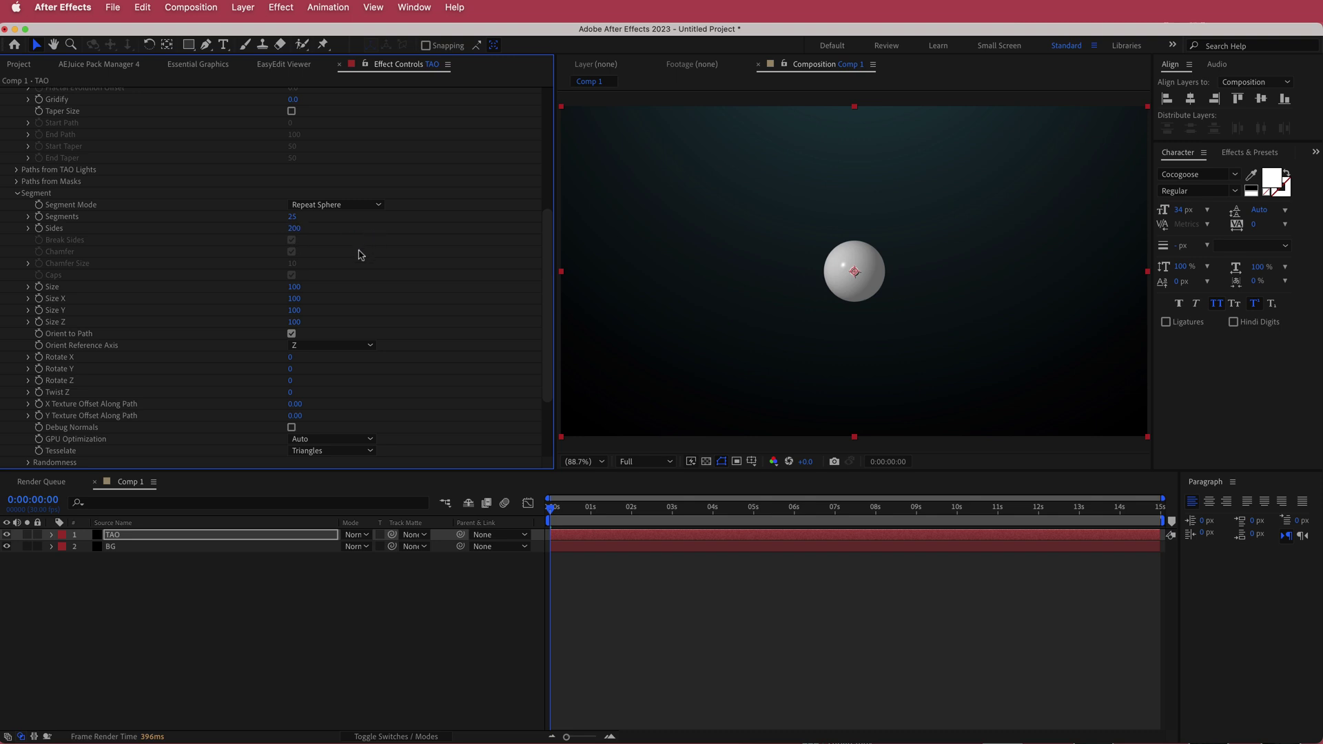
Enlarge the sphere's Segment Size to 291, reverting a trial axis stretch.
left_click_drag(294, 287, 324, 288)
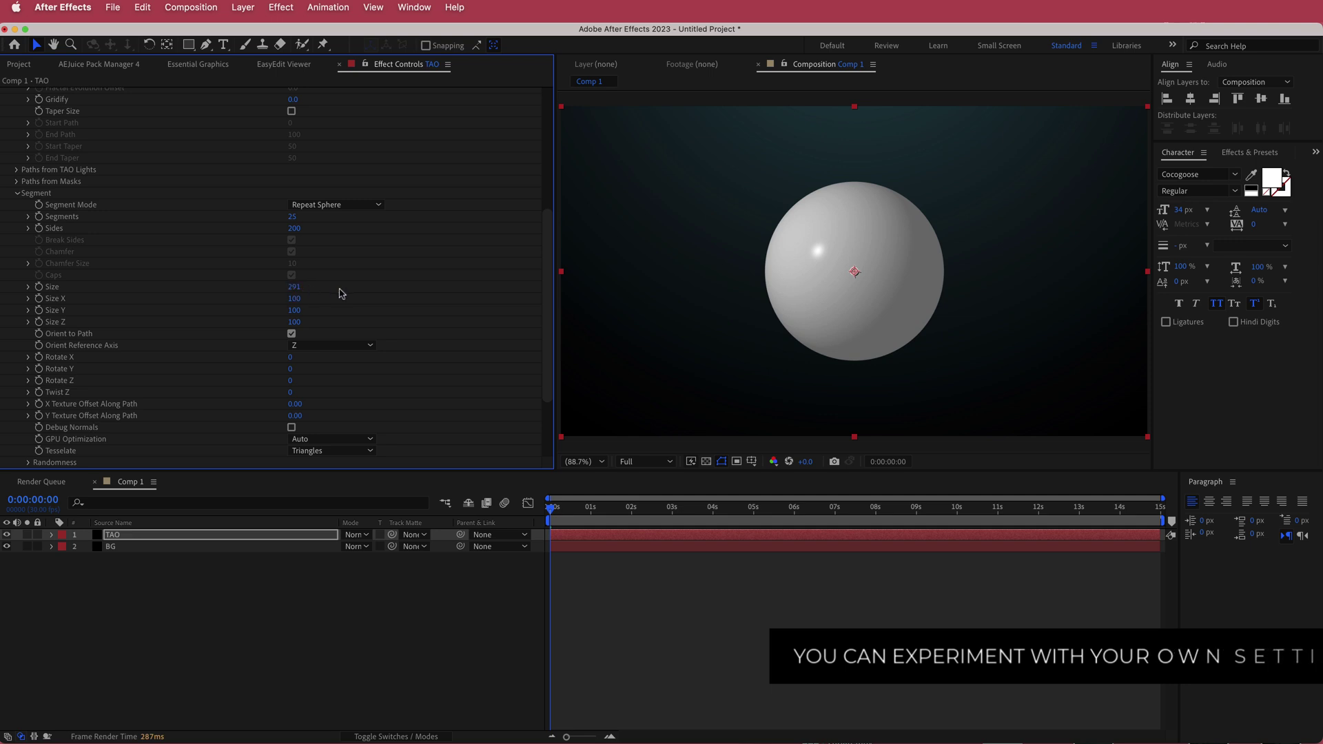
left_click_drag(293, 298, 325, 322)
key("super+z")
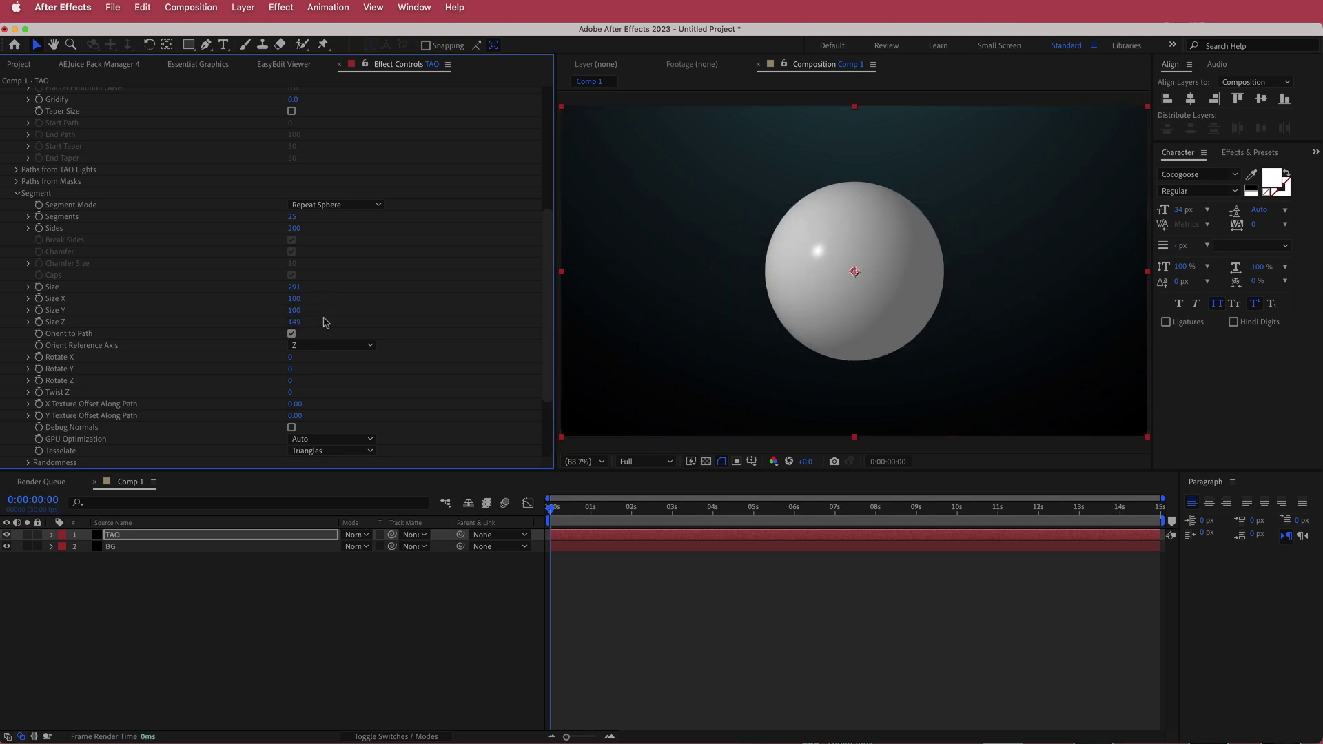
key("super+z")
scroll(450, 266, "down", 5)
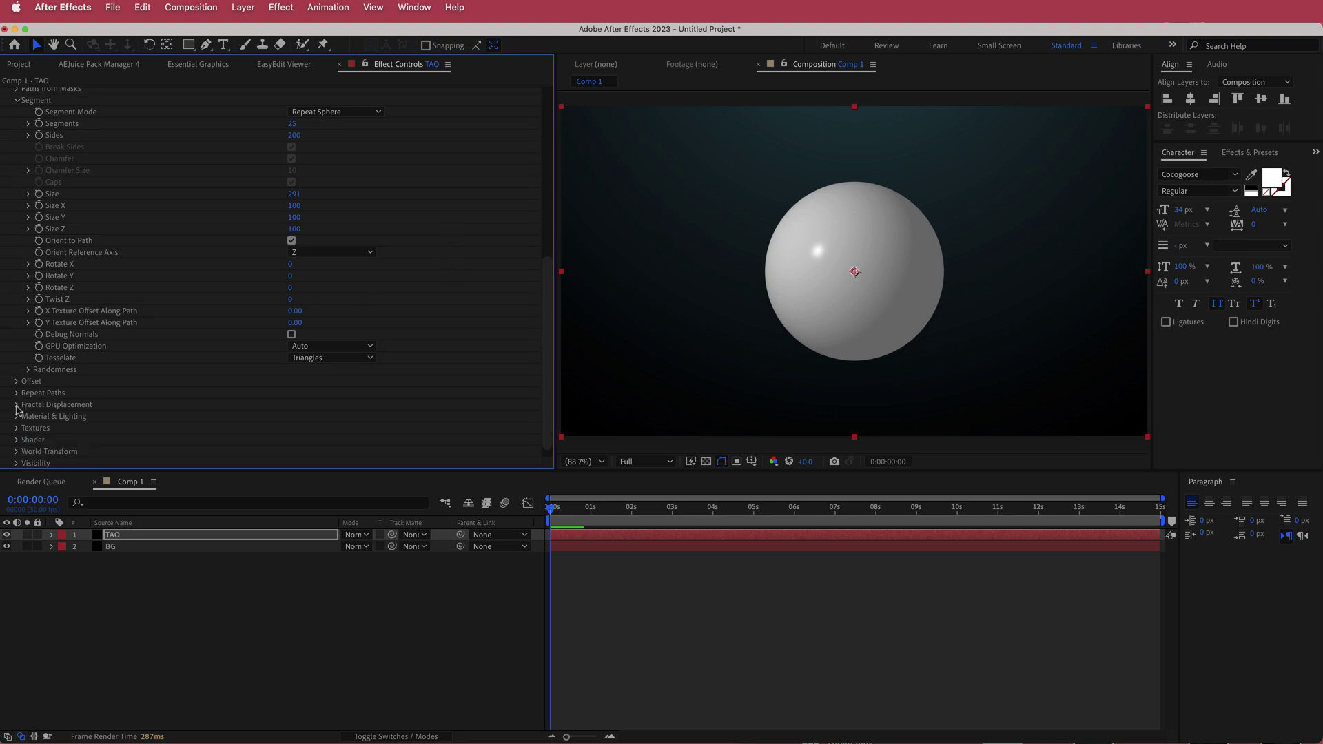
Set Fractal Displacement Amplitude to 160.
left_click(17, 407)
scroll(469, 273, "down", 6)
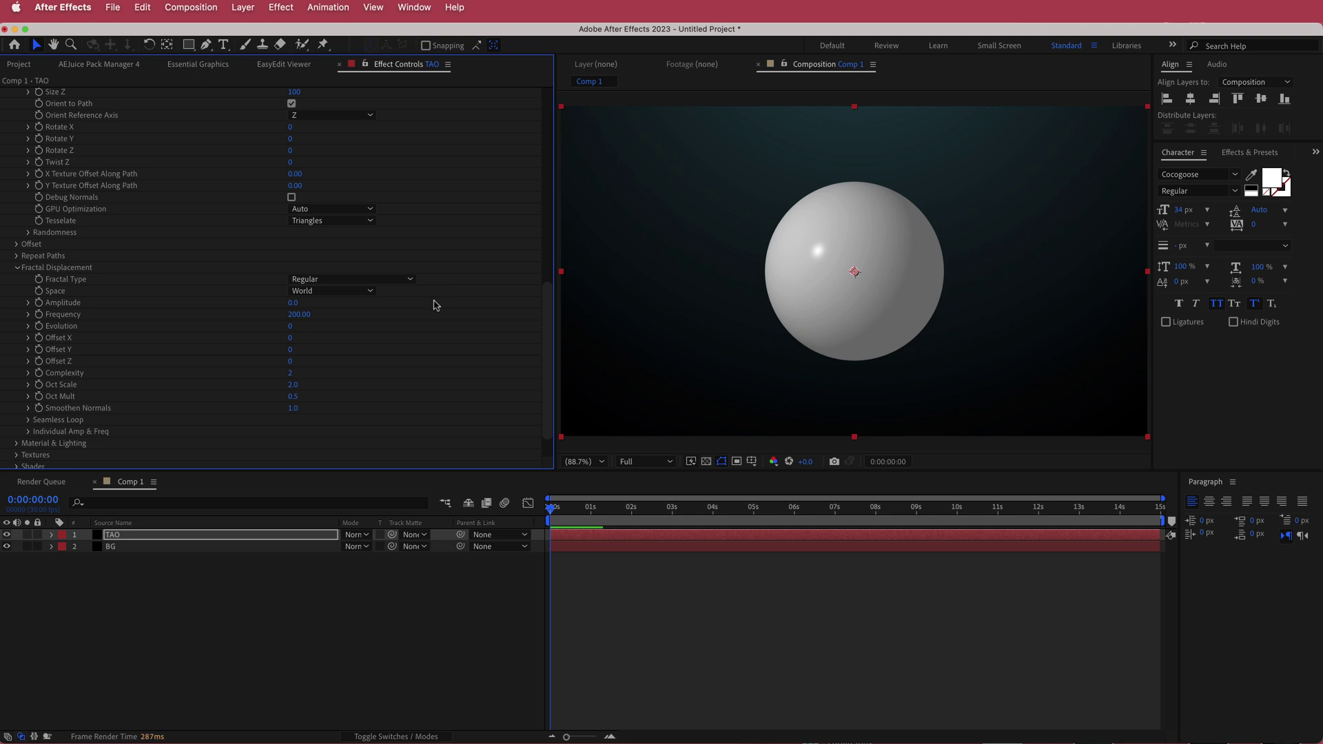
left_click_drag(294, 303, 336, 306)
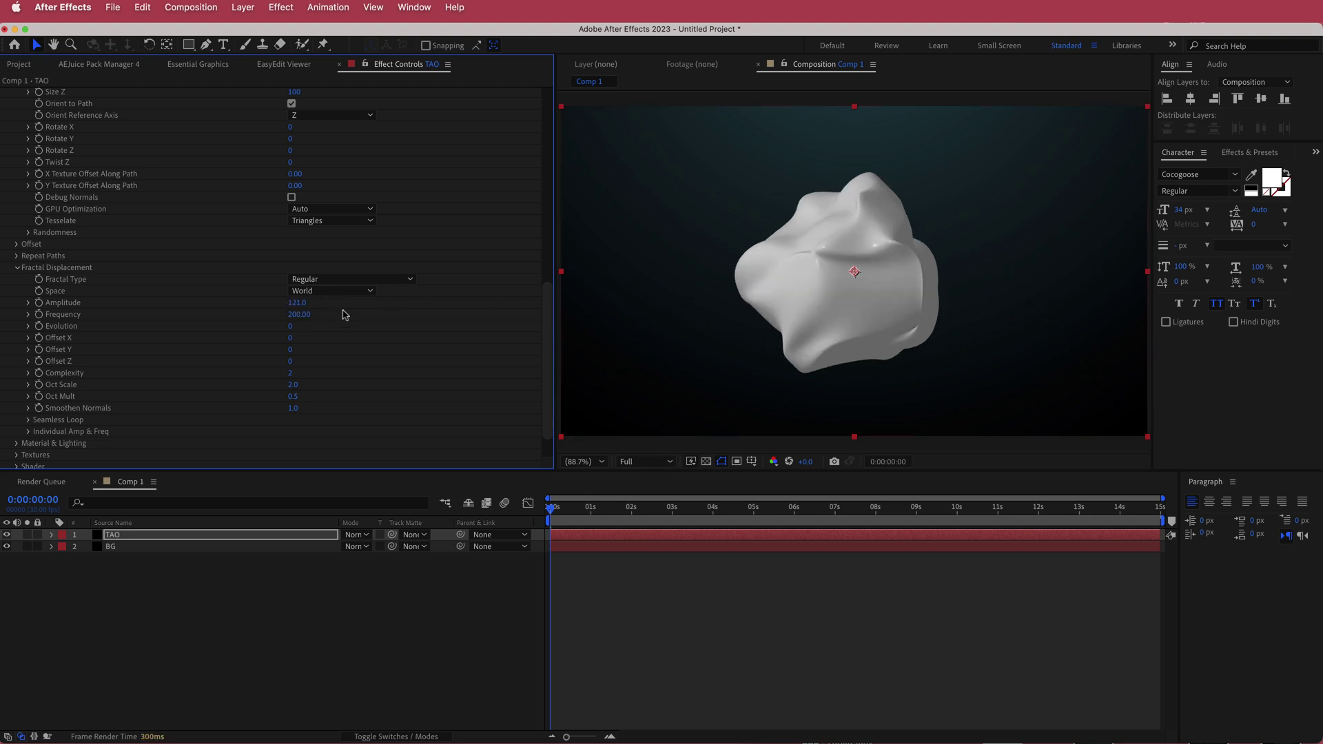
left_click(319, 304)
type("200")
key("Return")
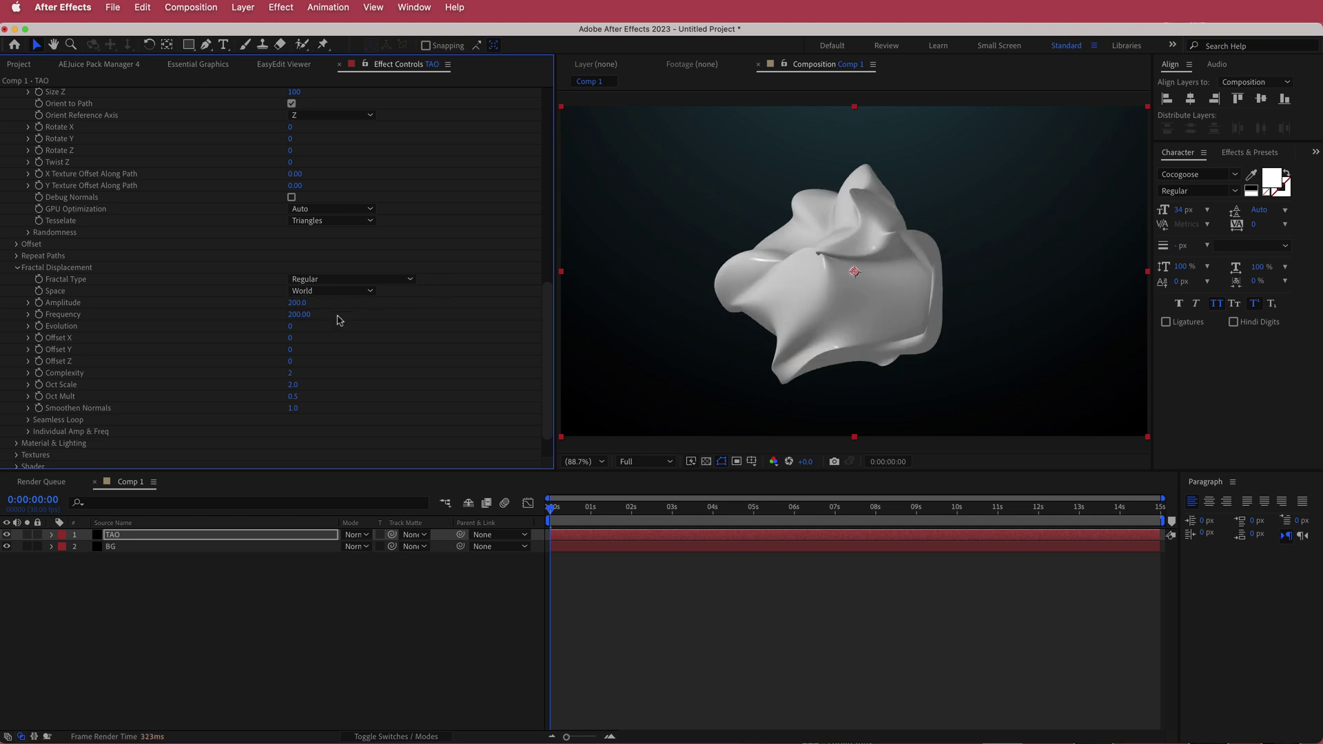
left_click(295, 304)
type("160")
key("Return")
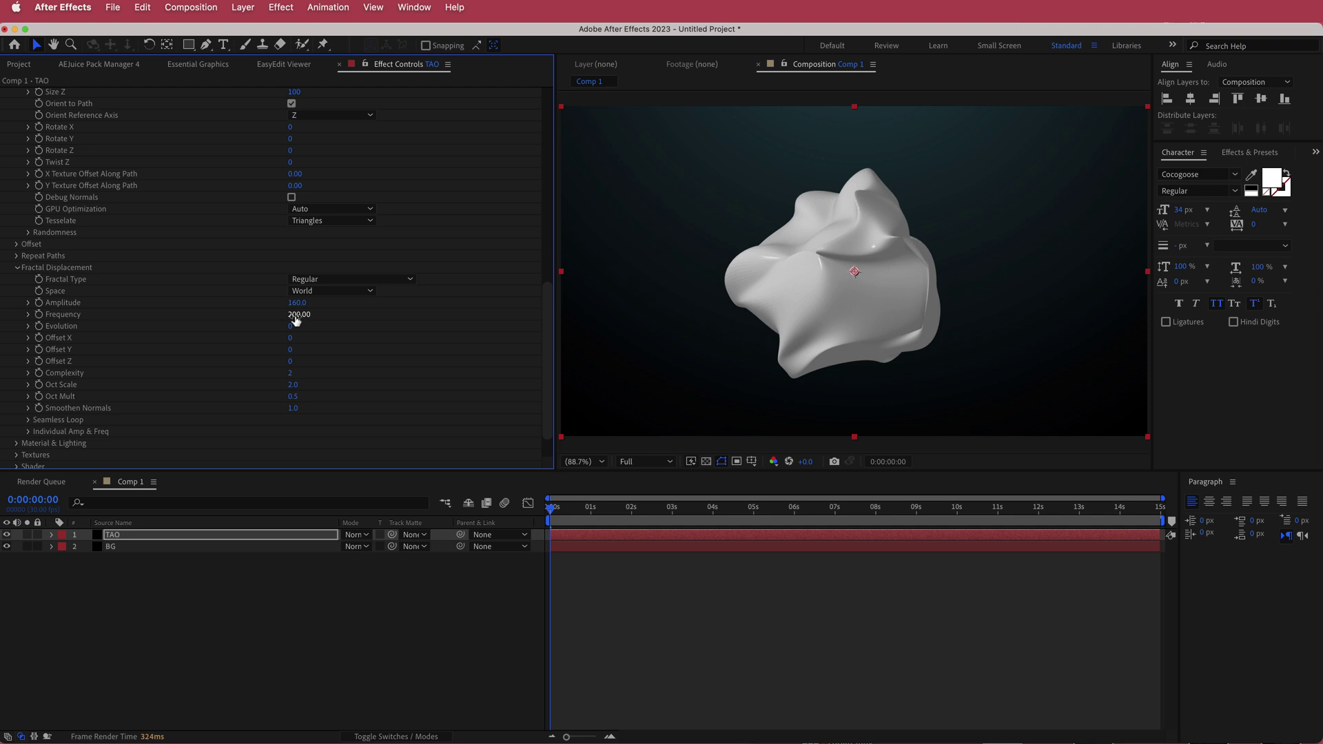
Raise displacement Frequency to 250, keeping Amplitude at 160.
left_click_drag(296, 321, 339, 321)
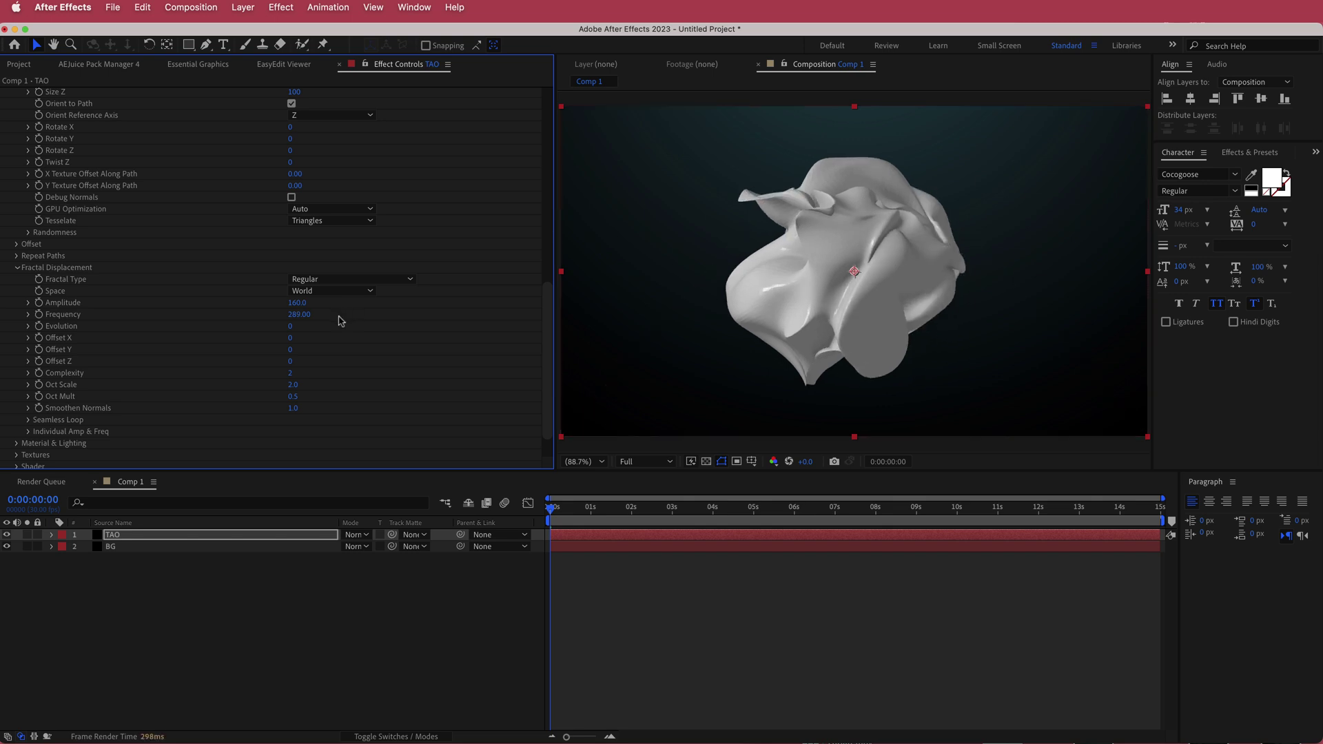
left_click(298, 315)
type("250")
key("Return")
left_click(297, 303)
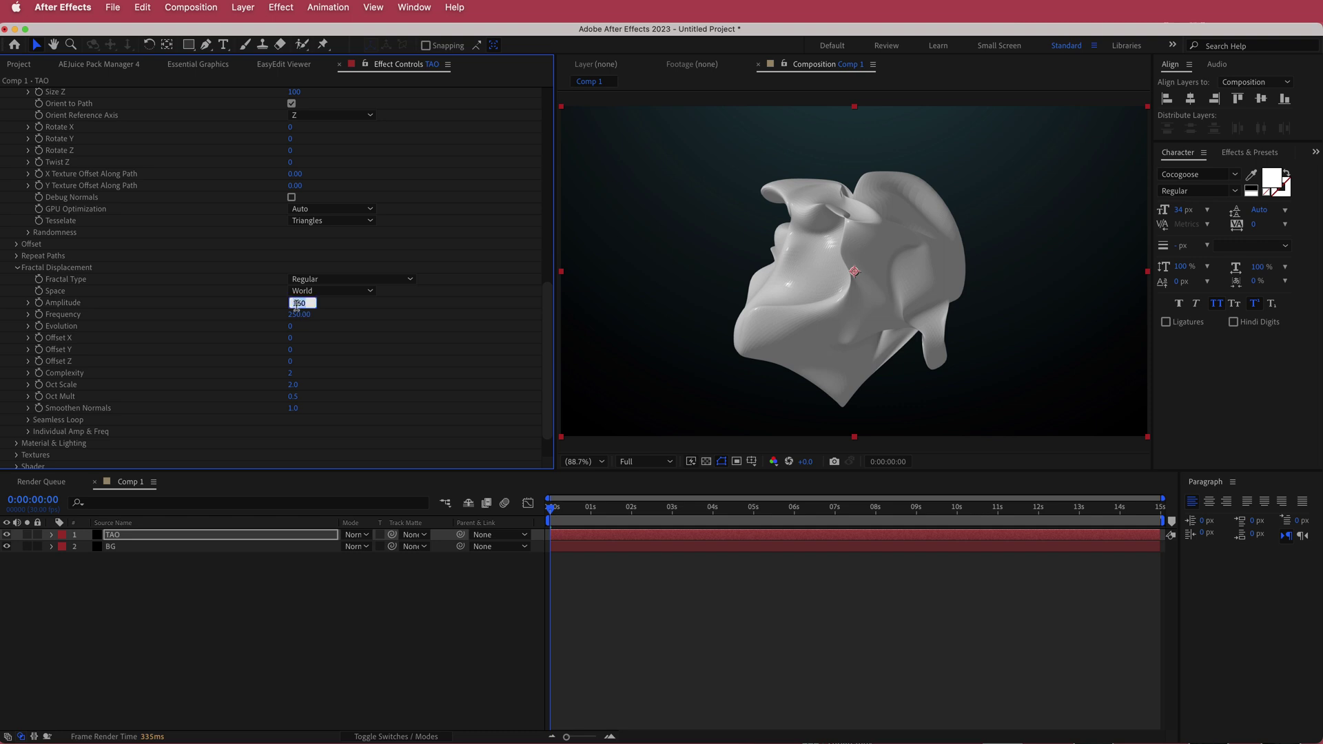
type("1")
key("Return")
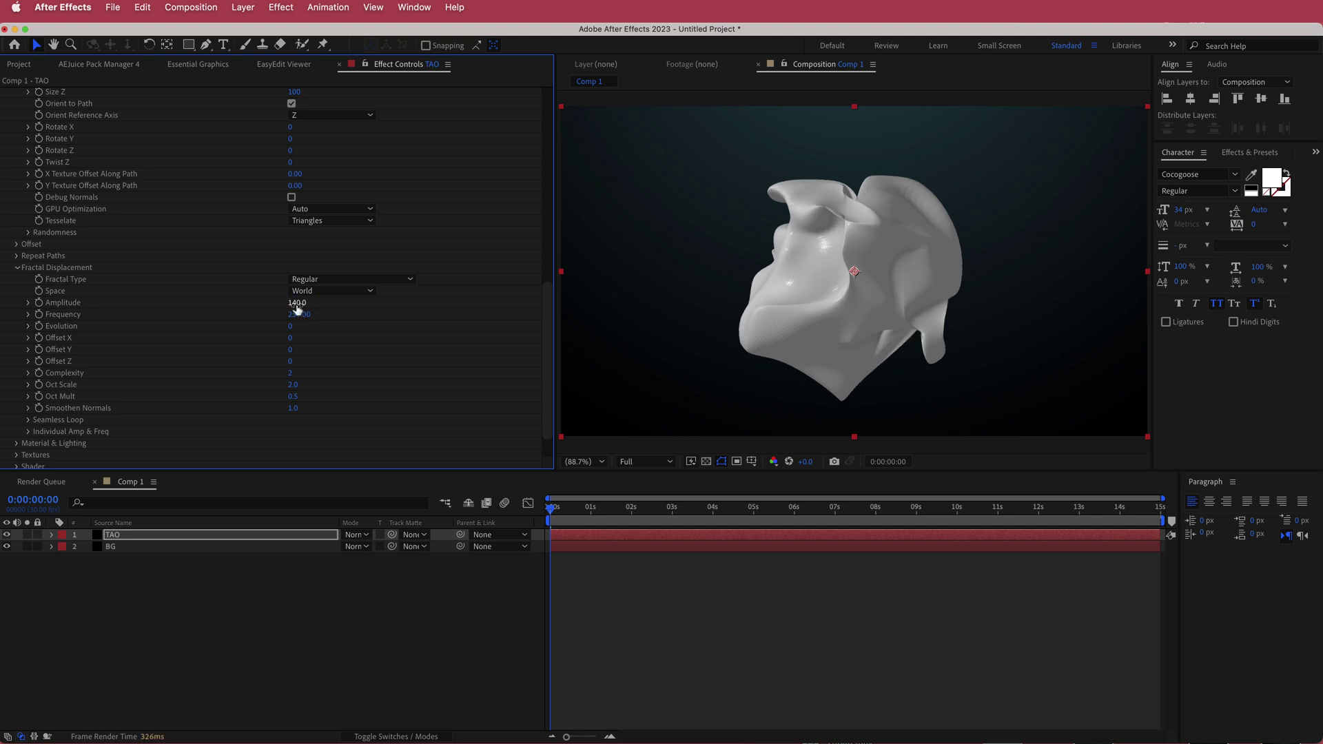
key("cmd+z")
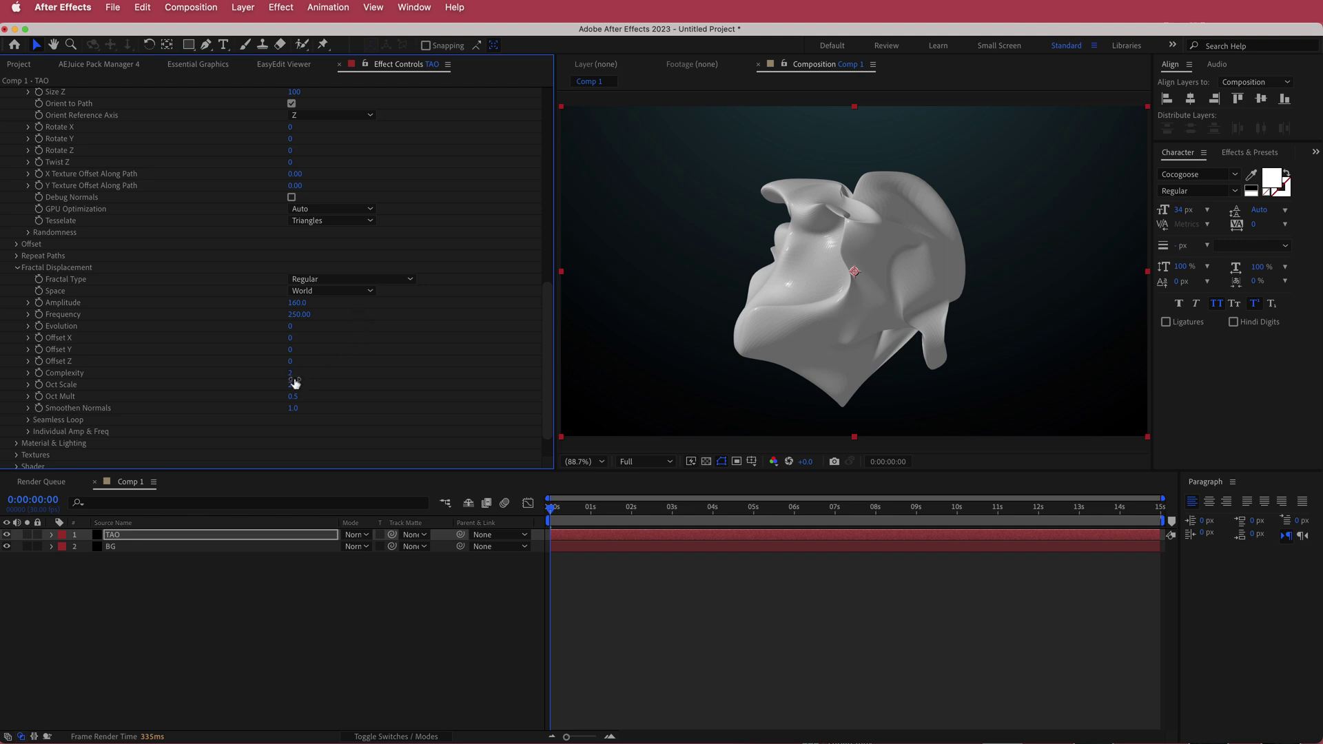
Lower Complexity to 1, set Frequency to 300, and keep Evolution at 0.
left_click_drag(290, 374, 282, 374)
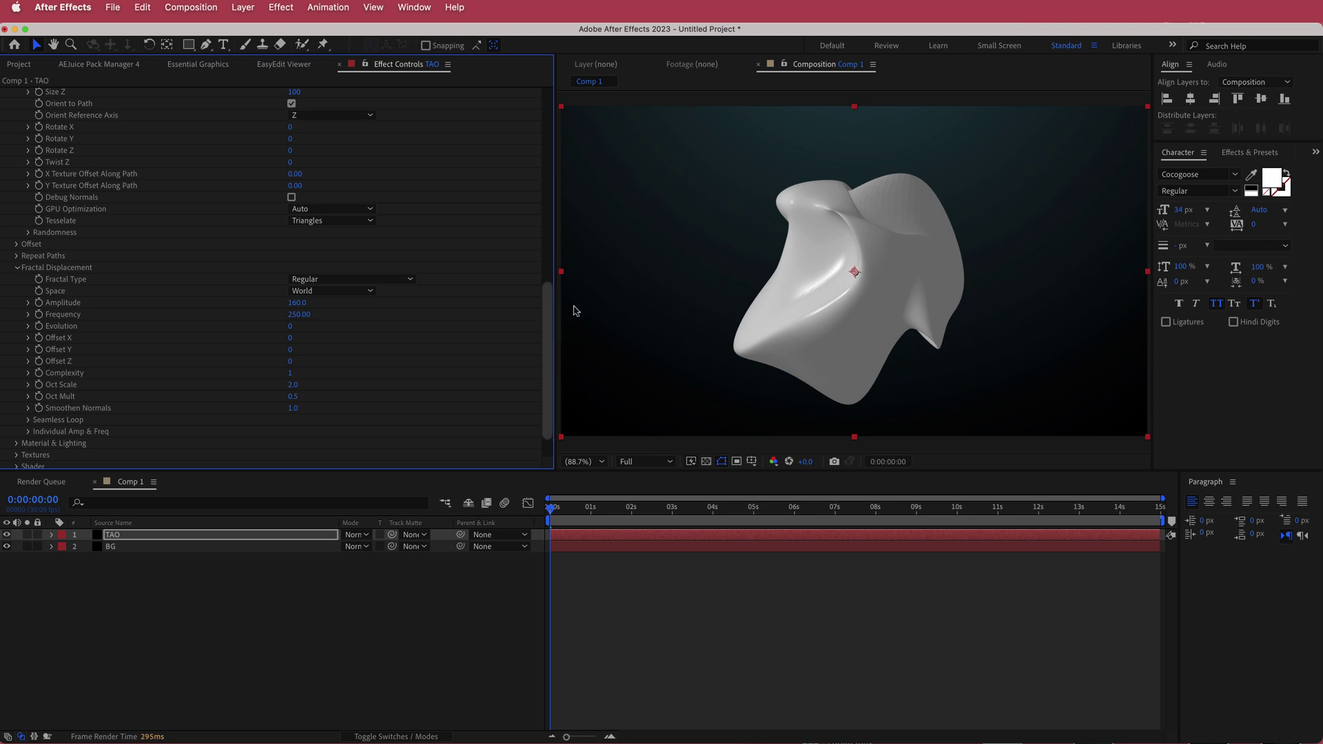
left_click_drag(296, 302, 336, 316)
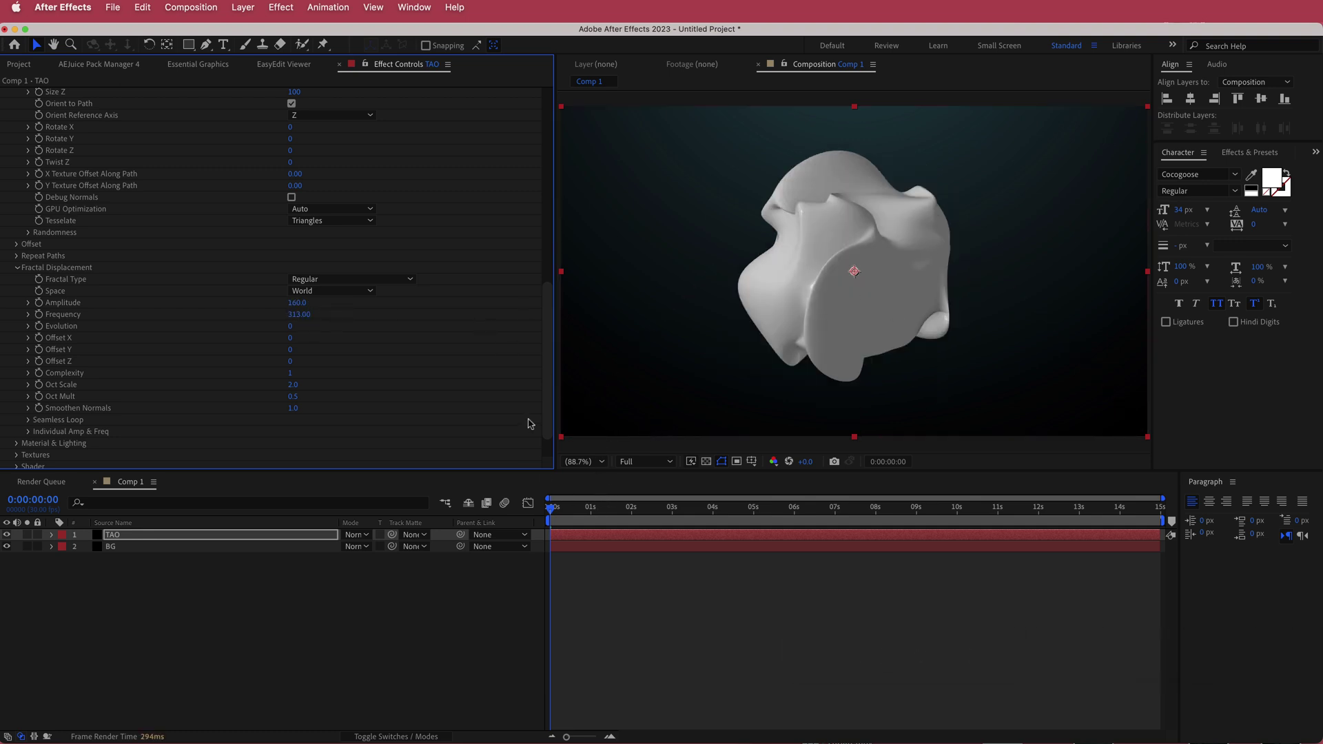
left_click(299, 315)
type("3")
key("Return")
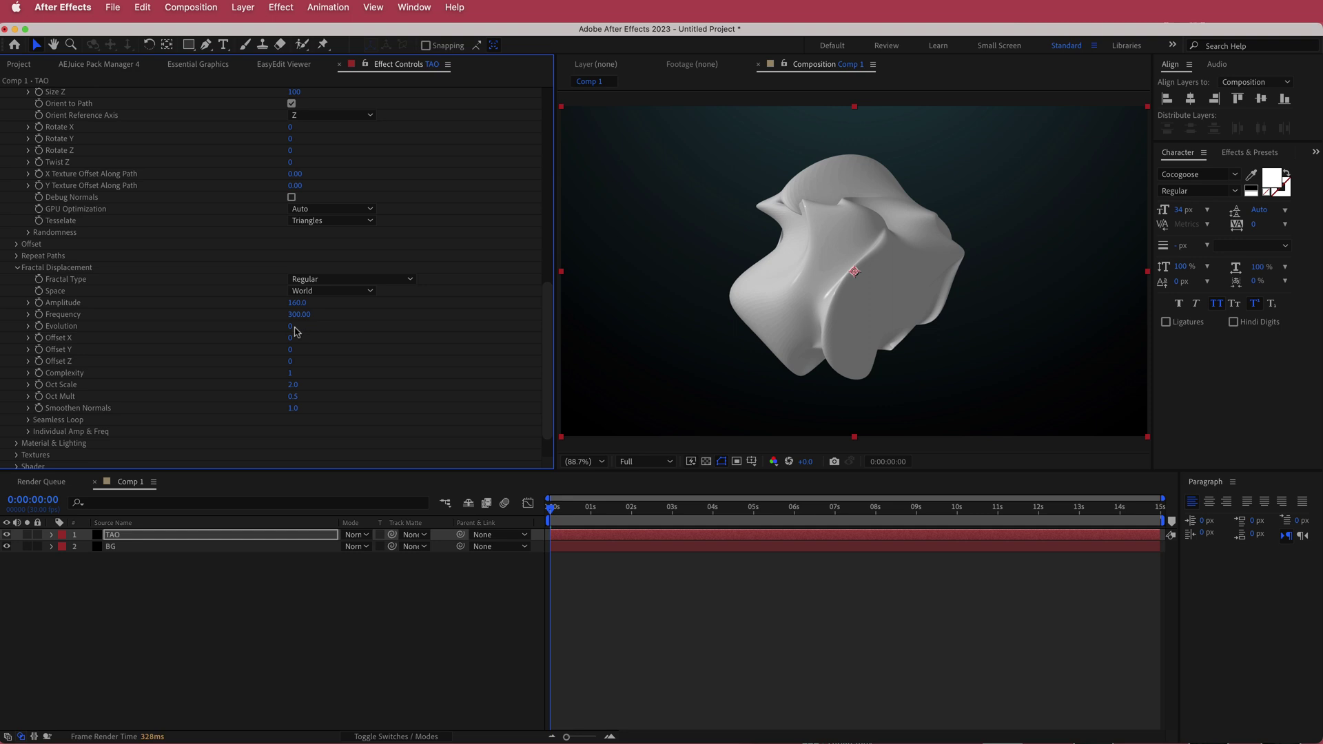
left_click_drag(292, 327, 327, 328)
key("super+z")
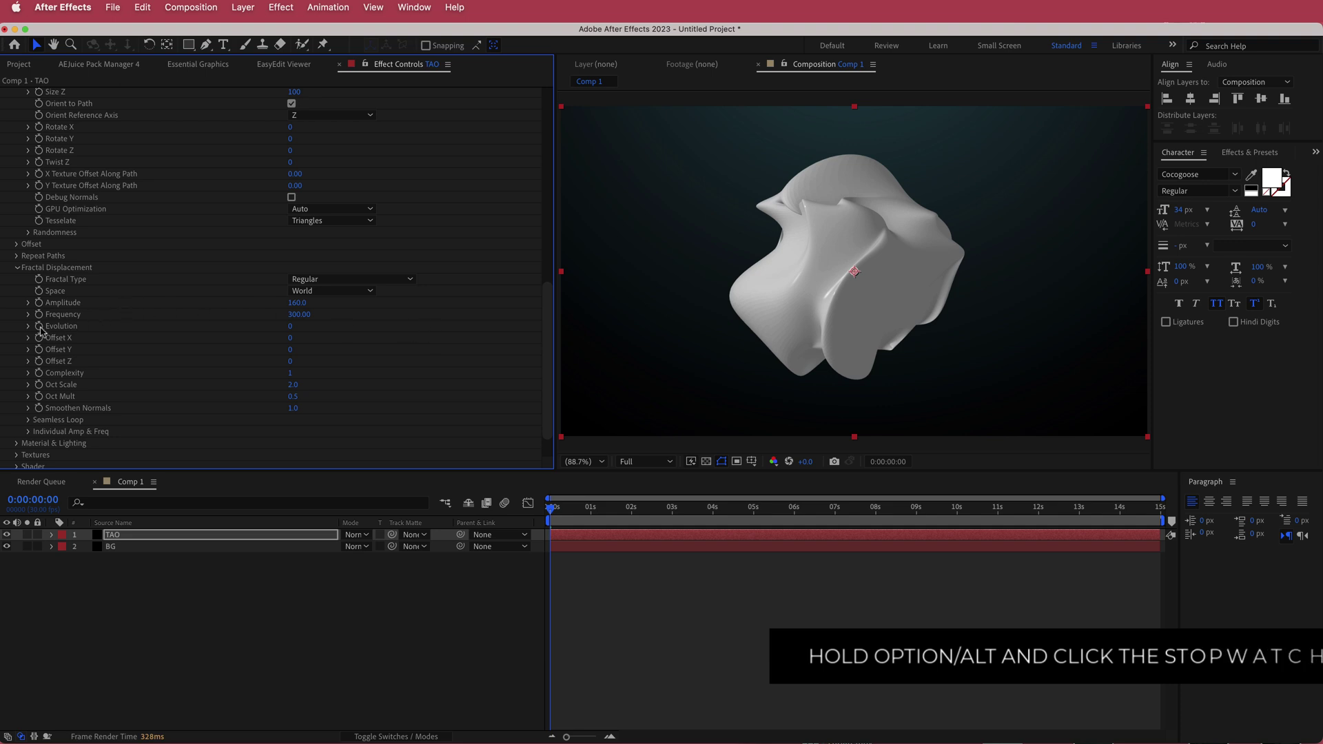
Drive Tao's Evolution with the expression time*100.
left_click(39, 330, "alt")
type("time*100")
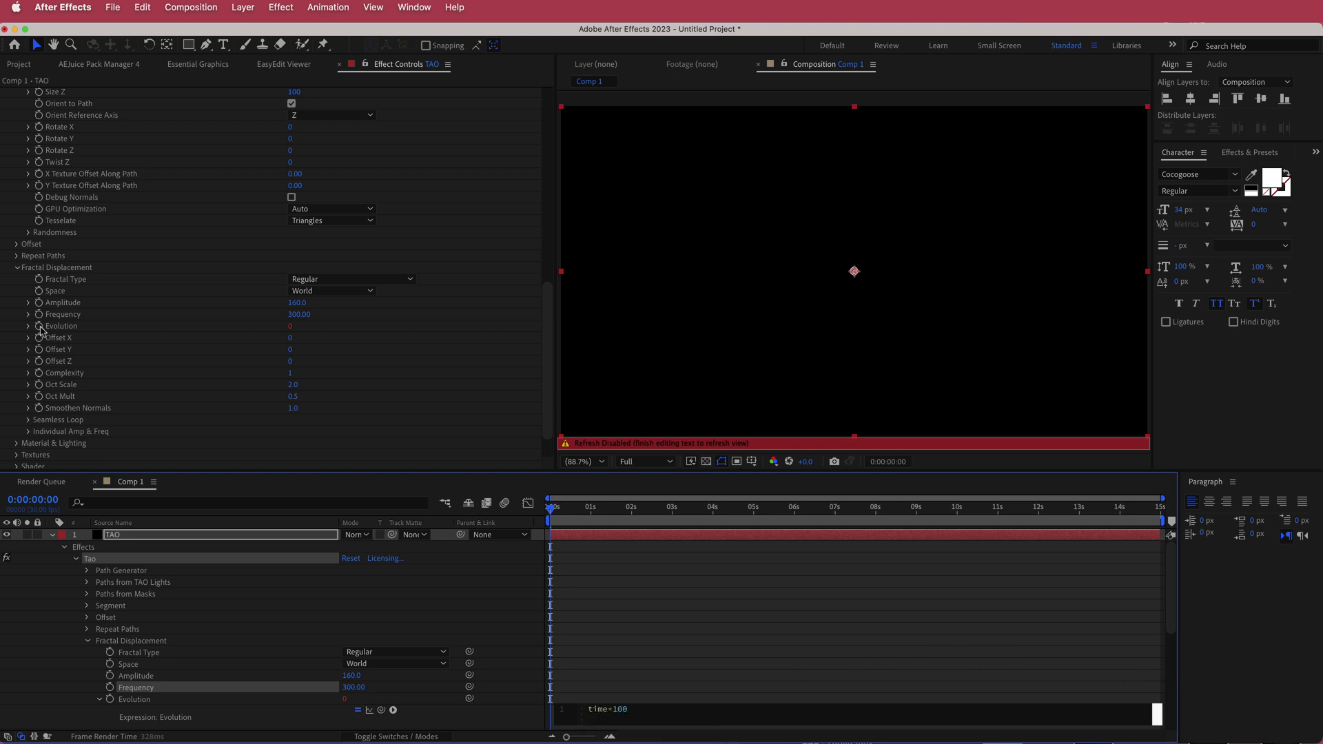
left_click(571, 518)
Preview the morphing blob and set preview resolution to Half.
key("space")
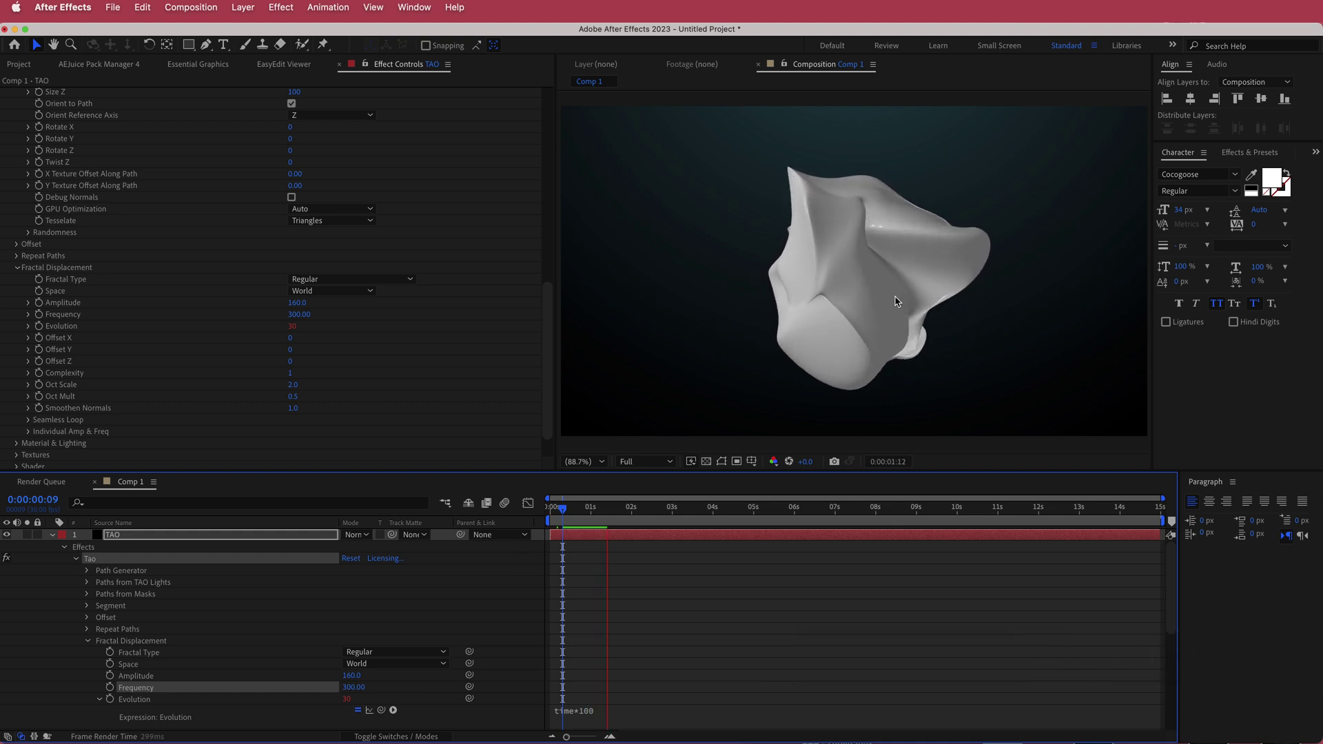
key("space")
left_click_drag(609, 511, 392, 433)
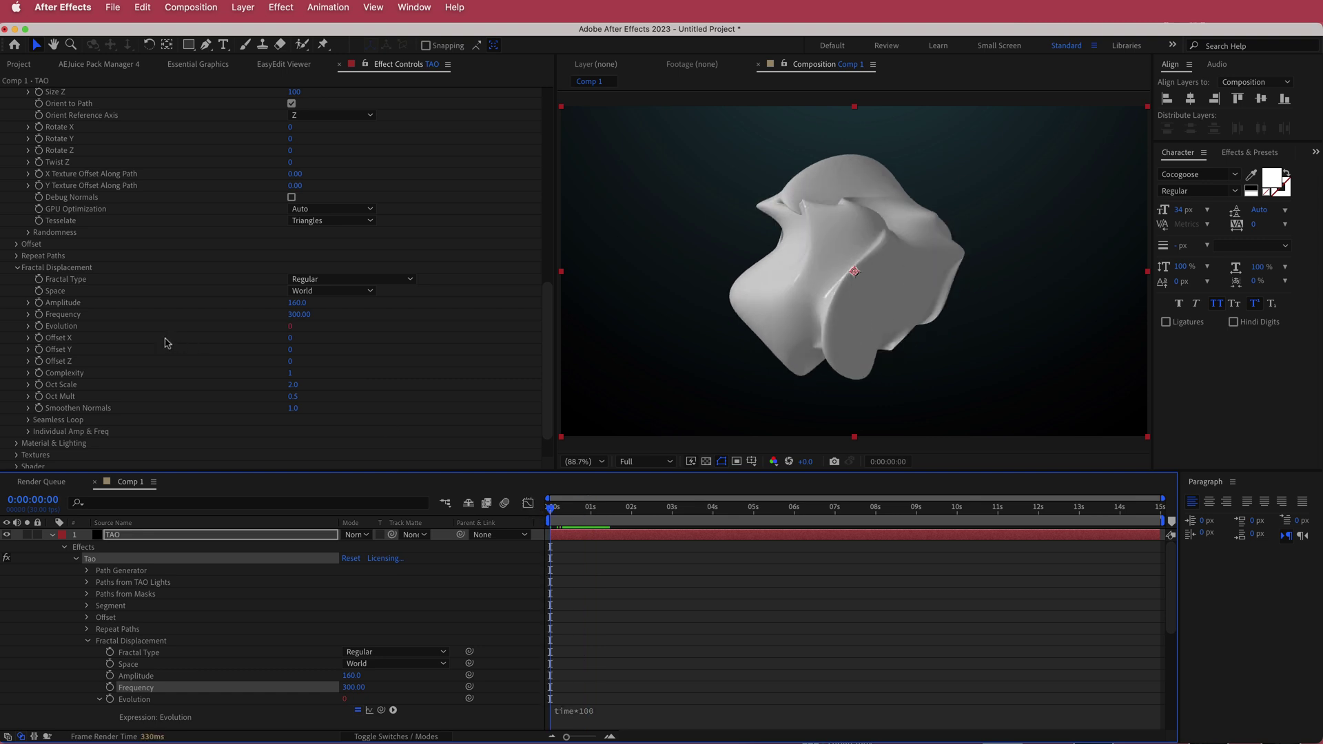
left_click(647, 462)
left_click(630, 514)
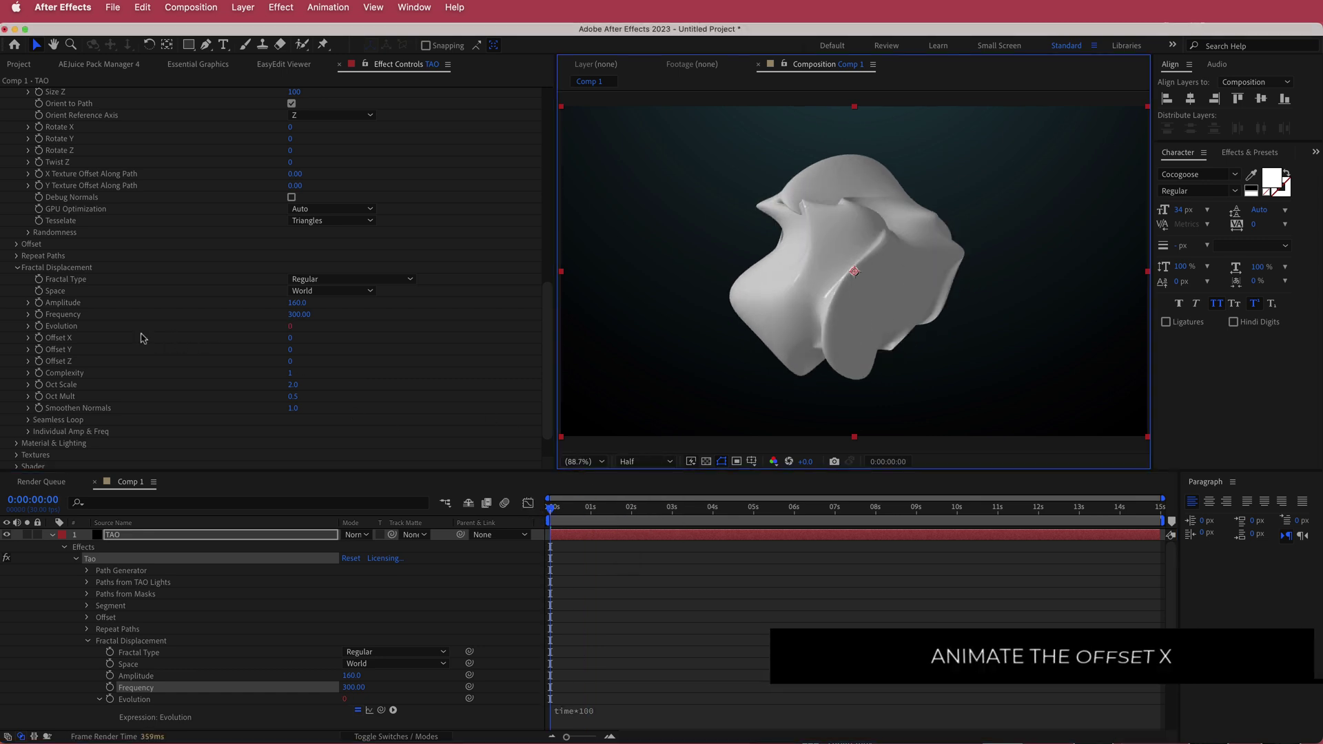
Keyframe Offset X from 0 at the first frame to 900 at the last.
left_click(40, 339)
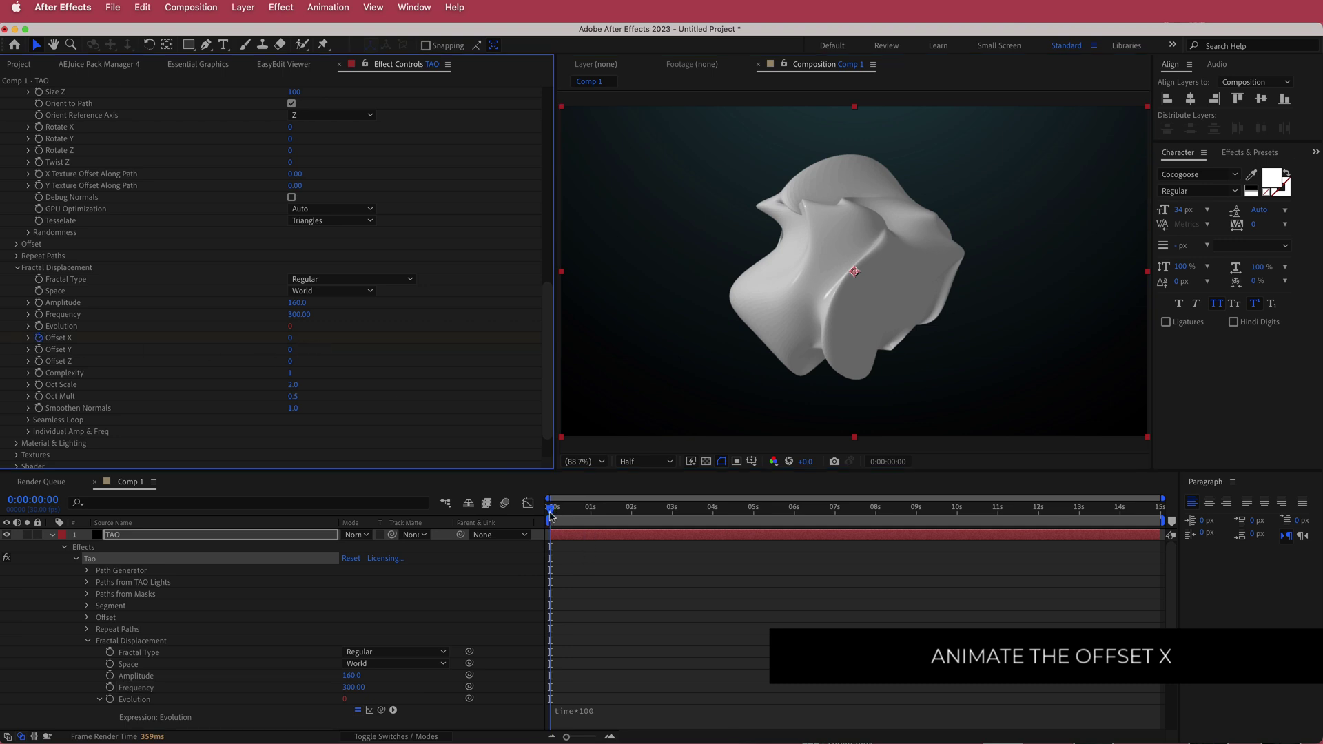
left_click_drag(552, 513, 1160, 513)
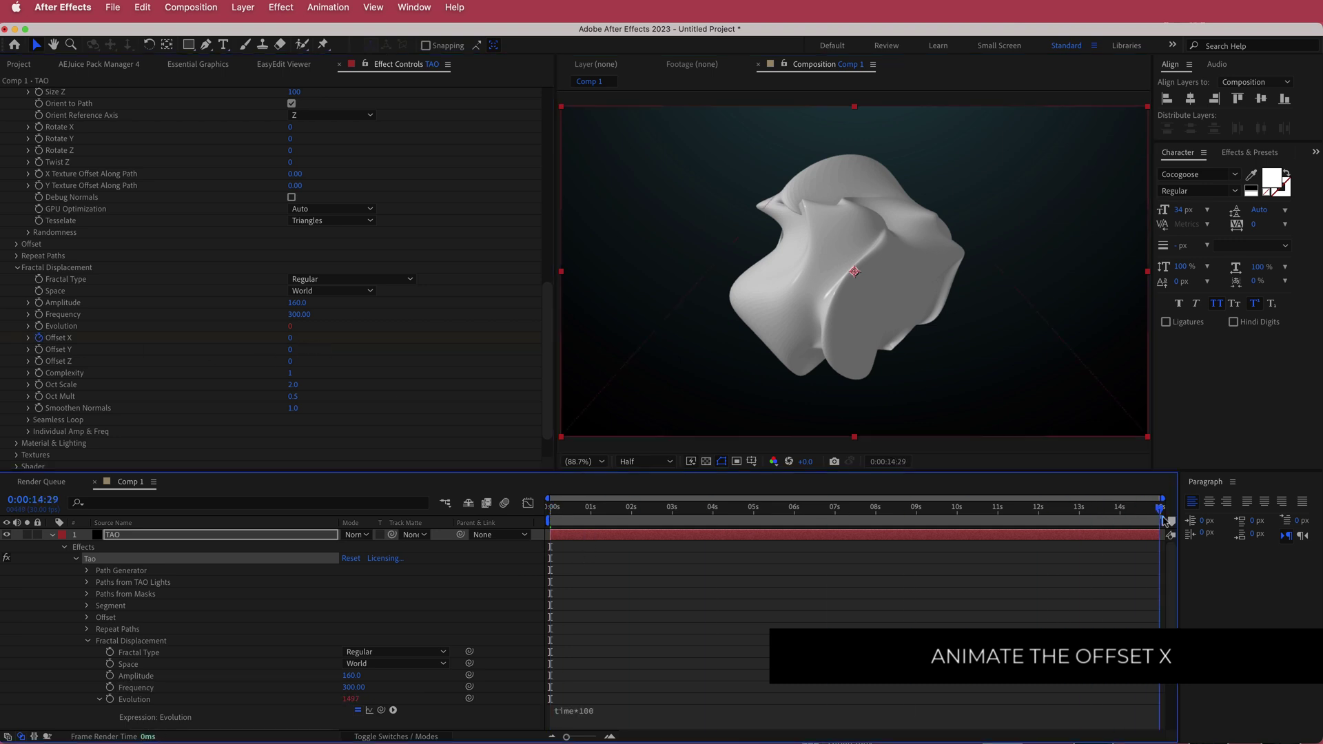
left_click(291, 339)
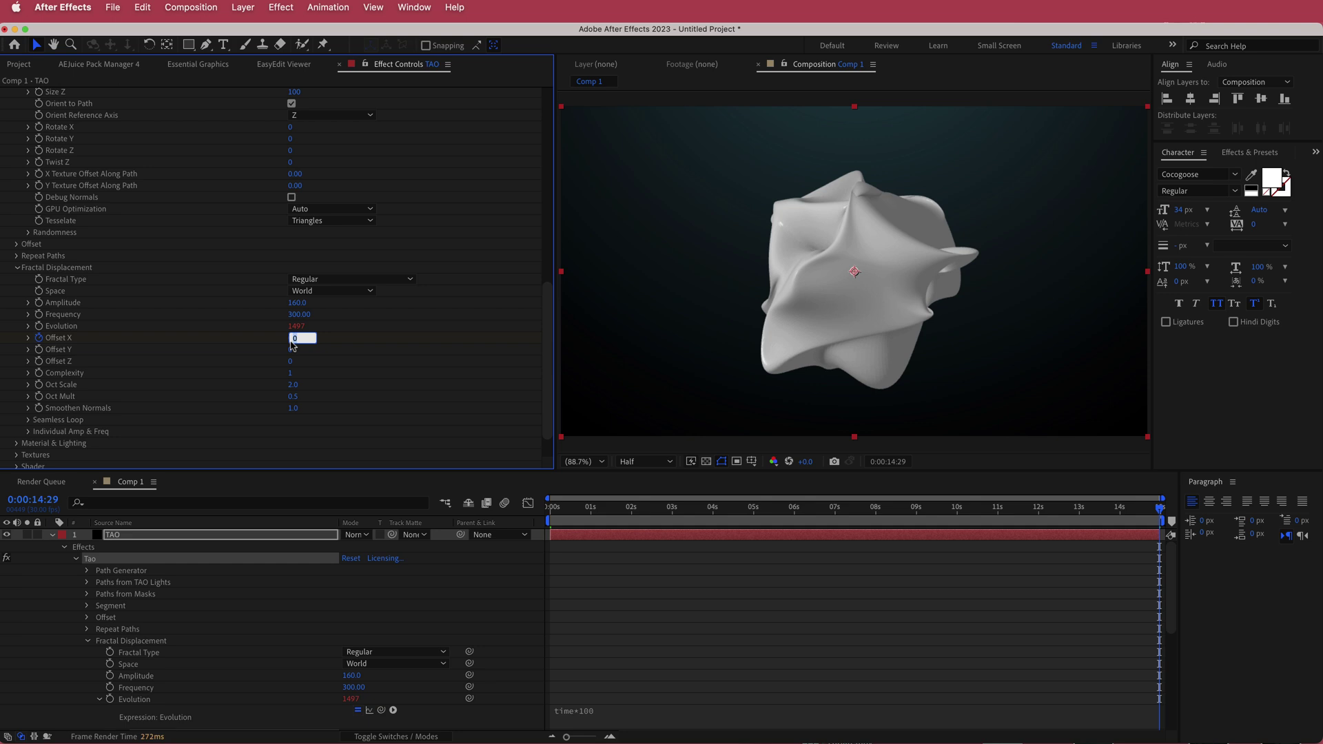
type("900")
key("Return")
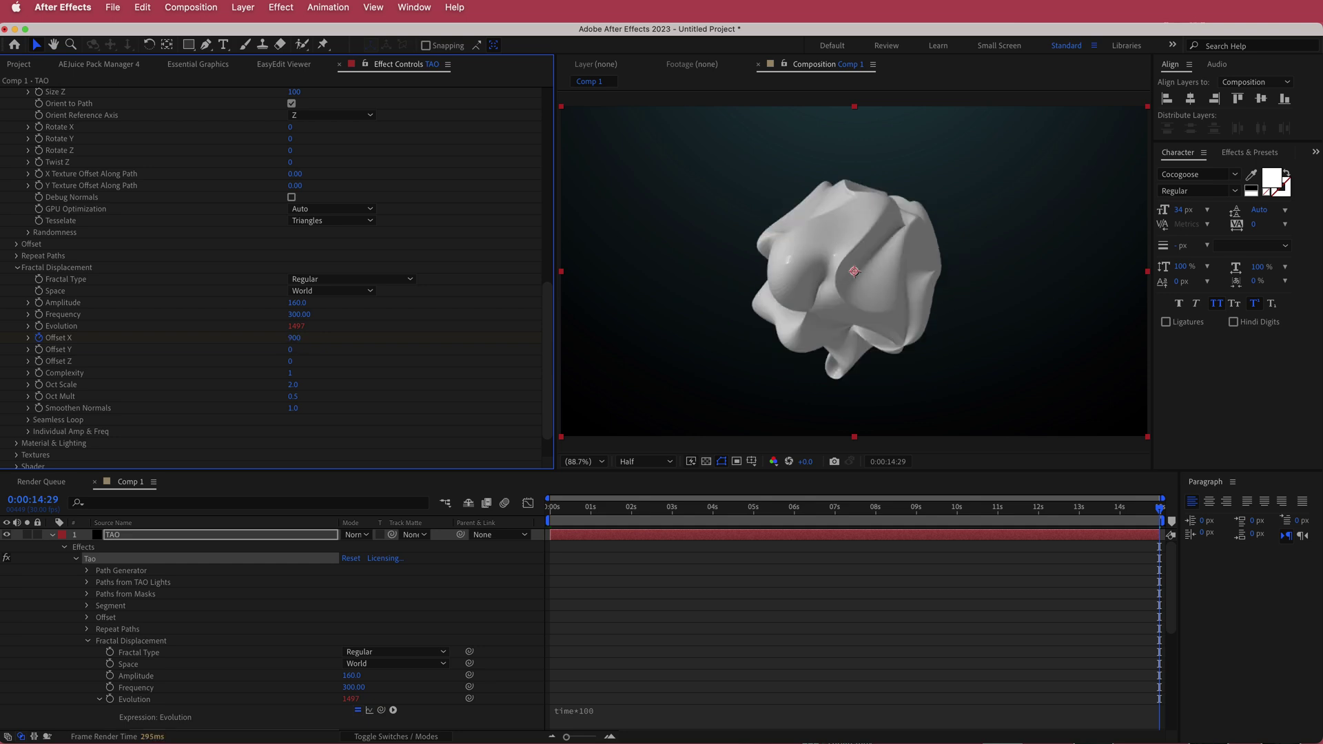
Scrub to check the animation, lower preview resolution and hide layer handles.
left_click_drag(1173, 516, 824, 508)
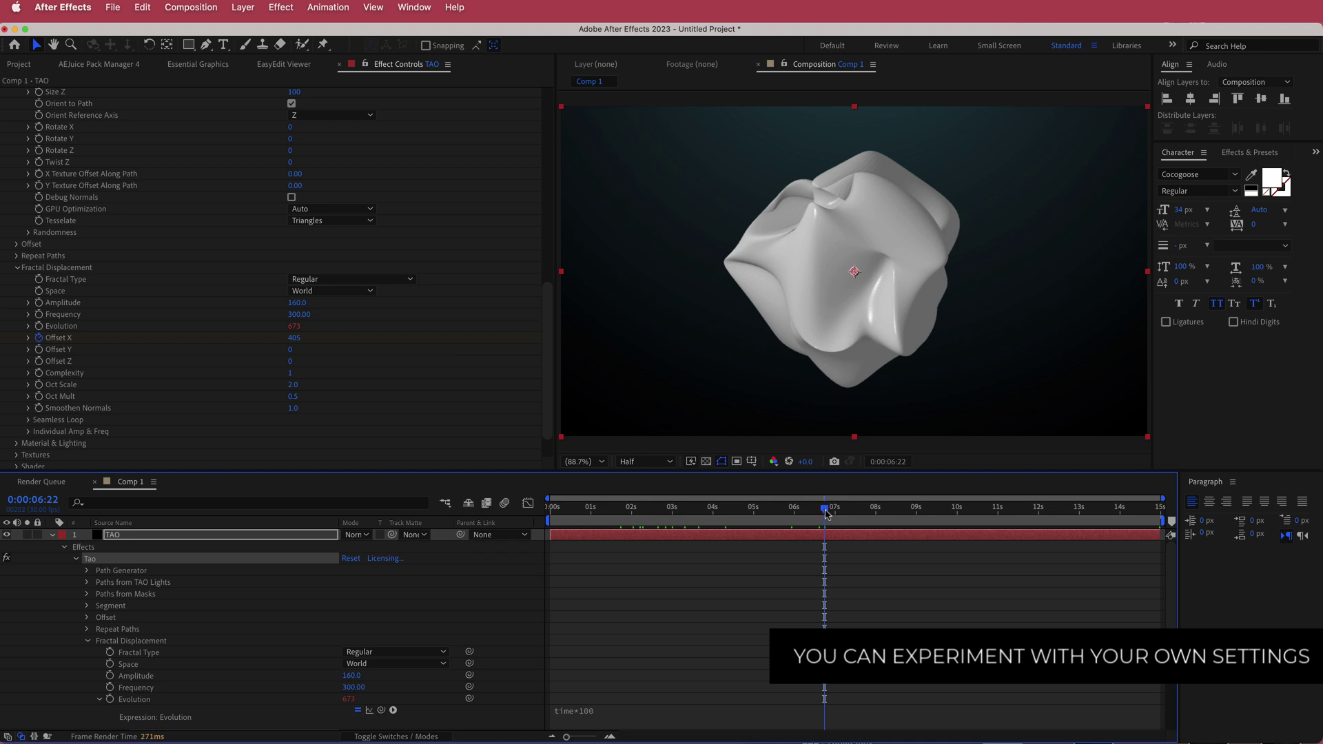
left_click_drag(827, 512, 862, 510)
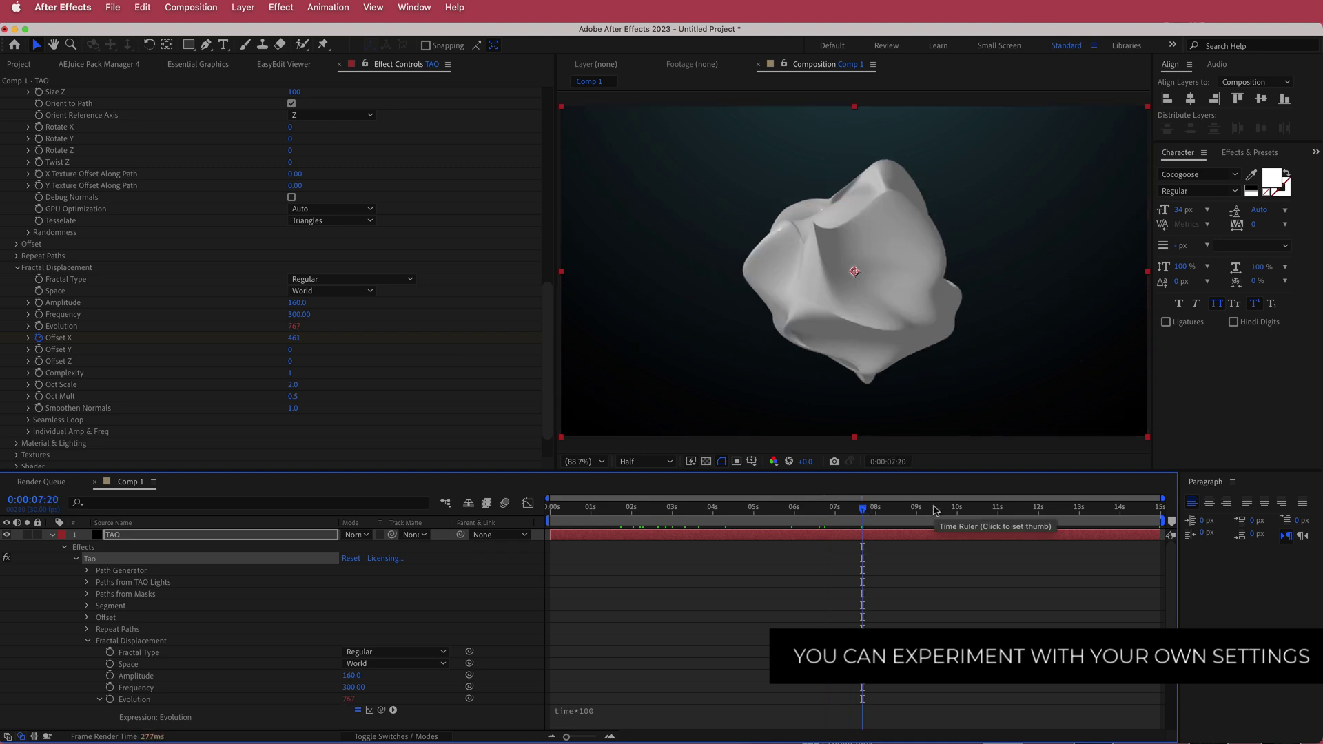
key("space")
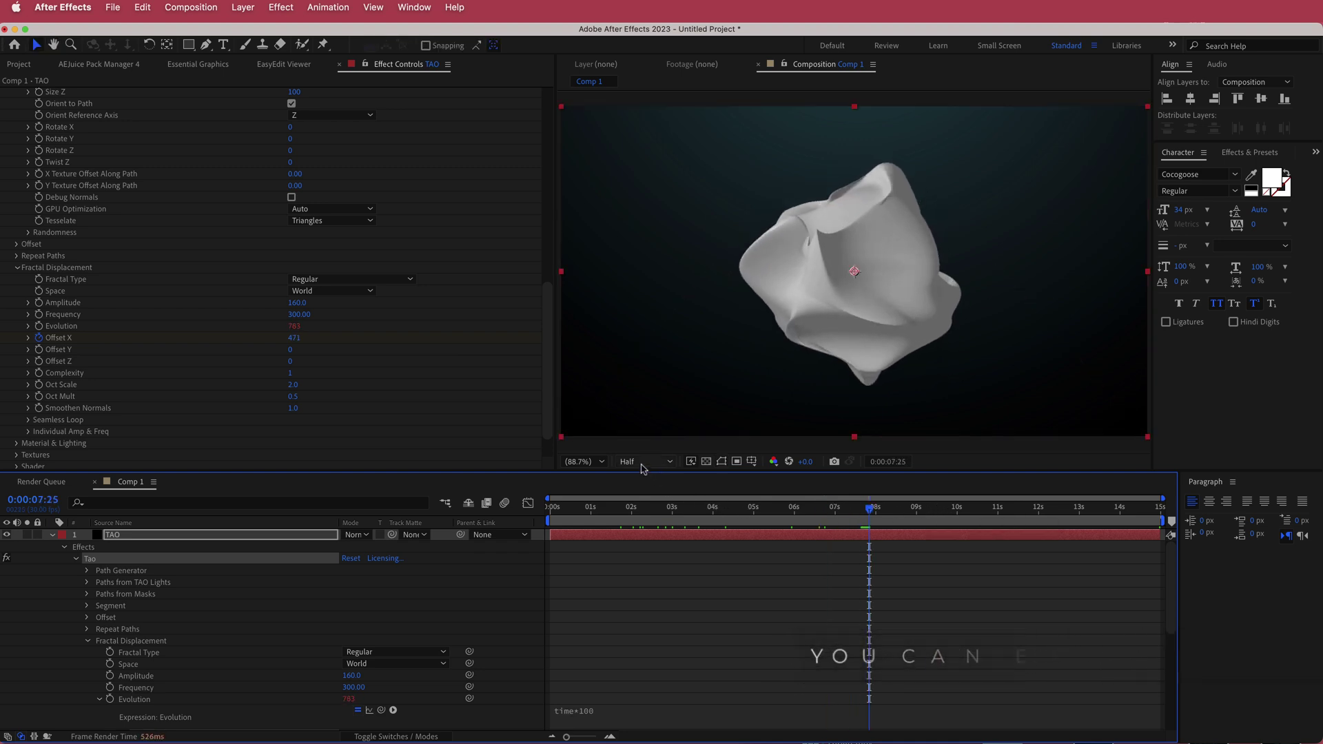
left_click(641, 465)
left_click(630, 527)
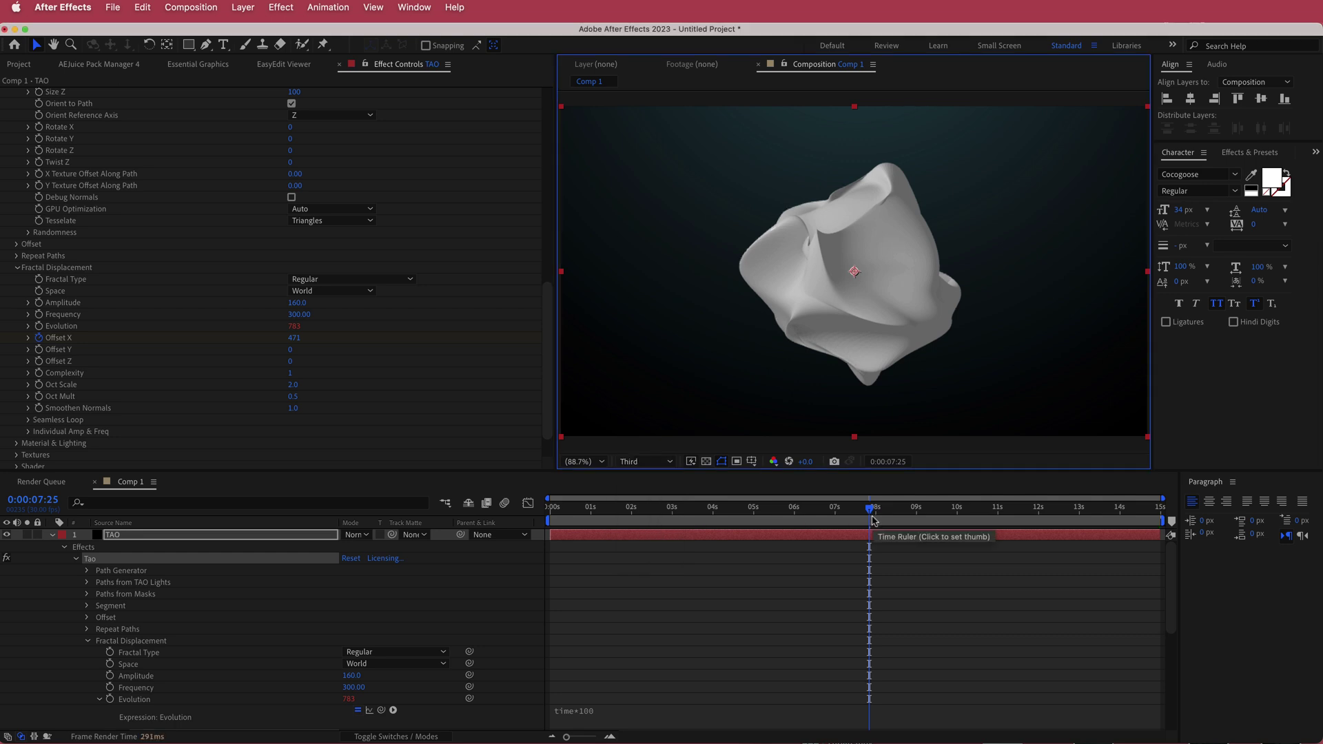
key("ctrl+shift+h")
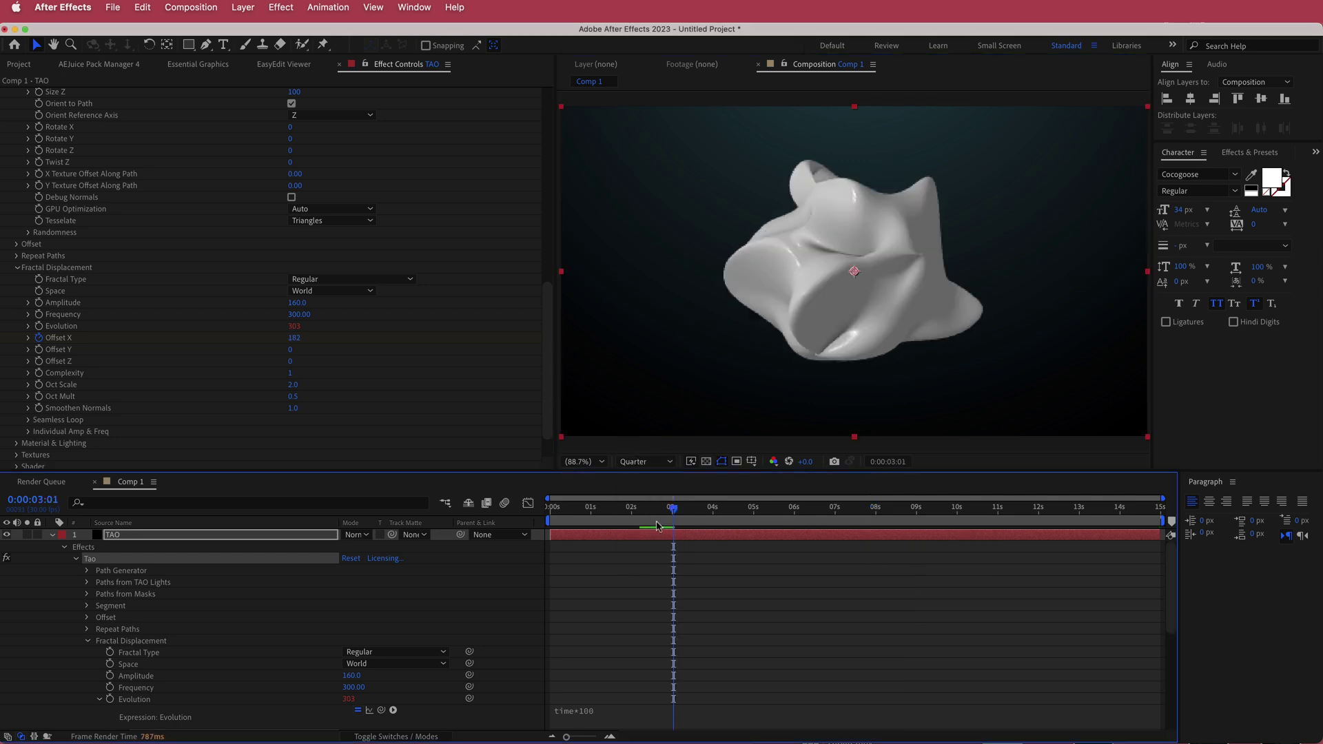
scroll(548, 314, "down", 3)
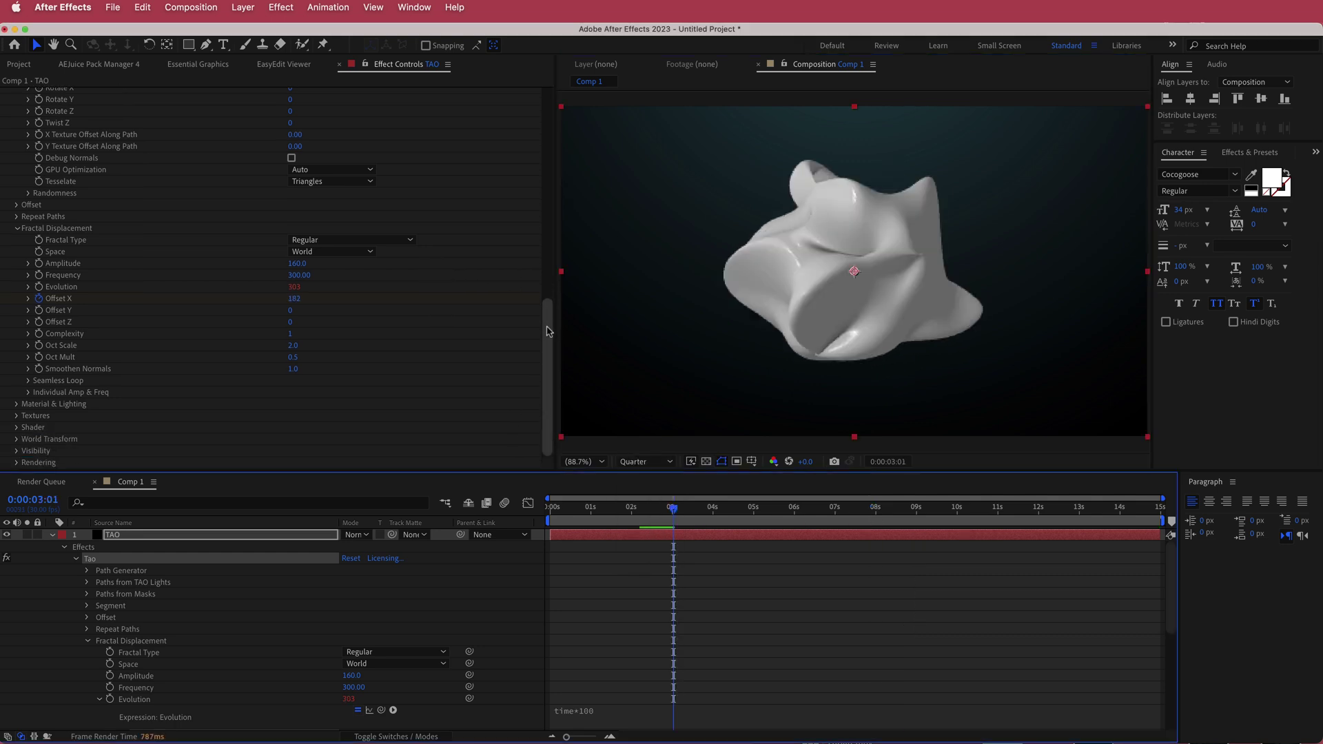
Set Tao's material Color to hex E7F6F2 copied from the Color Hunt palette.
left_click(16, 405)
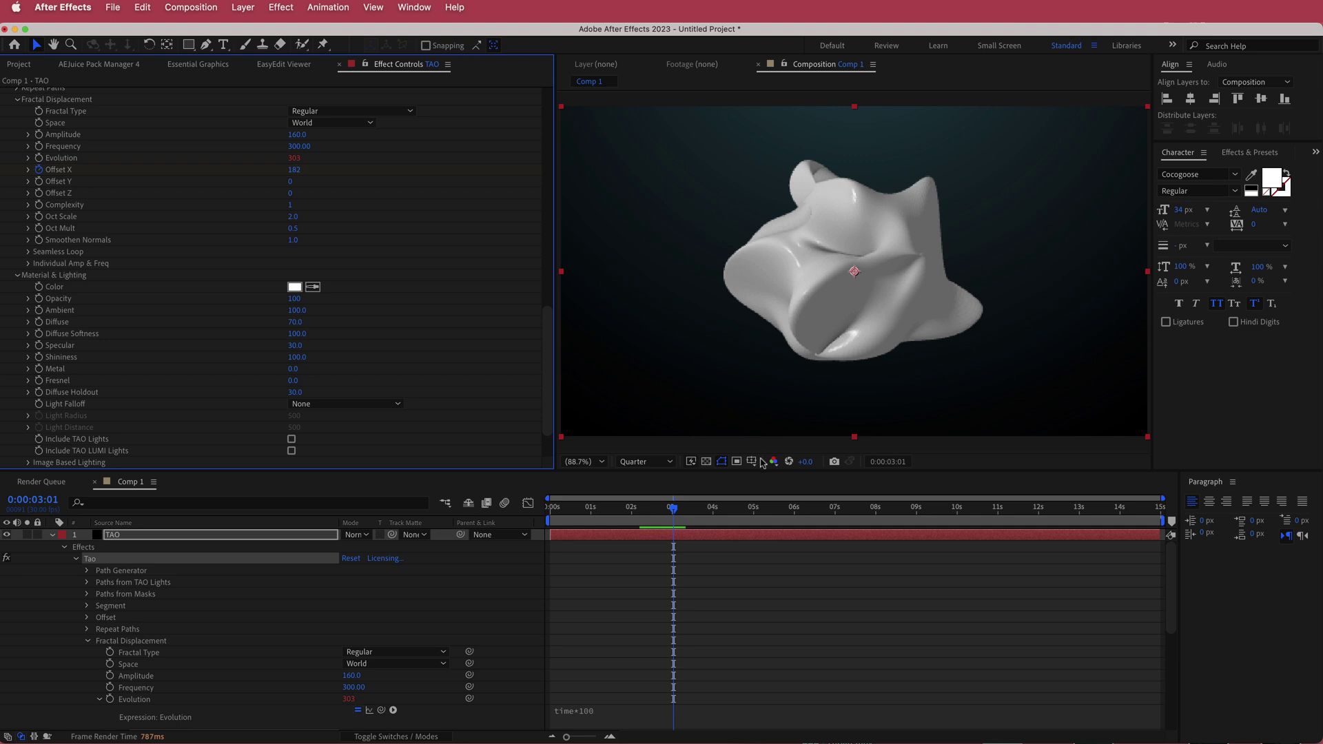
key("super+Tab")
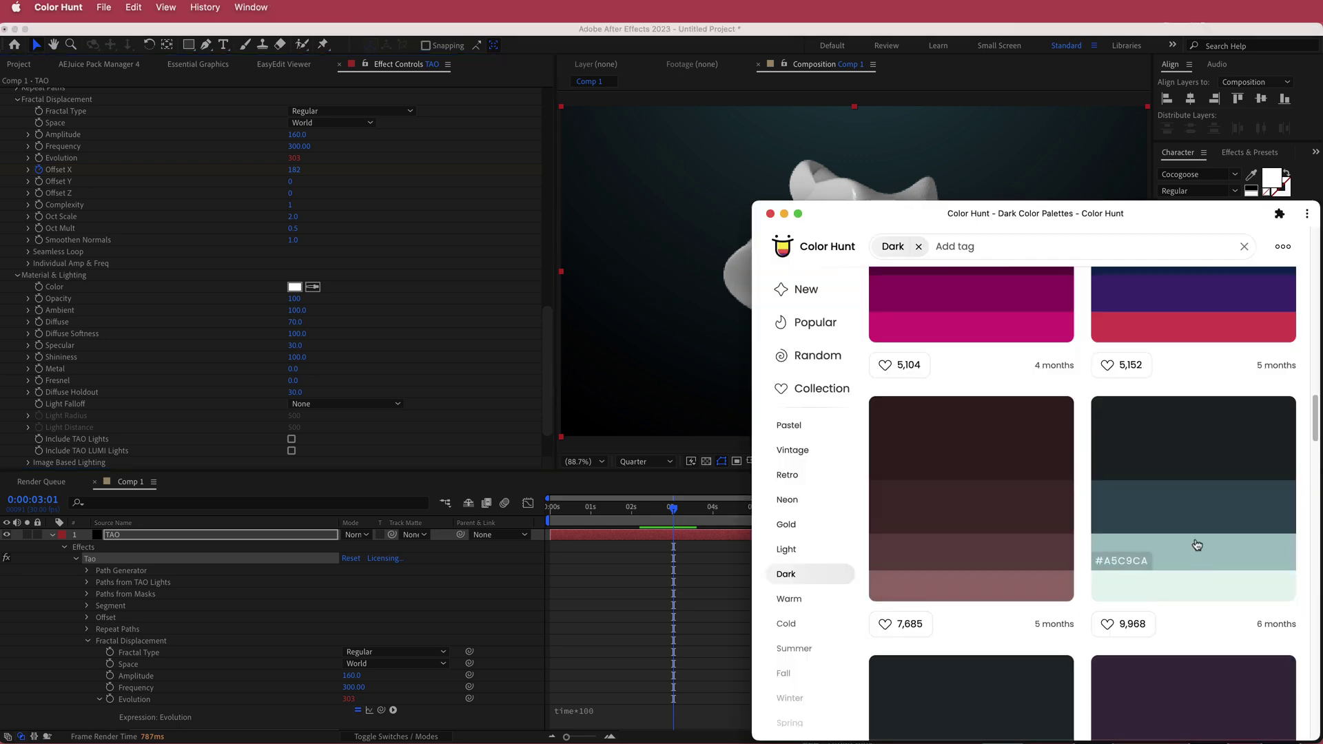
left_click(1122, 595)
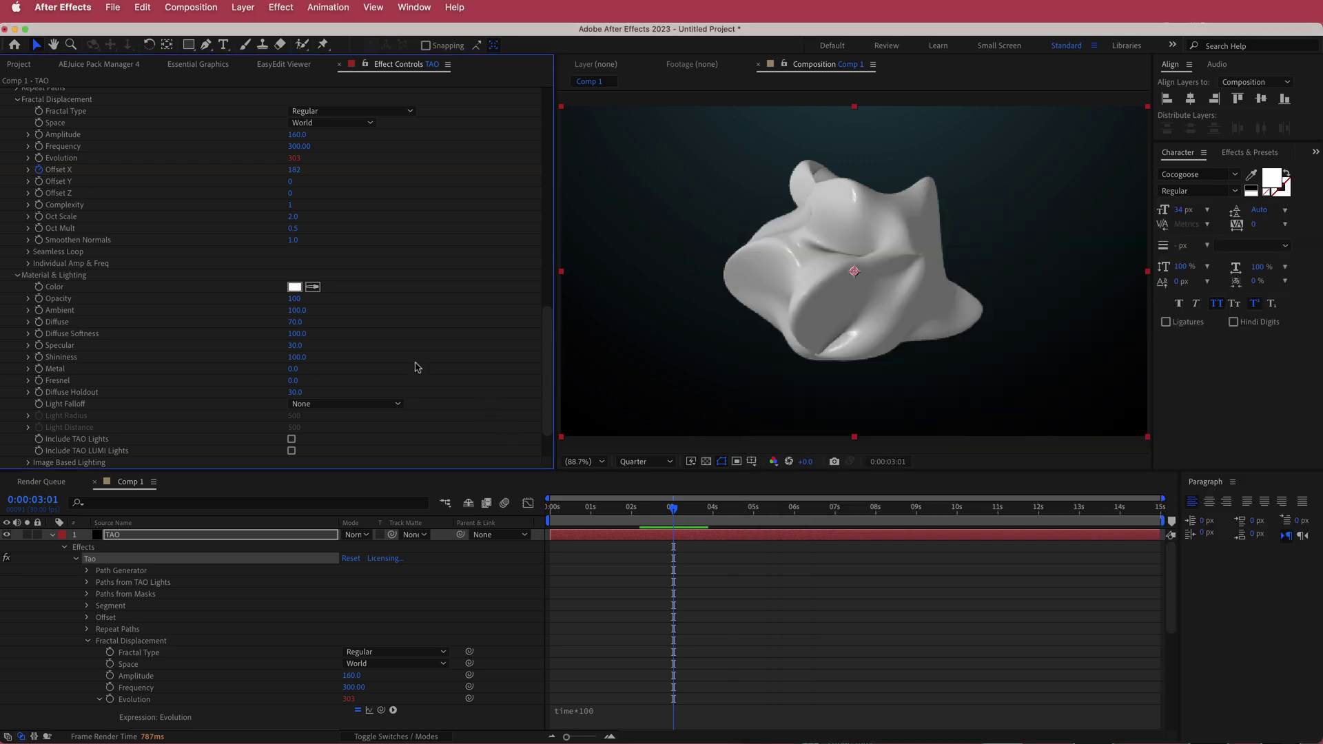
key("super+Tab")
left_click(294, 287)
key("super+v")
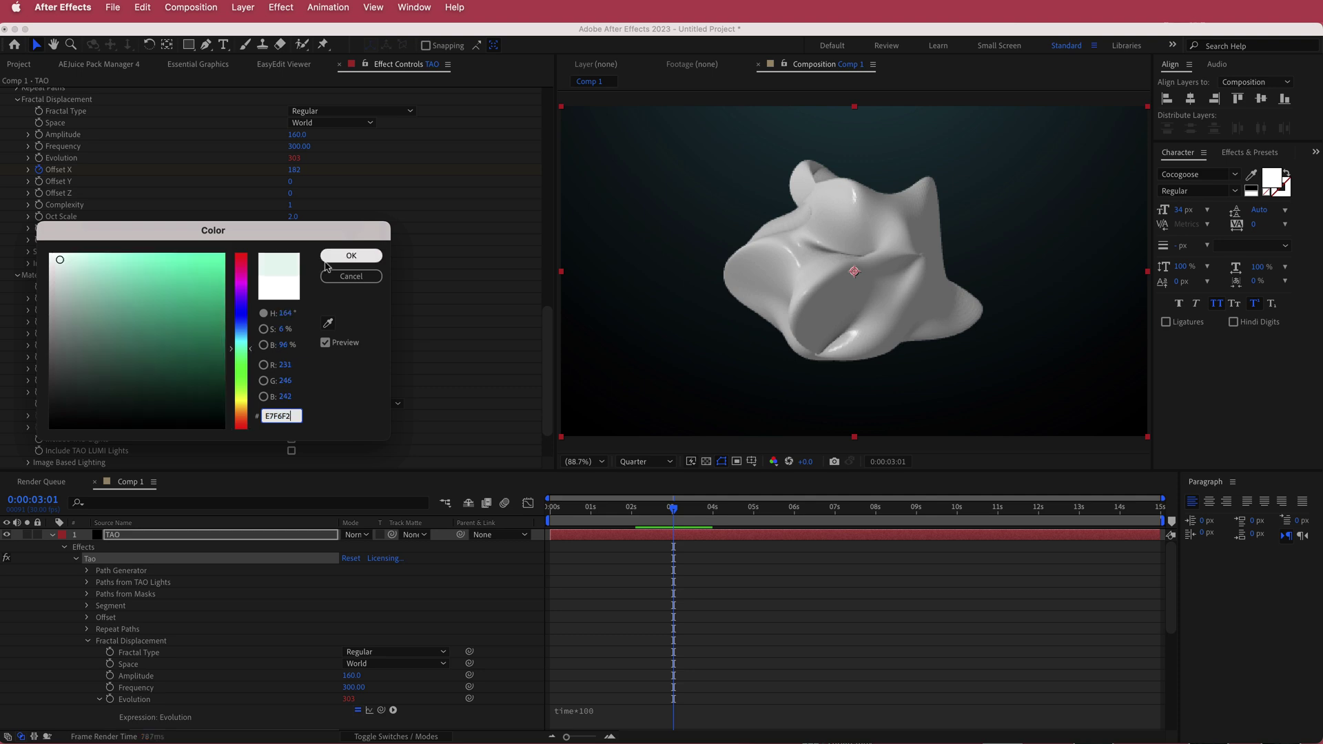
left_click(350, 255)
left_click_drag(681, 511, 658, 511)
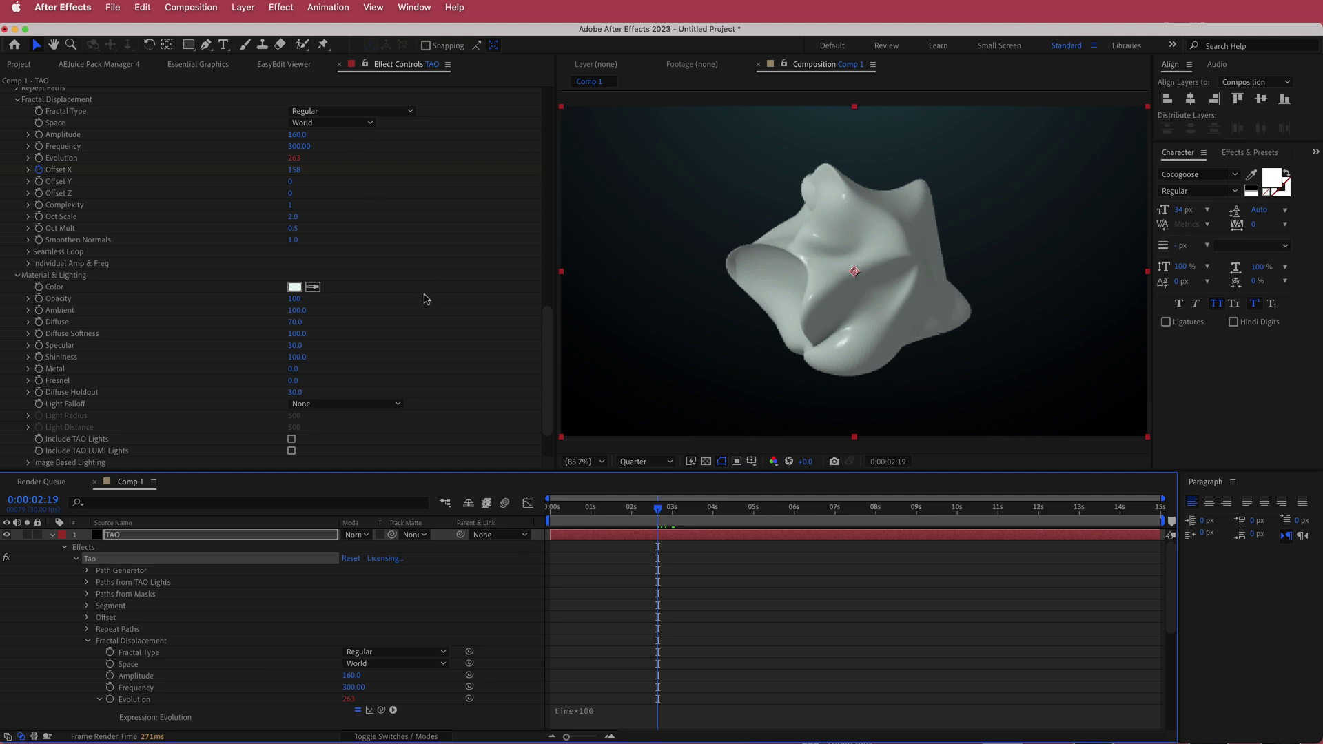
Set Shininess to 10, Fresnel to 70 and Diffuse Holdout to 50.
left_click(297, 358)
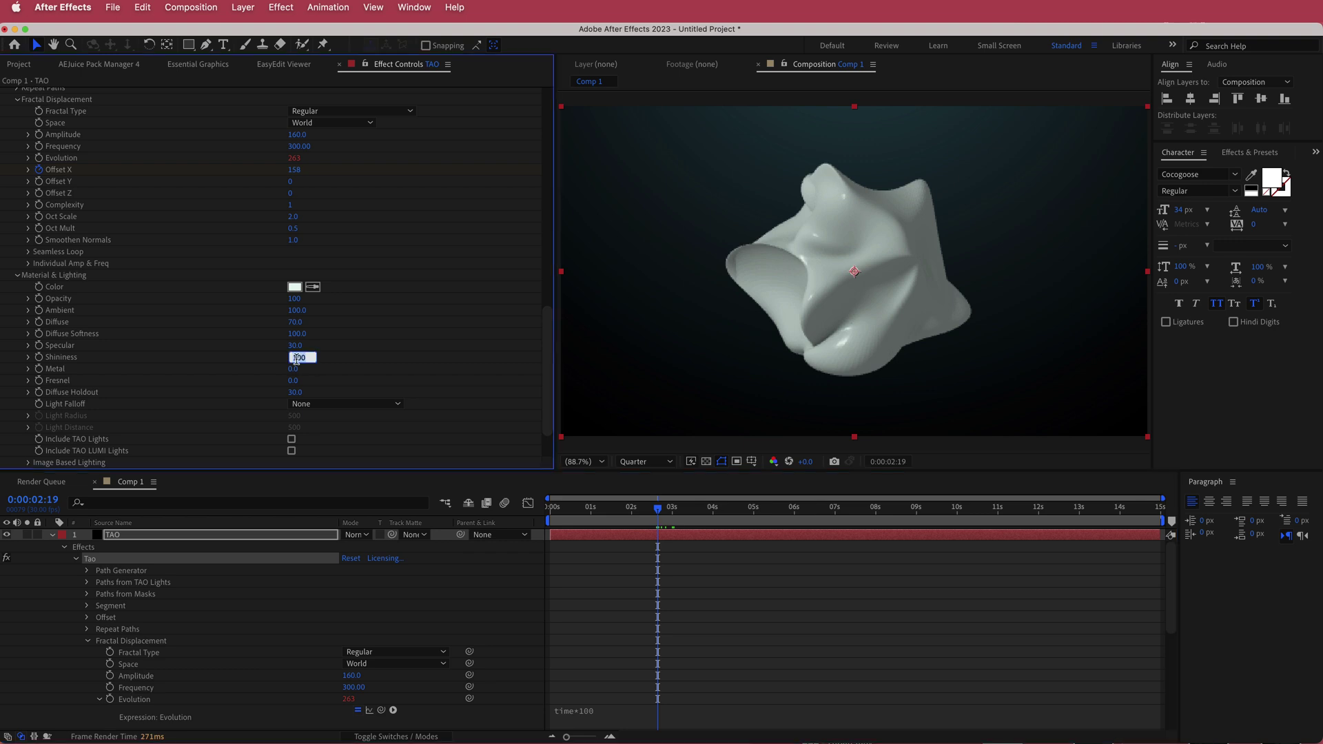
type("10")
key("Return")
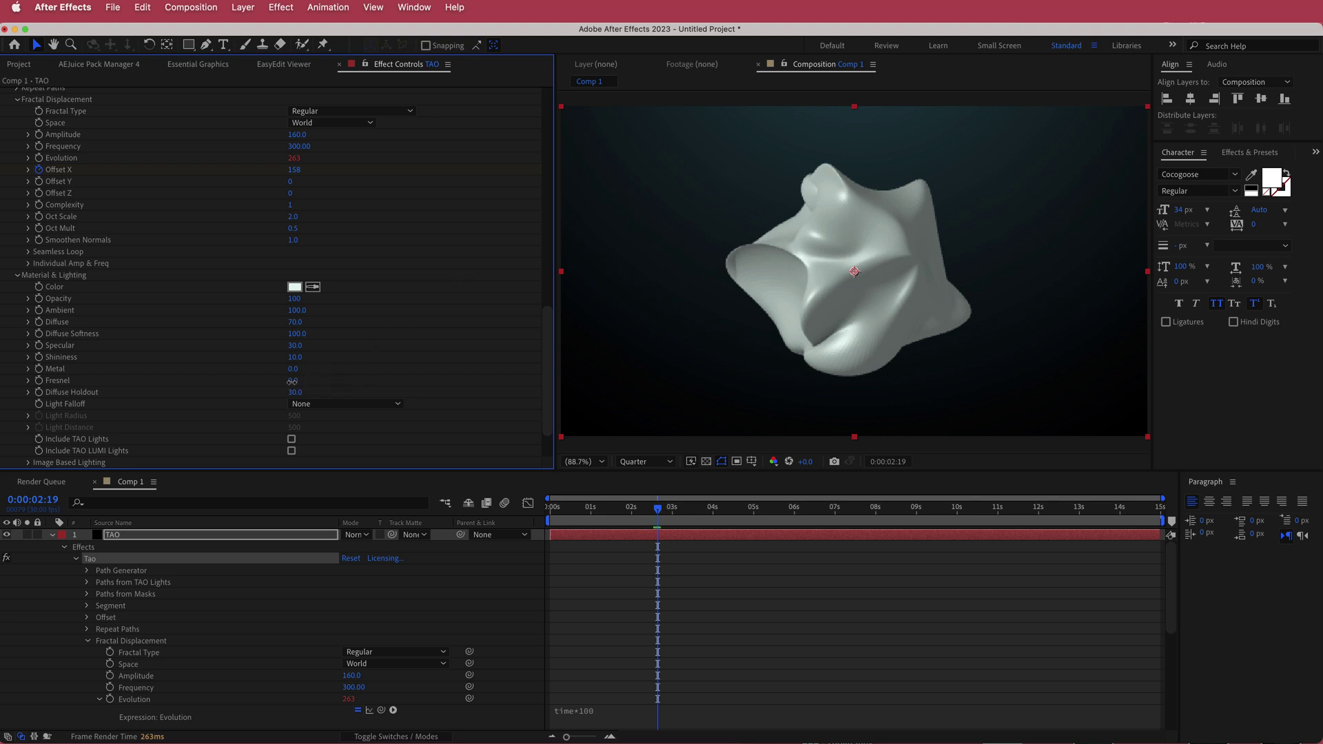
left_click_drag(293, 380, 335, 381)
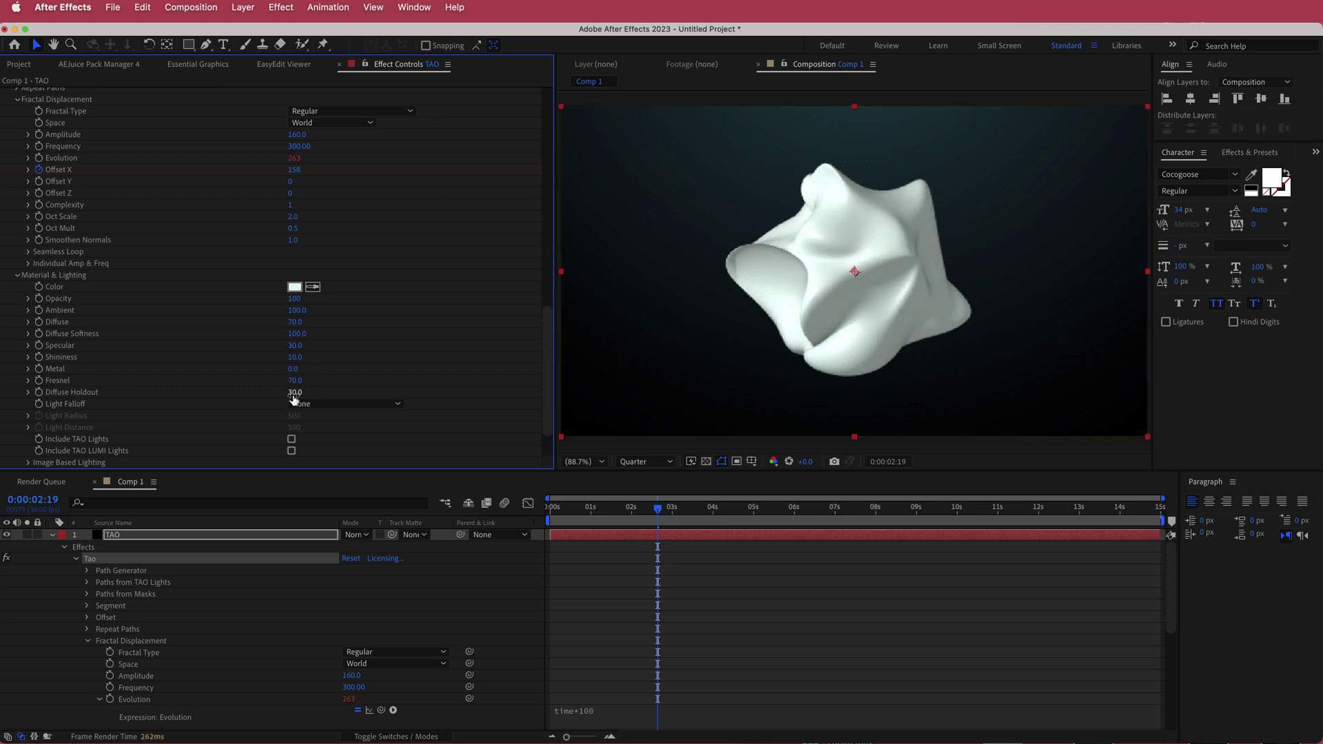
left_click(294, 393)
type("50")
key("Return")
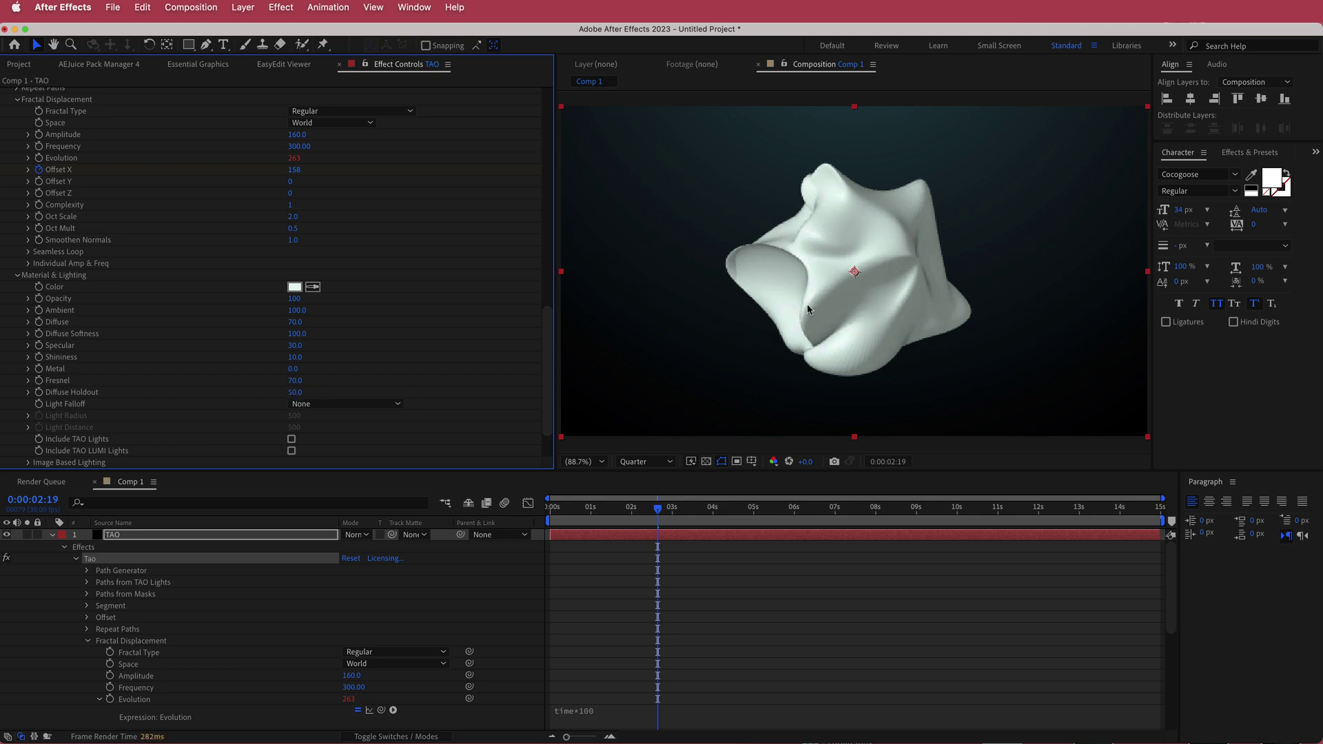
left_click_drag(660, 511, 647, 513)
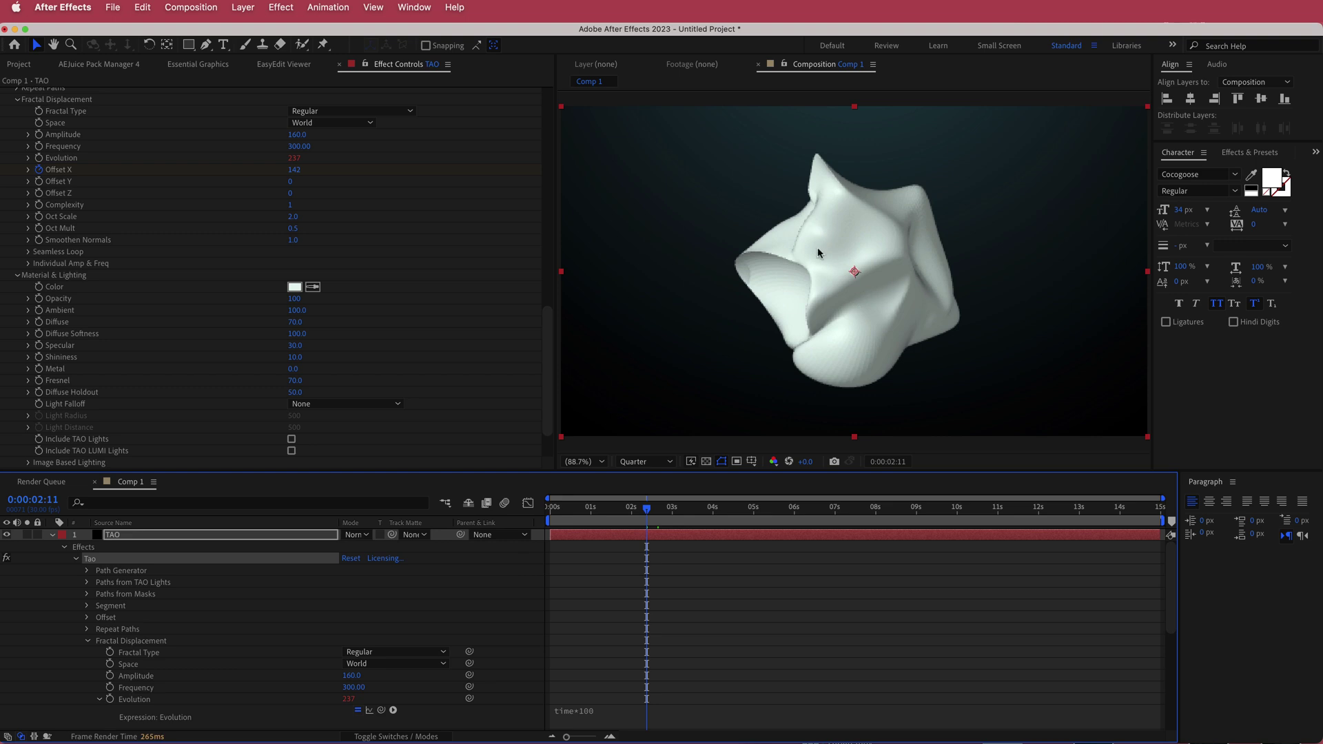
Raise Image Based Lighting Reflection and Diffuse Strength to 200, then scrub to check.
scroll(549, 343, "down", 3)
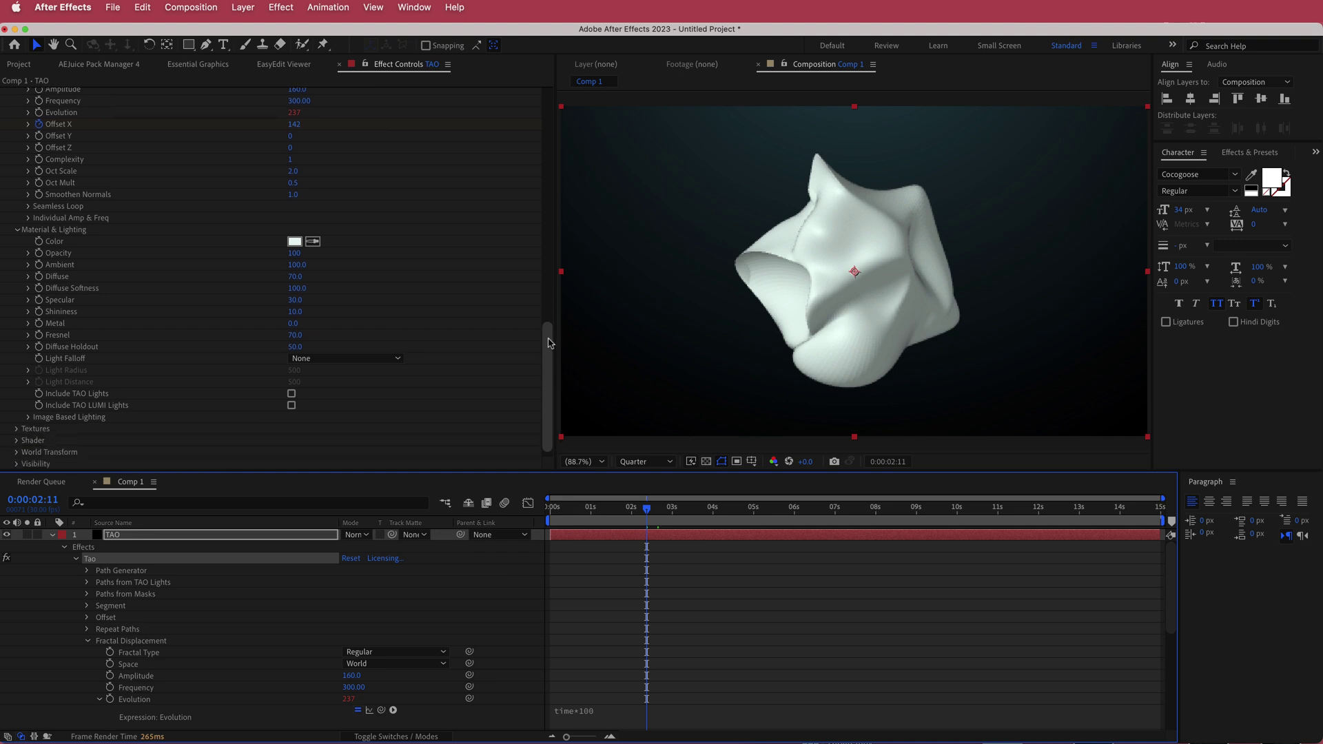
scroll(549, 343, "down", 1)
left_click(26, 406)
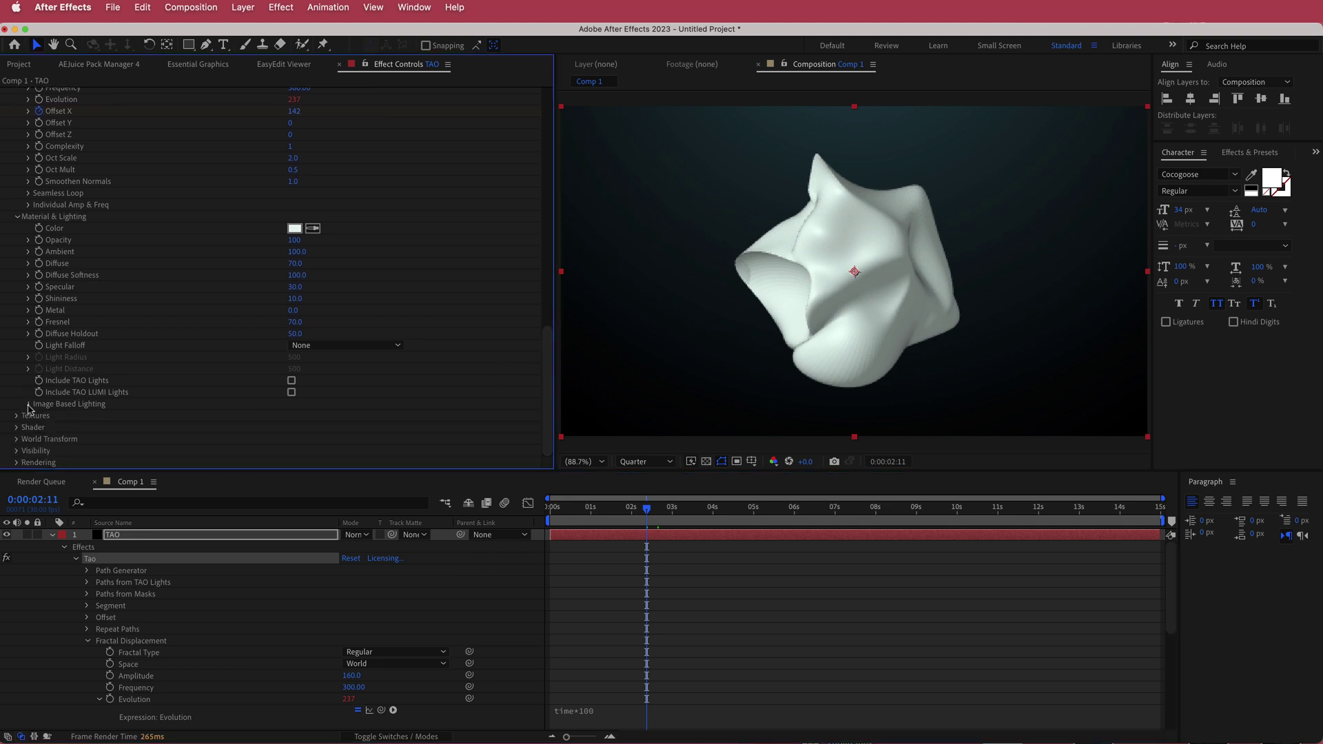
scroll(551, 369, "down", 6)
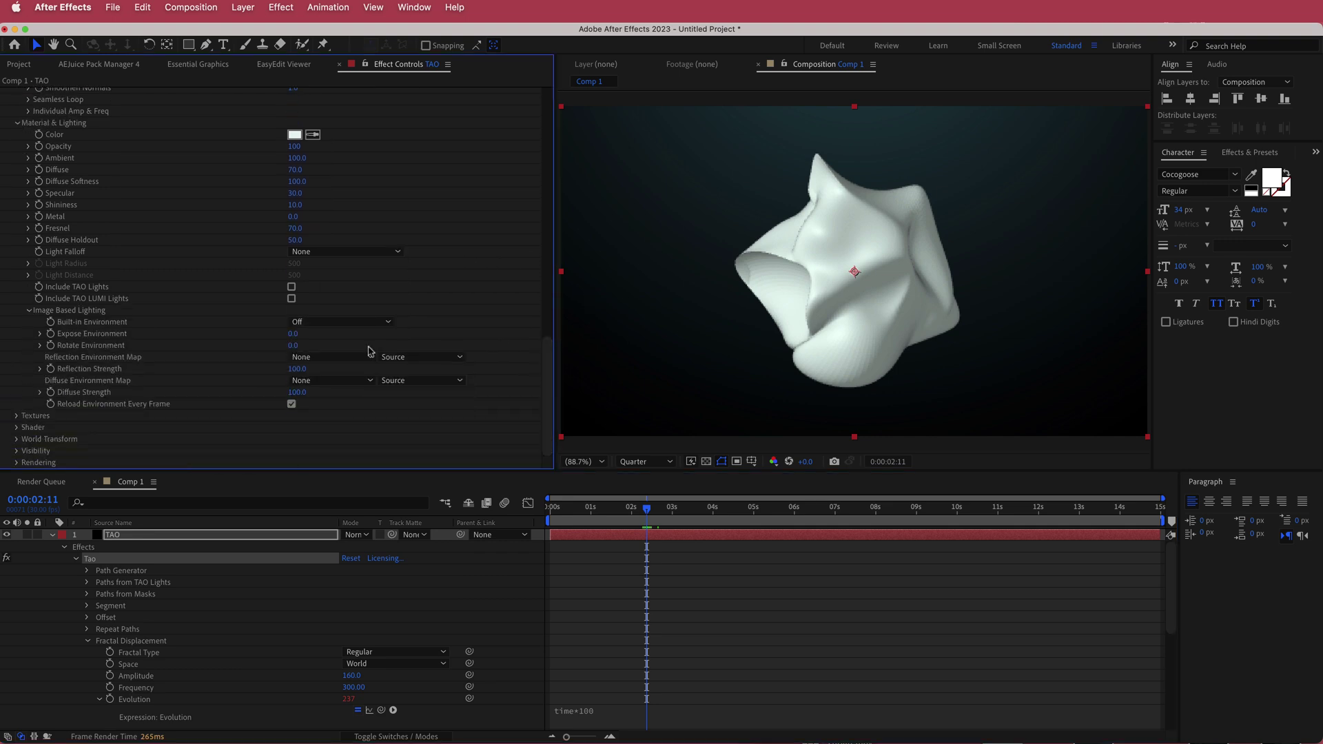
left_click(300, 369)
type("200")
left_click(295, 392)
type("200")
key("Return")
left_click(649, 510)
left_click_drag(649, 510, 685, 514)
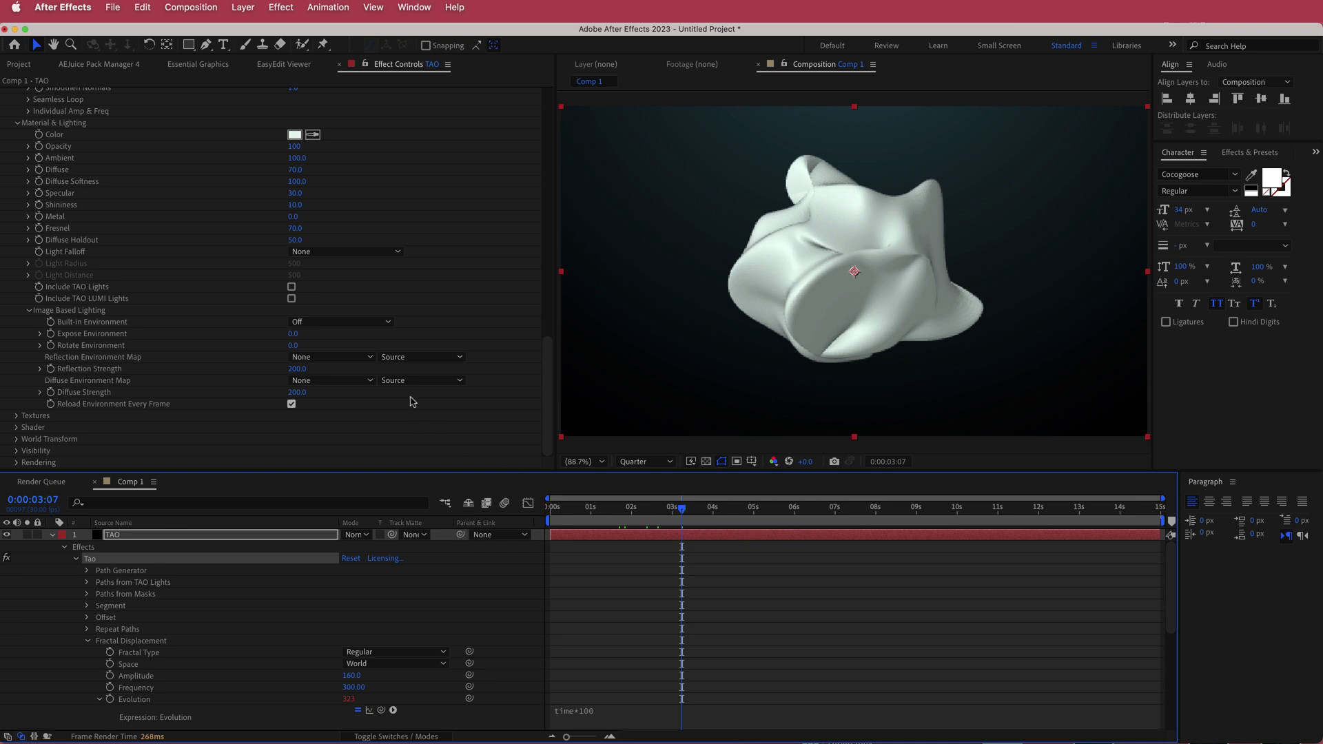
Set Tao's Rendering Supersample option to 9x to smooth the blob's edges.
left_click(17, 462)
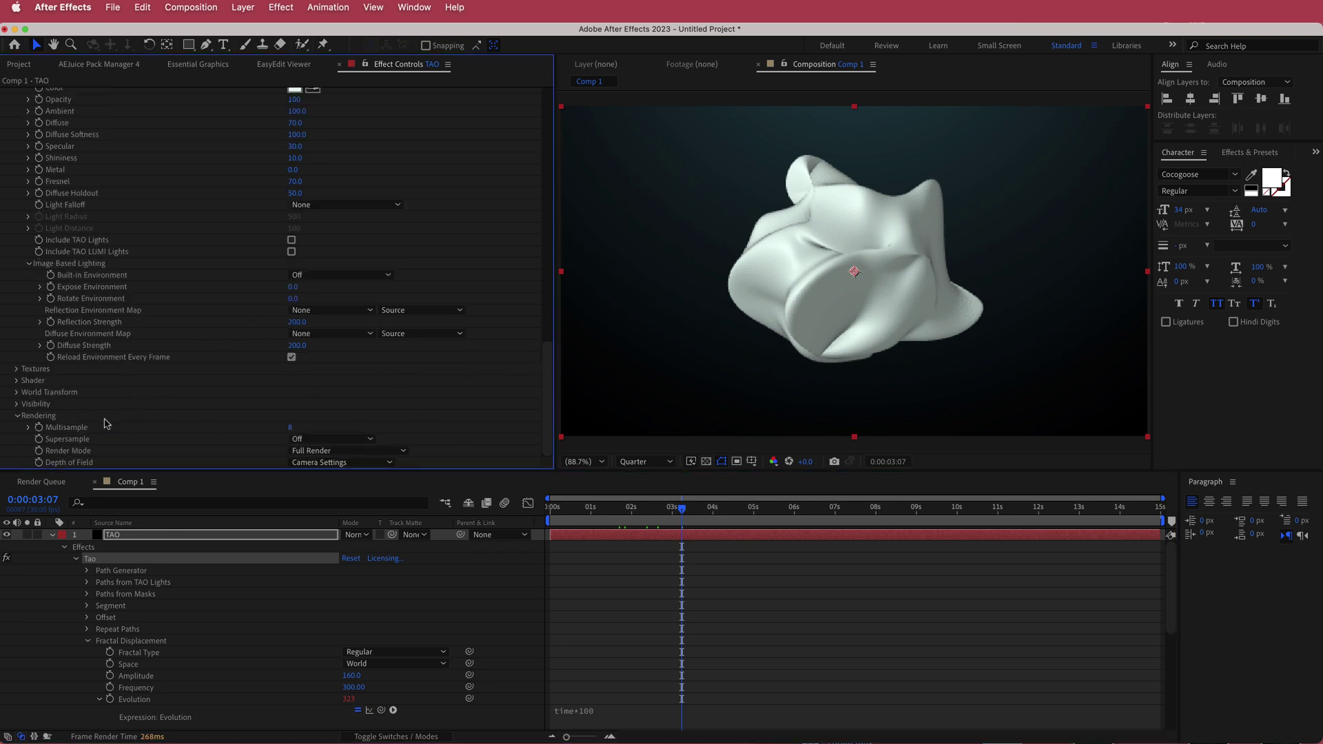
left_click(307, 440)
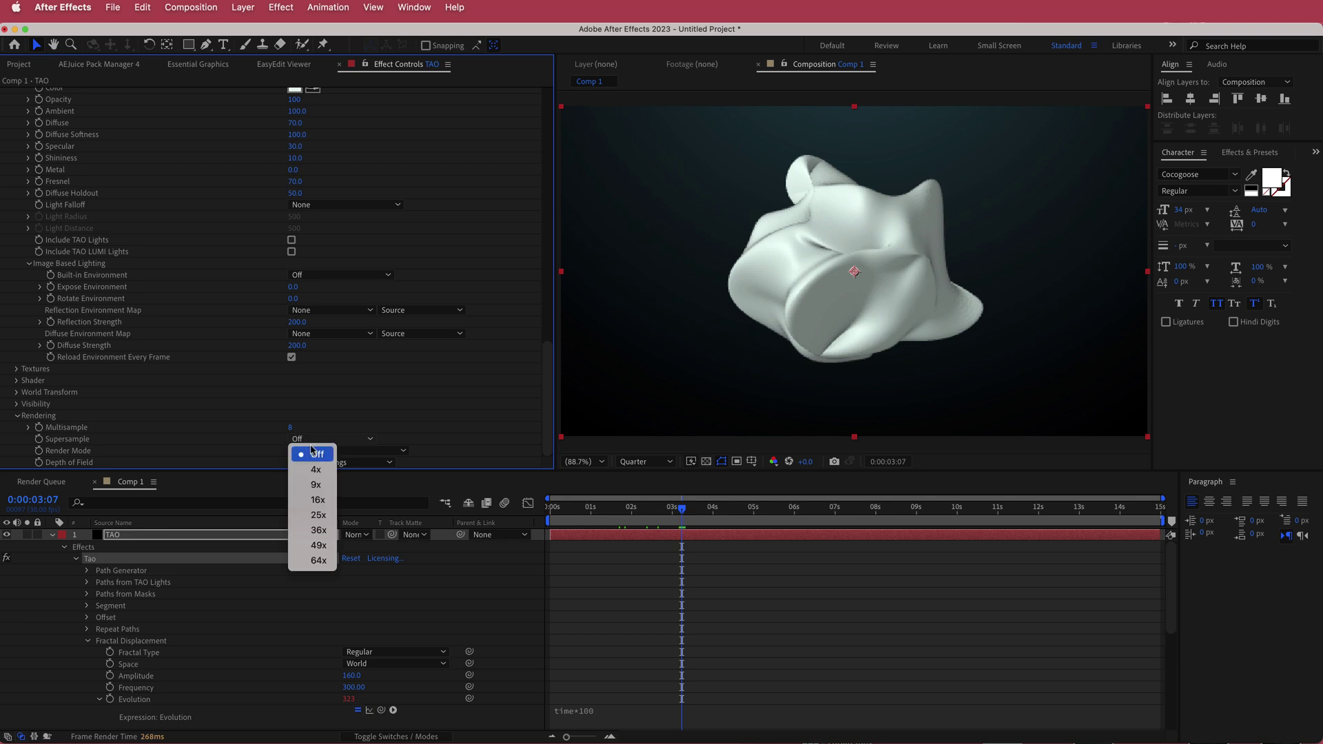
left_click(322, 486)
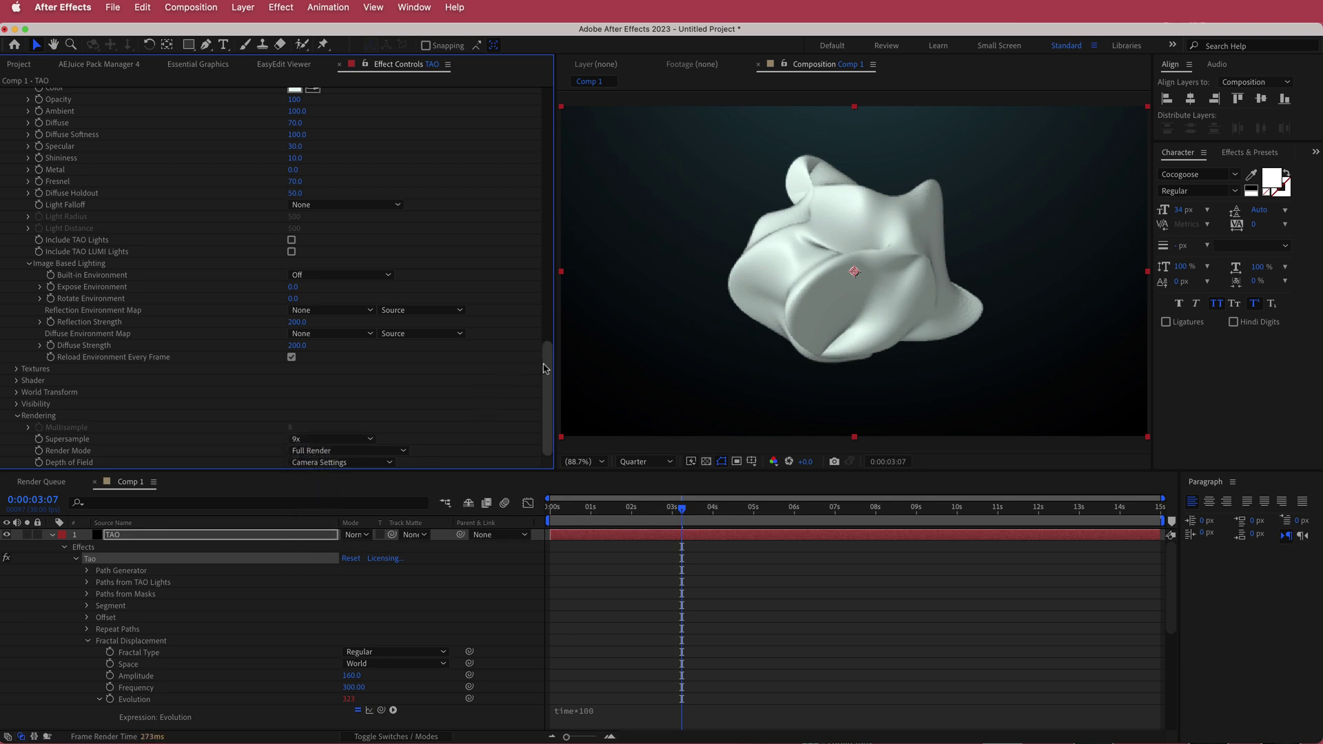
left_click(363, 441)
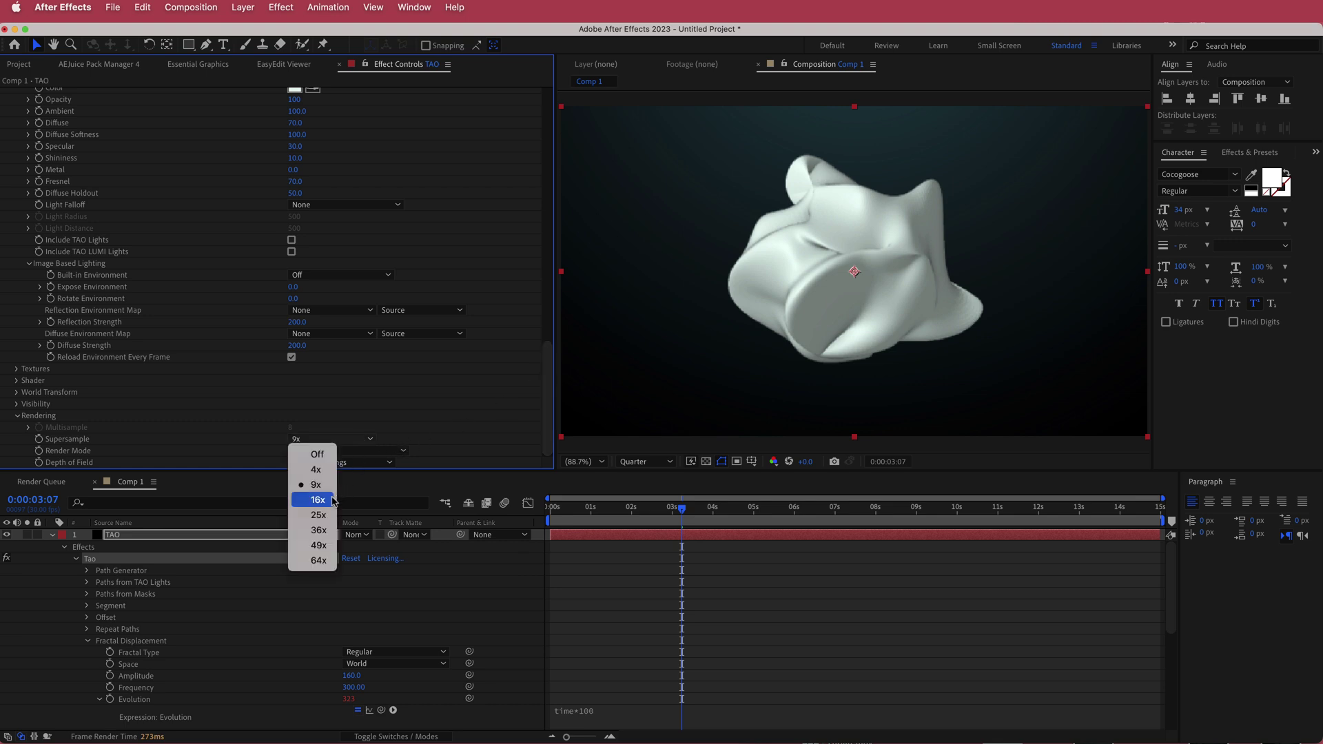
left_click(545, 394)
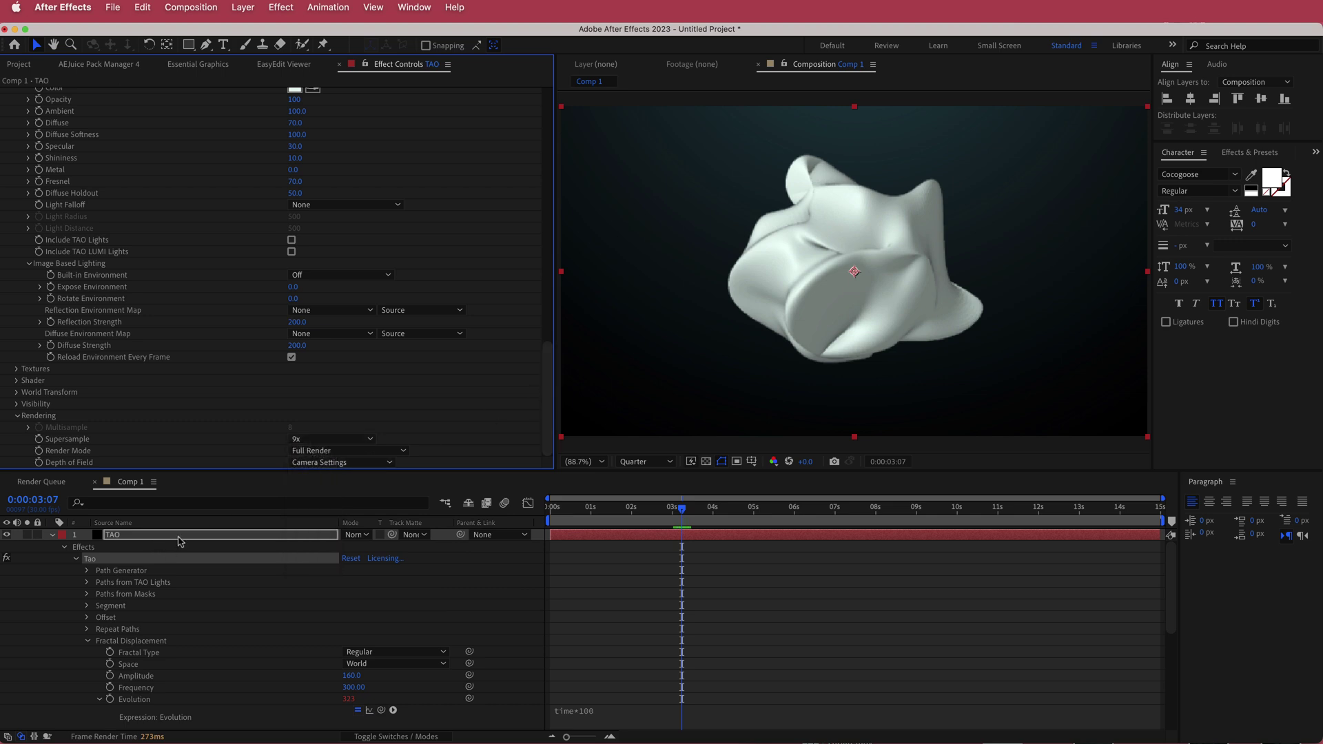
Jump to 0:00:03:20 and test larger Size X and Size Z, undoing both to keep 100.
mouse_move(684, 513)
left_mouse_down()
mouse_move(780, 511)
mouse_move(699, 512)
left_mouse_up()
left_click_drag(551, 403, 546, 211)
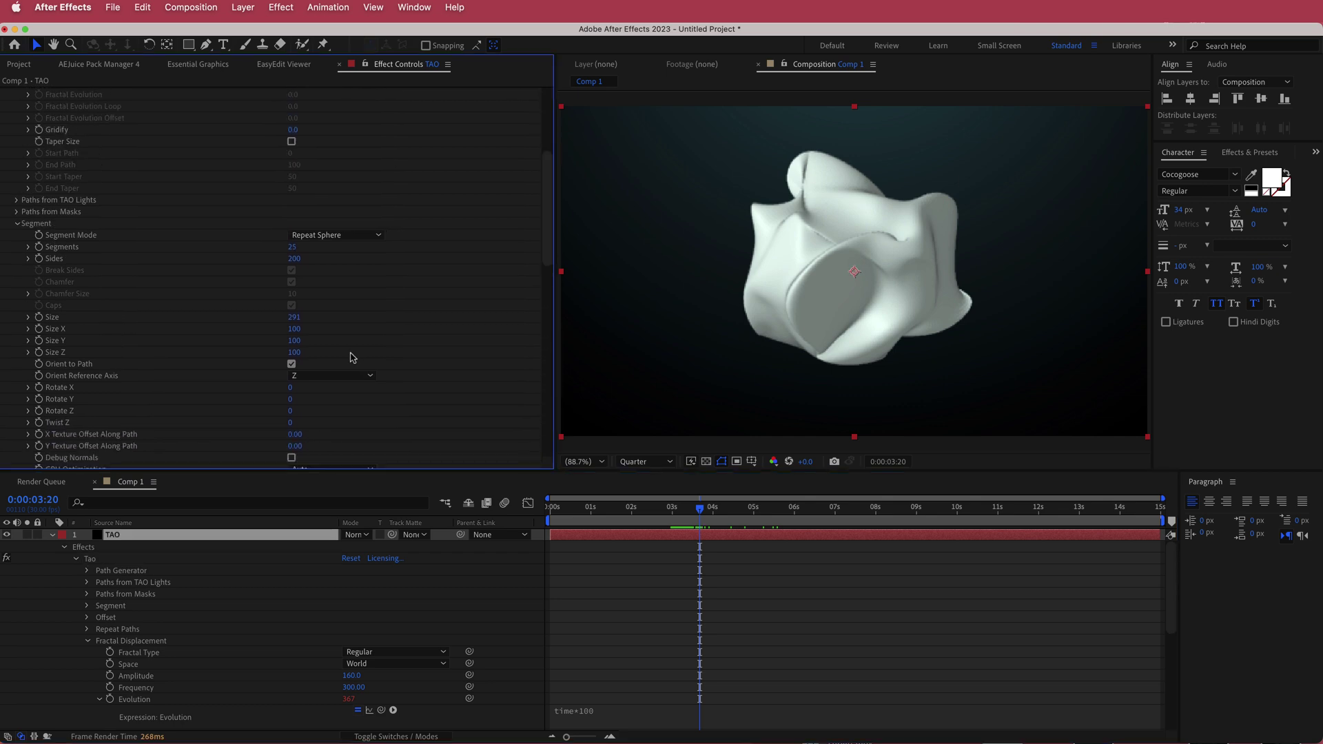
left_click_drag(293, 354, 341, 352)
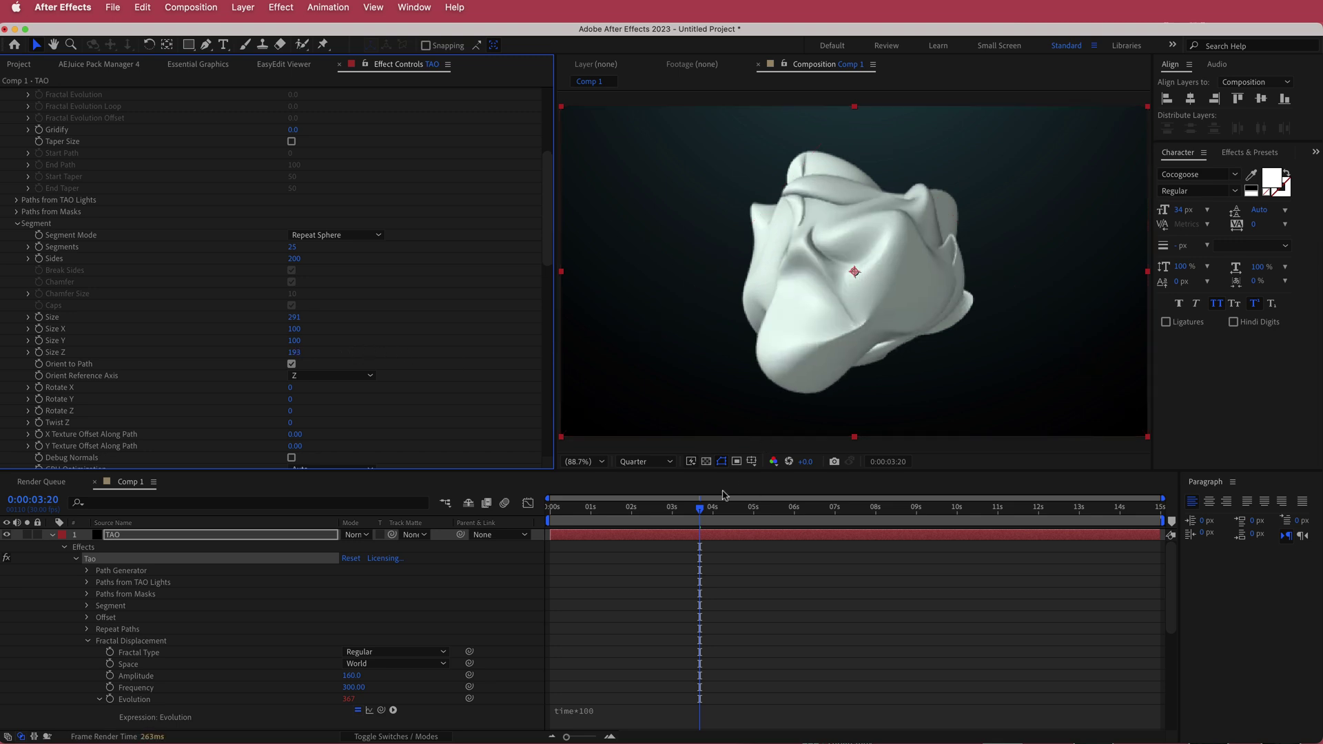
left_click_drag(377, 353, 342, 335)
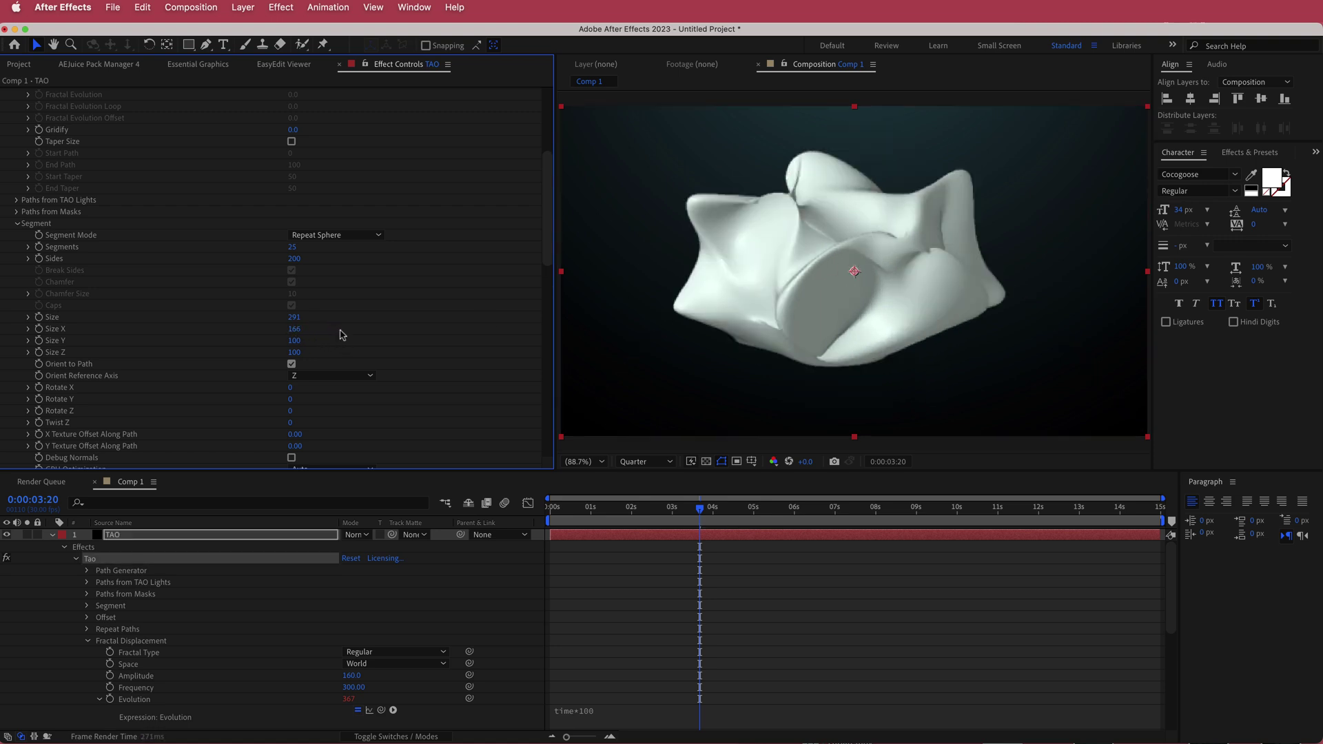
key("cmd+z")
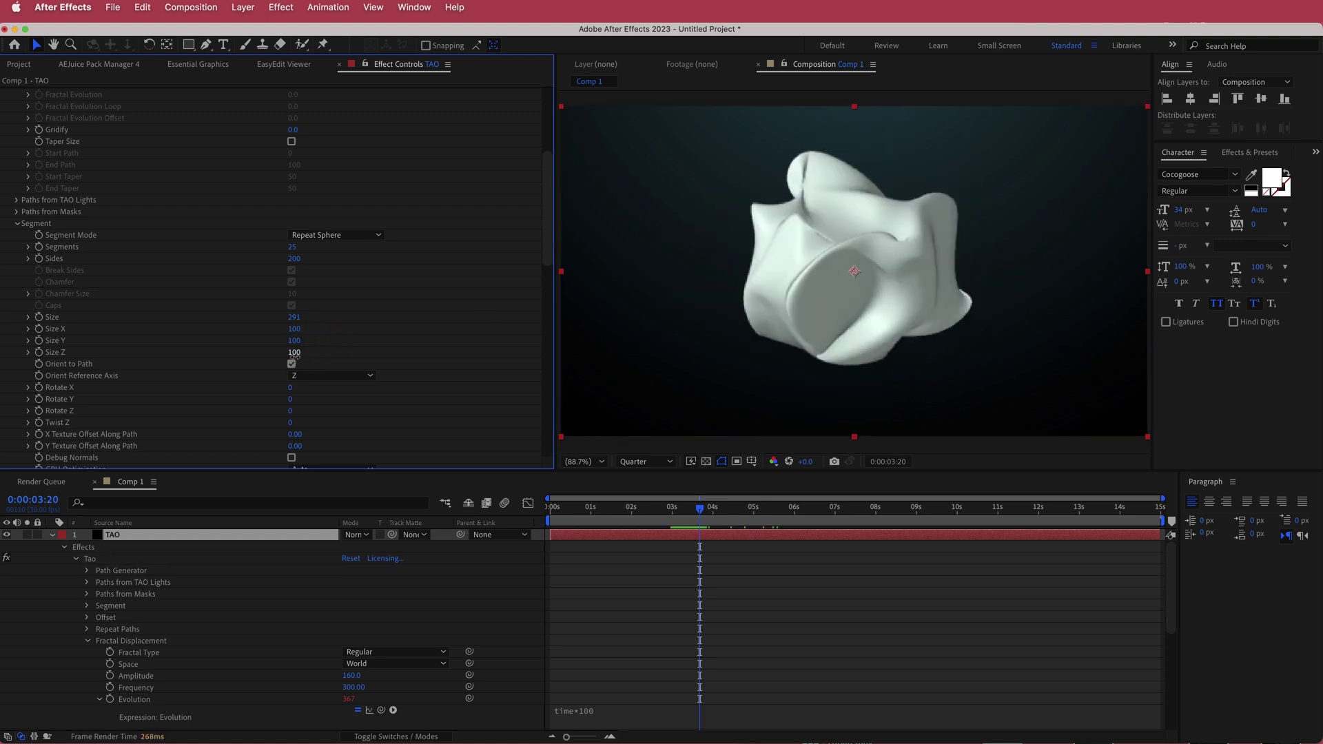
left_click_drag(294, 354, 351, 356)
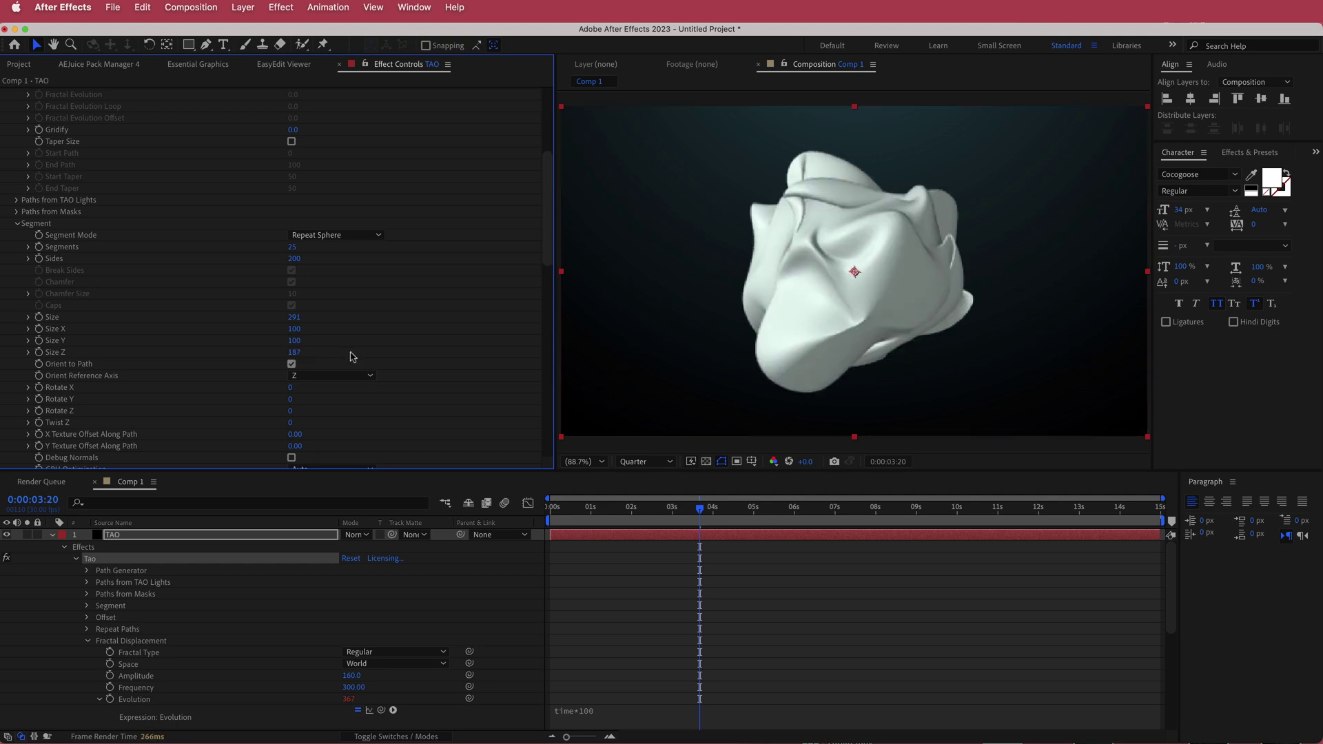
key("cmd+z")
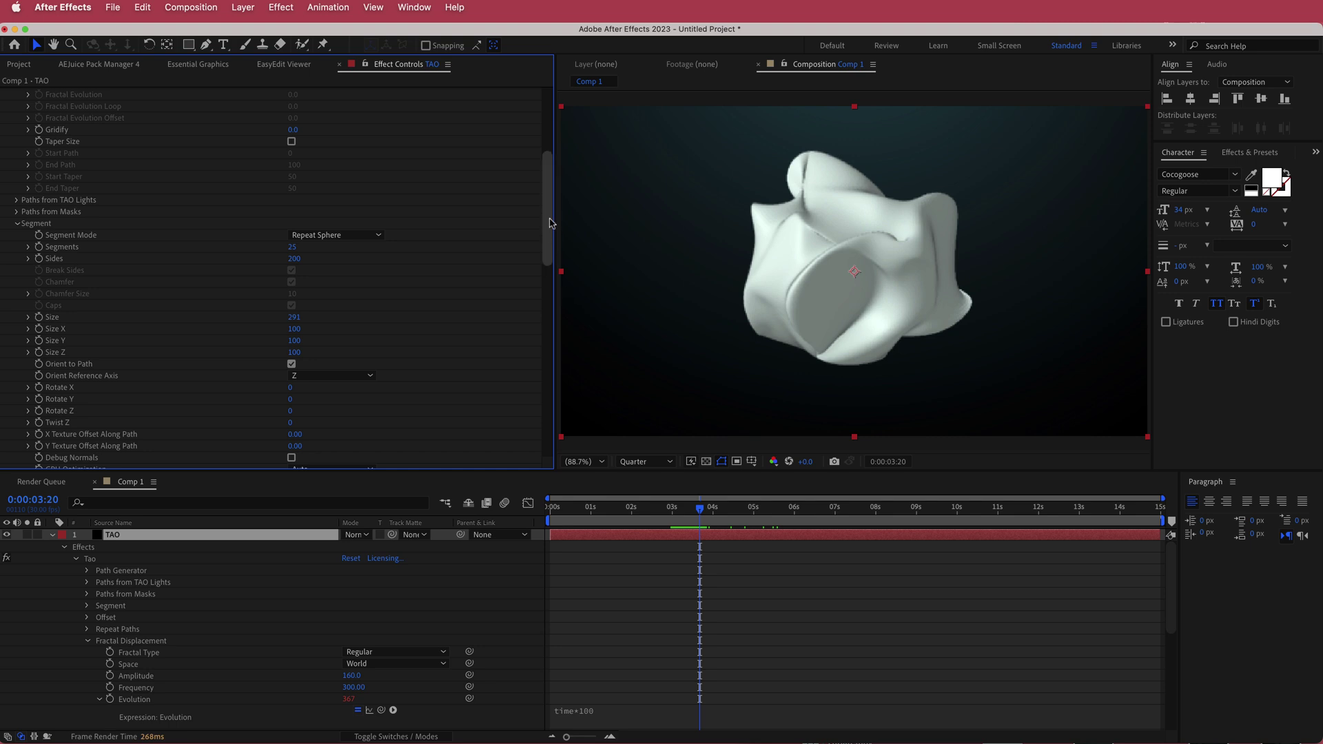
left_click_drag(551, 224, 550, 435)
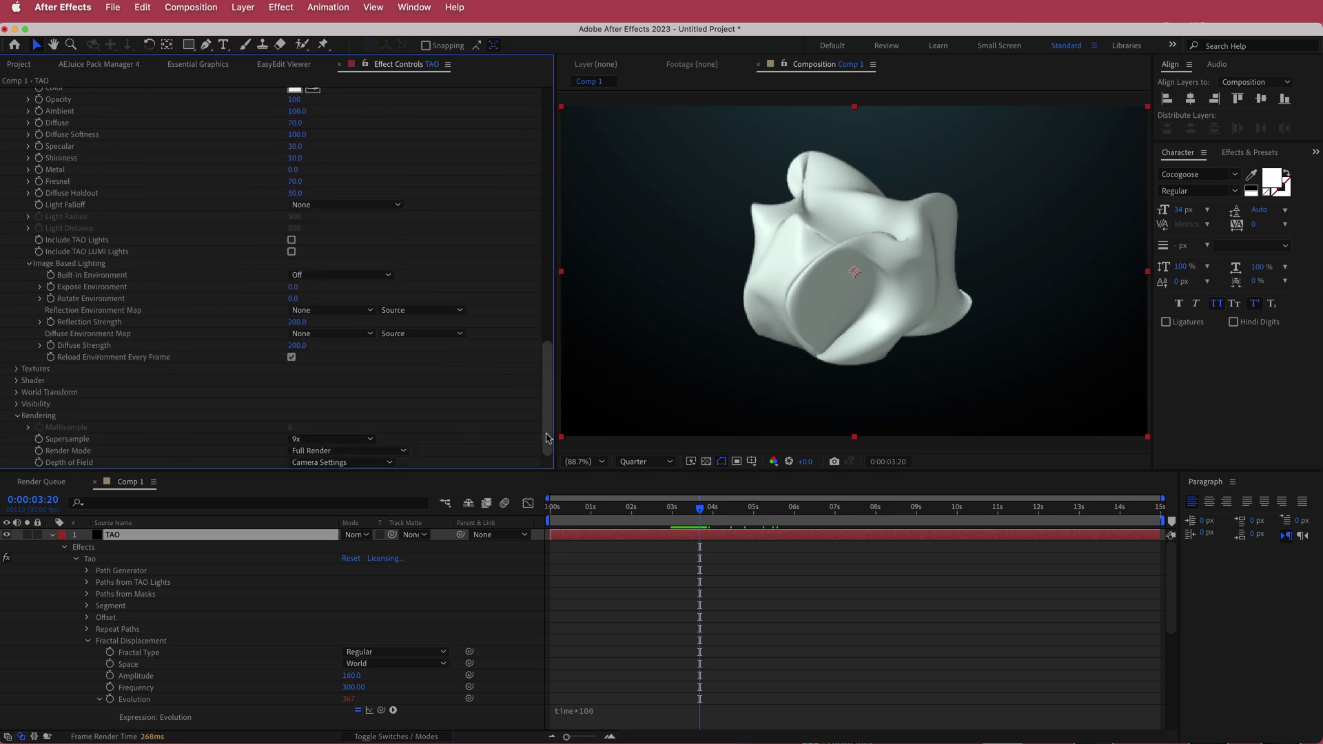
Collapse the TAO layer's properties and bring up the timeline's new-layer menu.
left_click(52, 536)
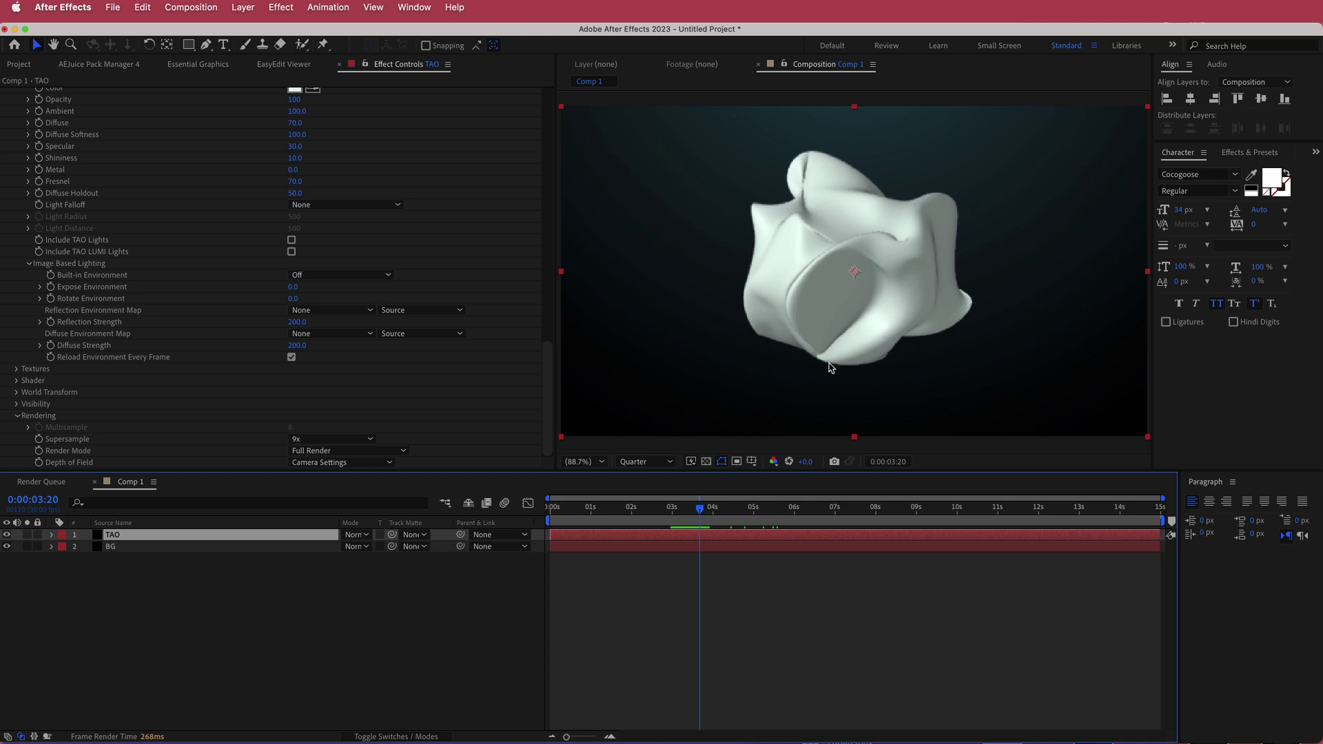
right_click(441, 537)
Add an adjustment layer with a Glow effect and preview at Full resolution.
mouse_move(496, 550)
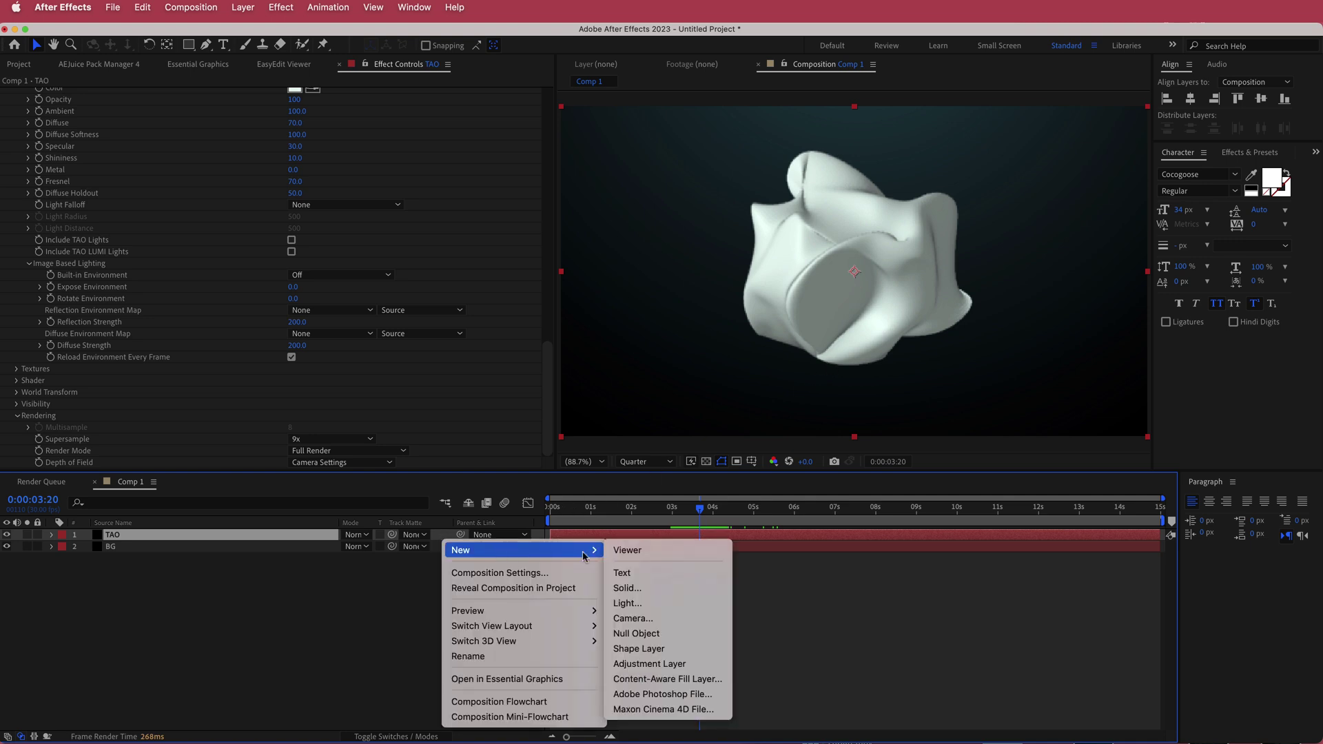
left_click(693, 665)
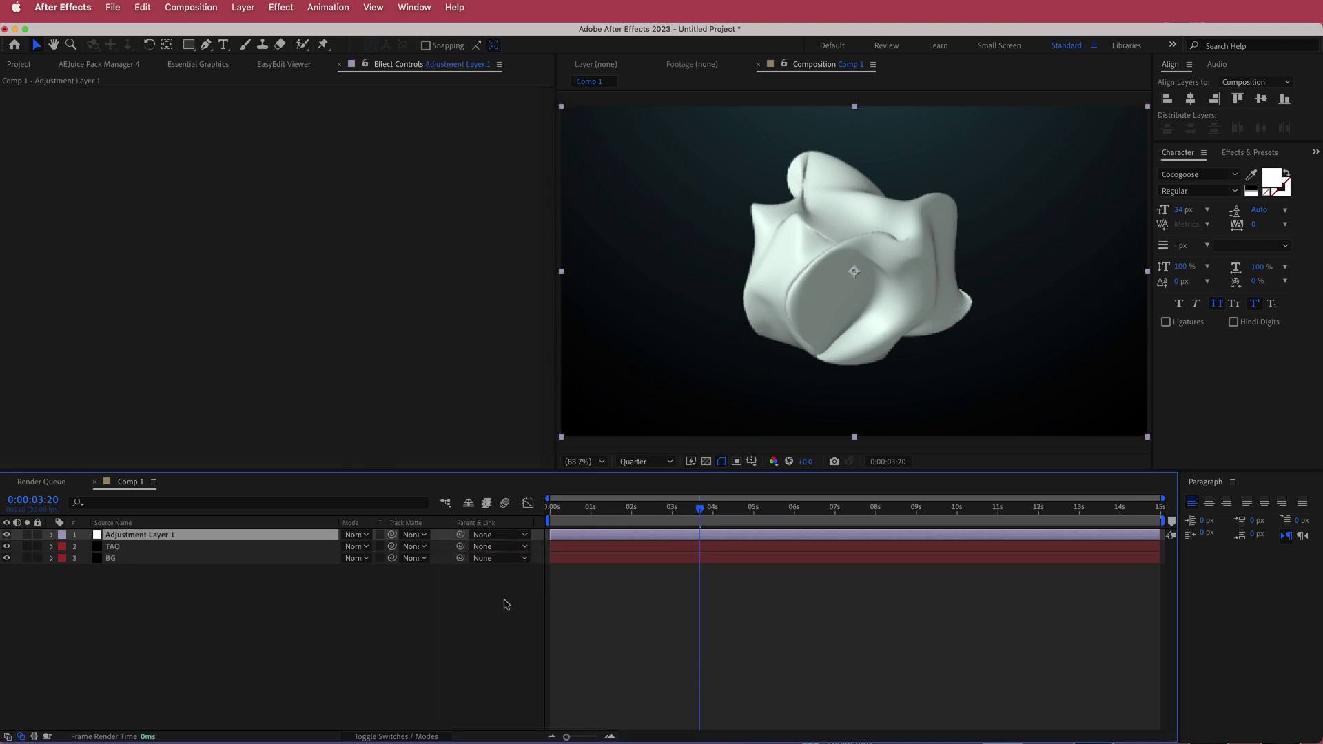
key("ctrl+space")
type("glo")
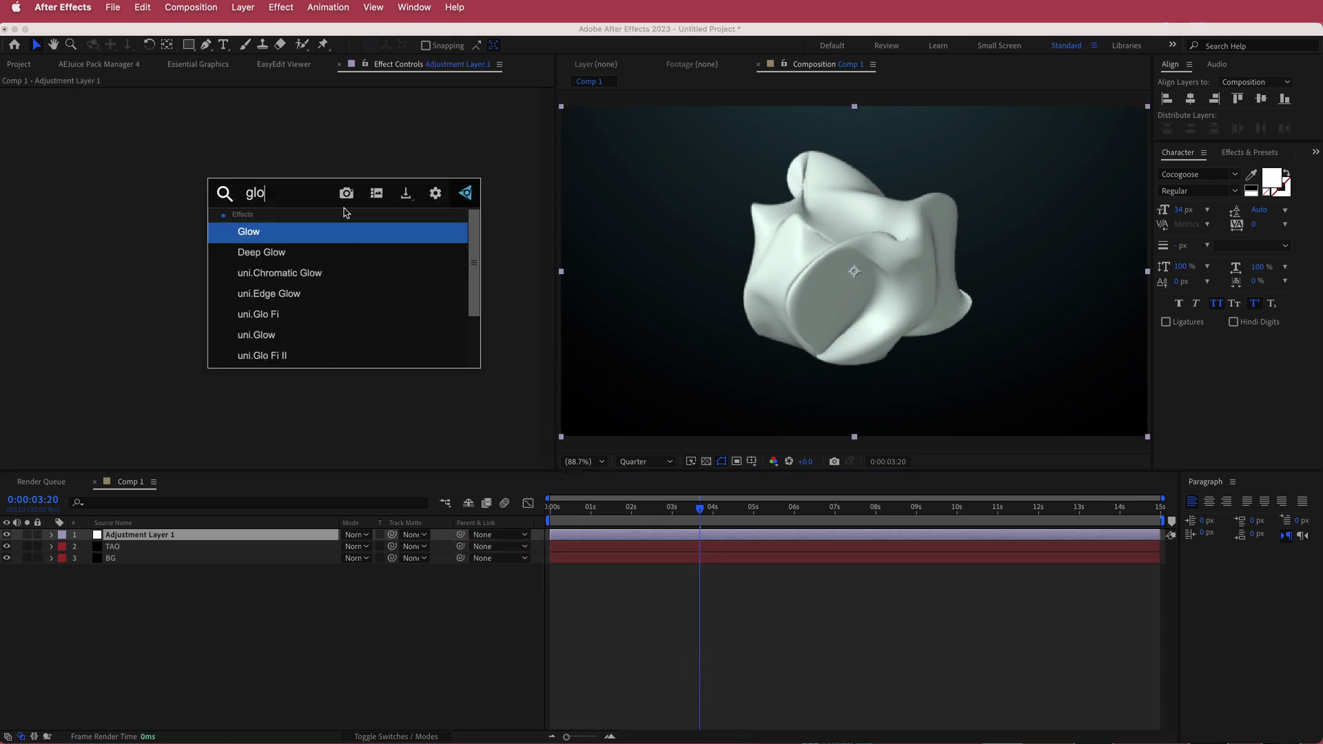
key("Return")
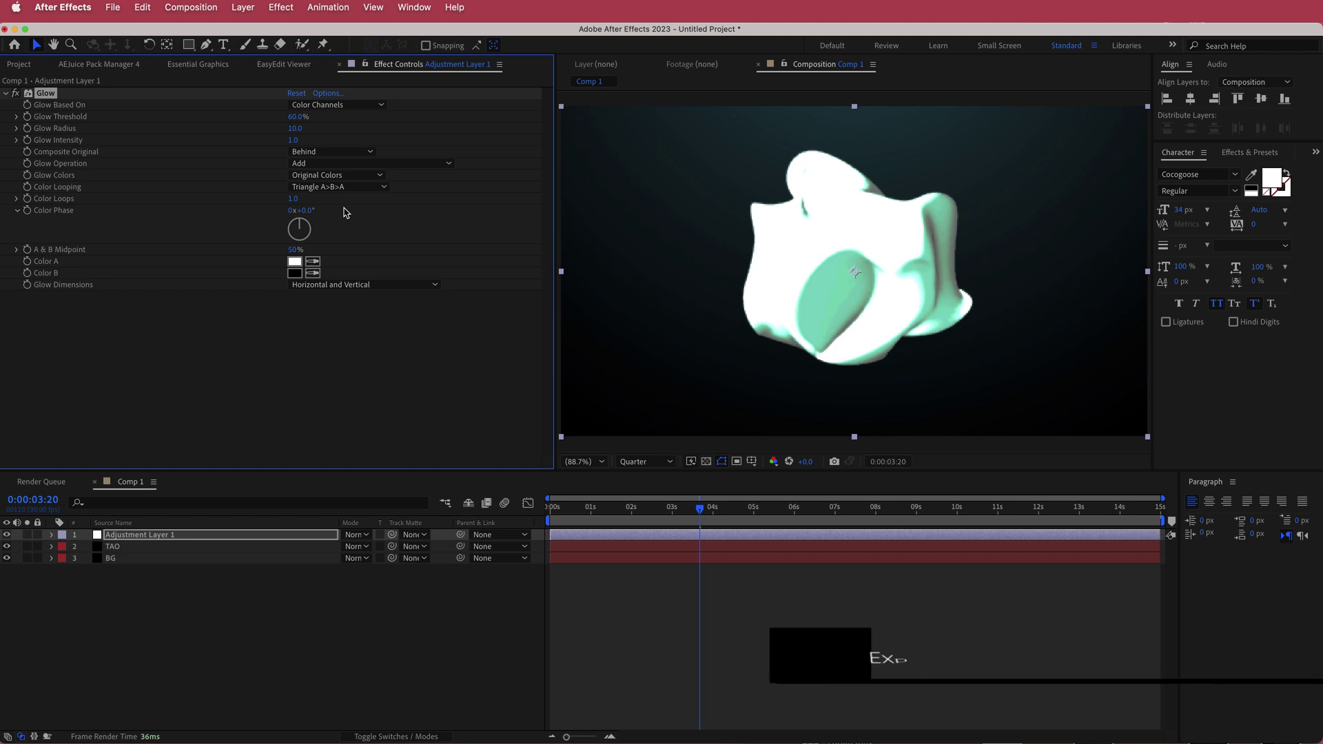
left_click(645, 462)
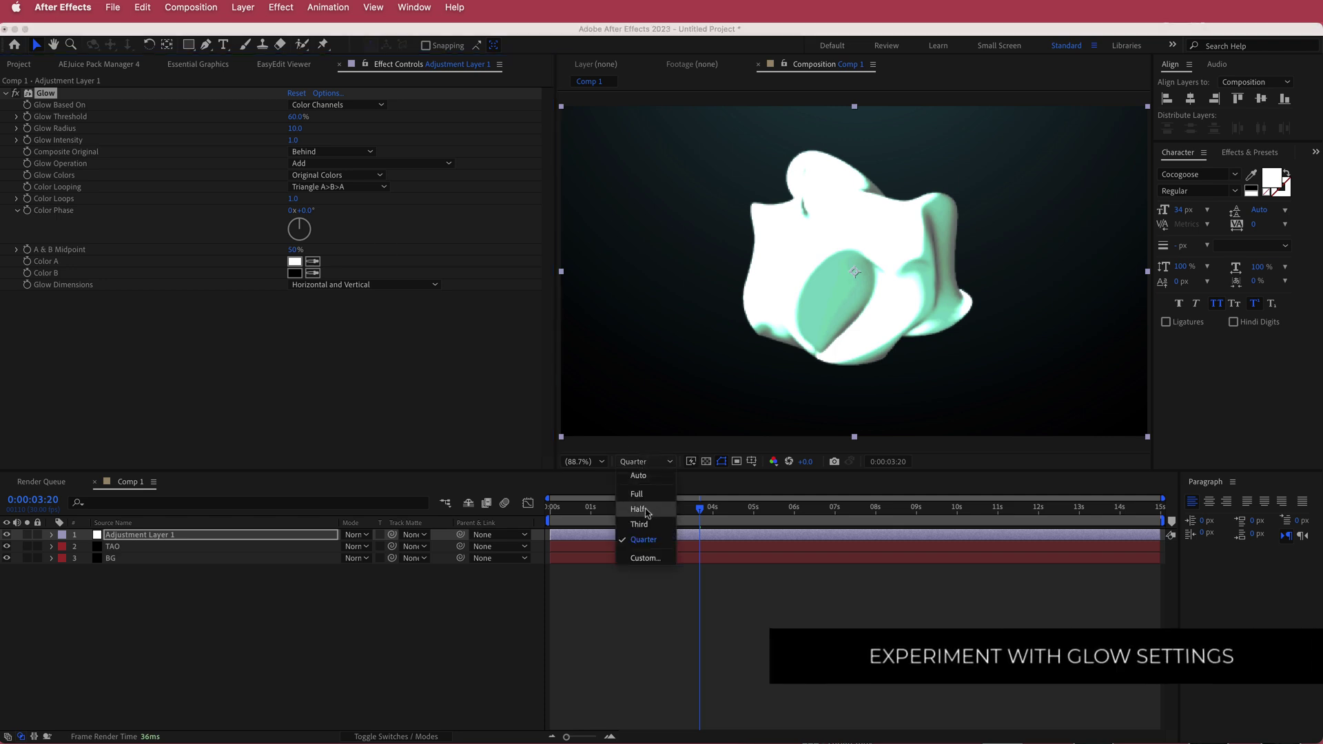
left_click(638, 494)
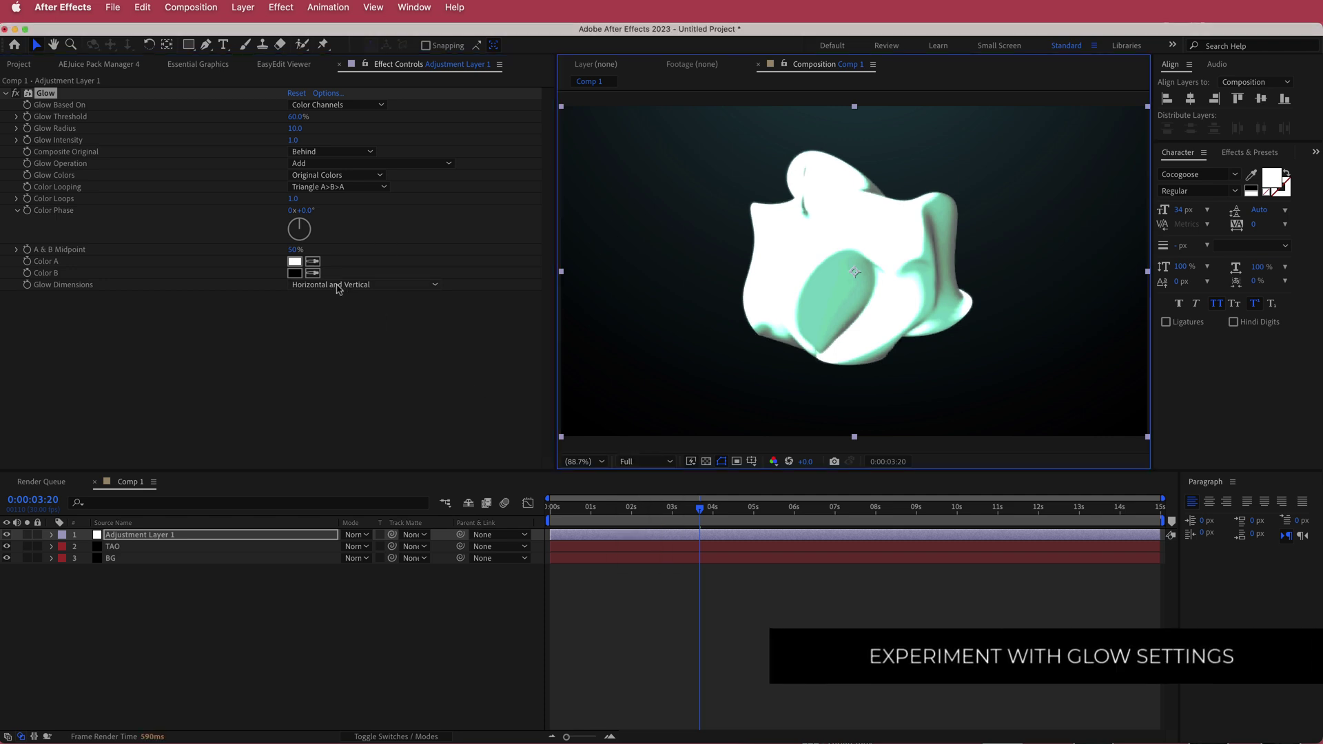
Set the Glow to Threshold 90%, Radius 140 and Intensity 0.6.
left_click(295, 117)
type("90")
key("Return")
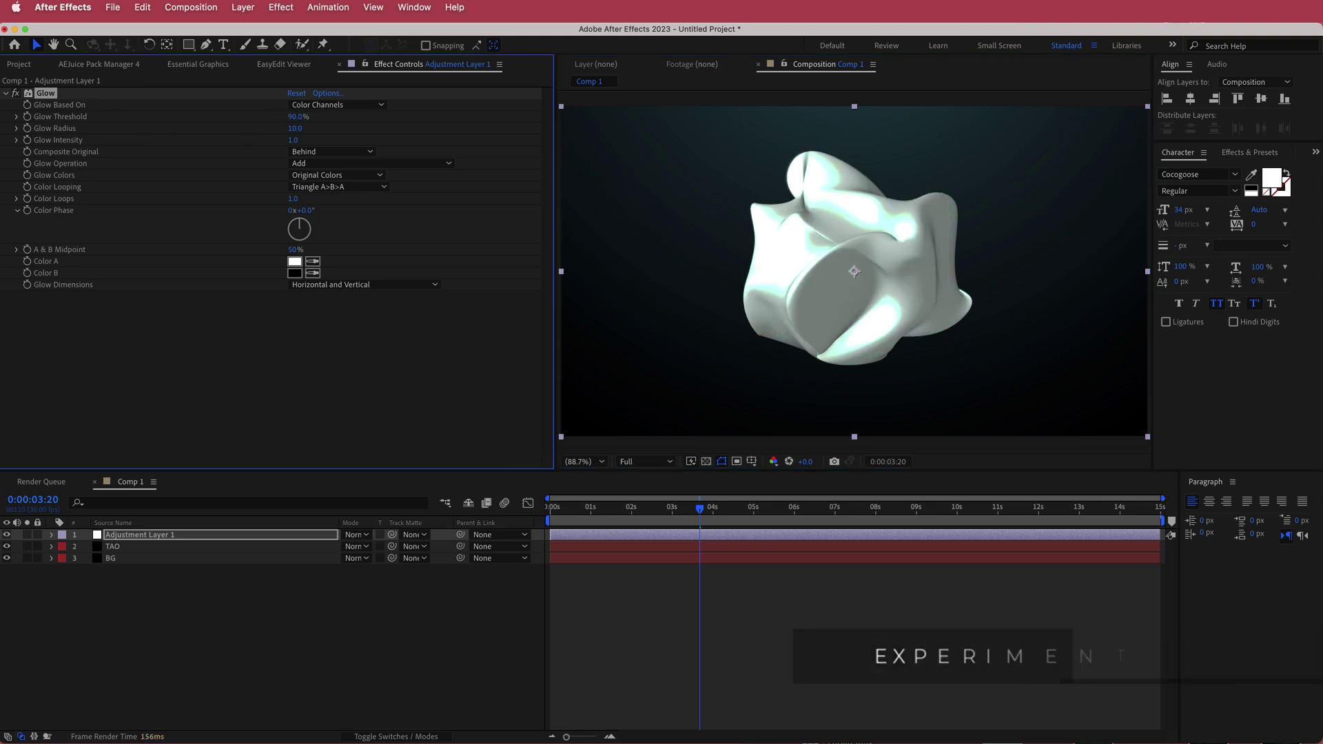
left_click(295, 129)
type("140")
key("Return")
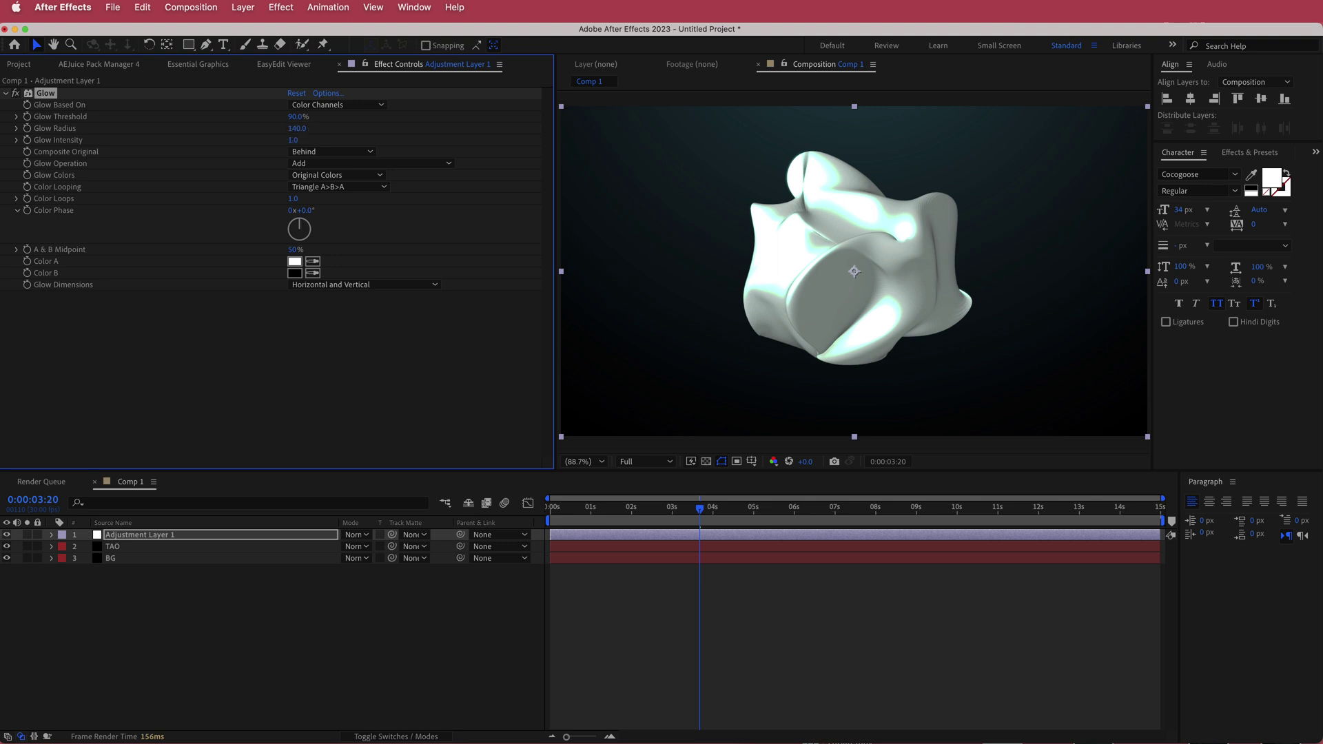
left_click(294, 140)
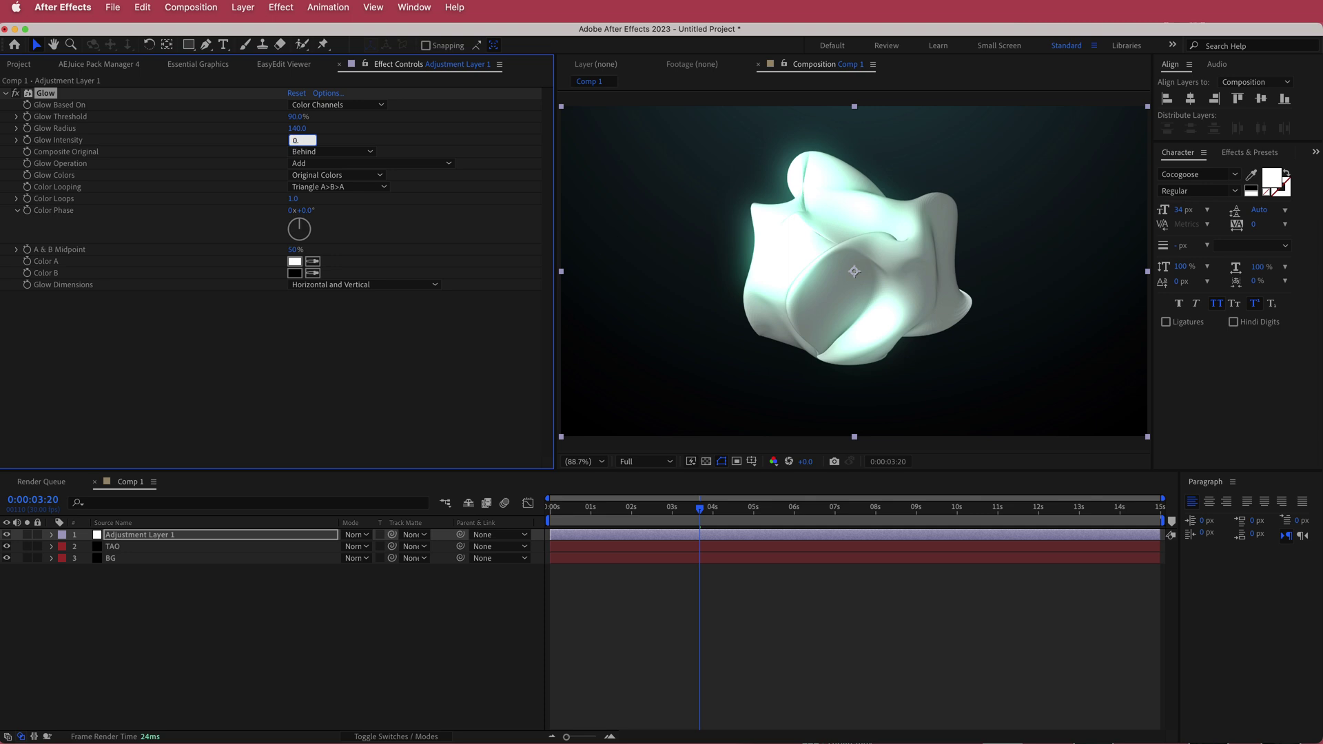
type("0.6")
key("Return")
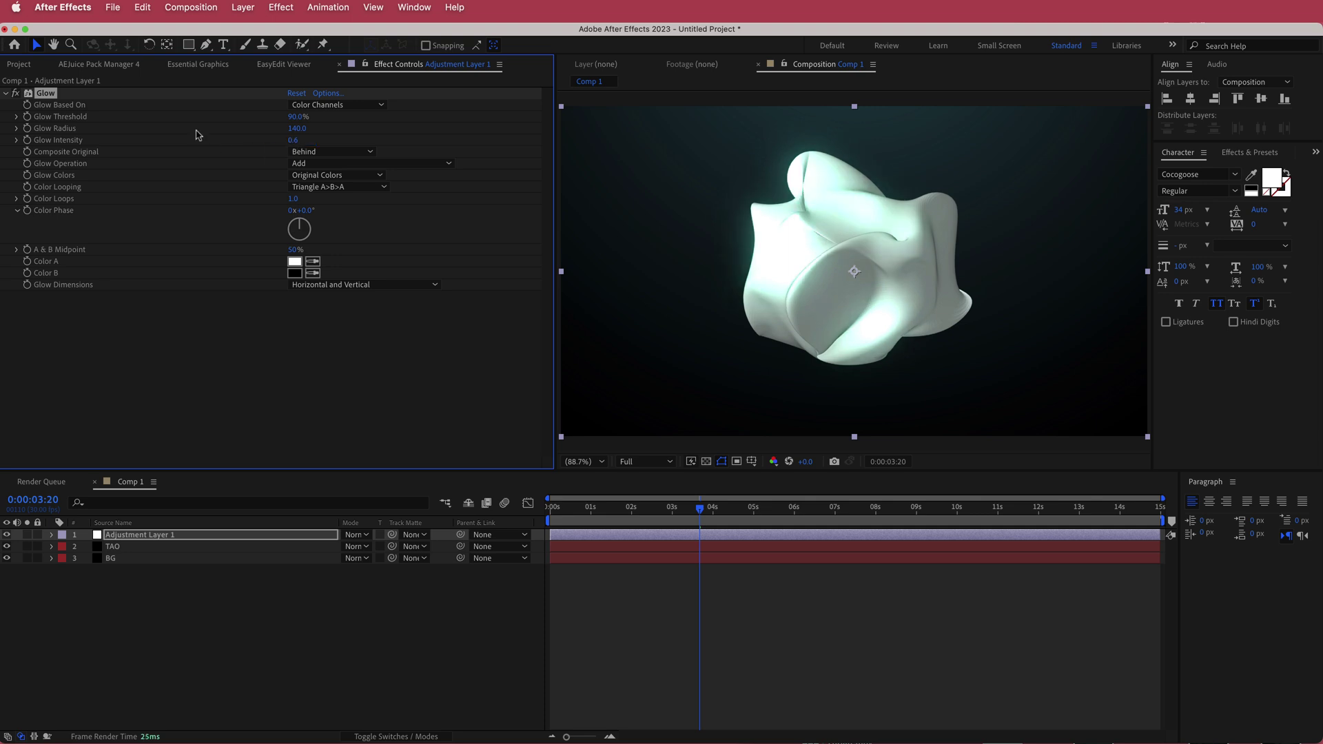
Duplicate the Glow and give Glow 2 Threshold 60%, Radius 5 and Intensity 0.2.
key("super+d")
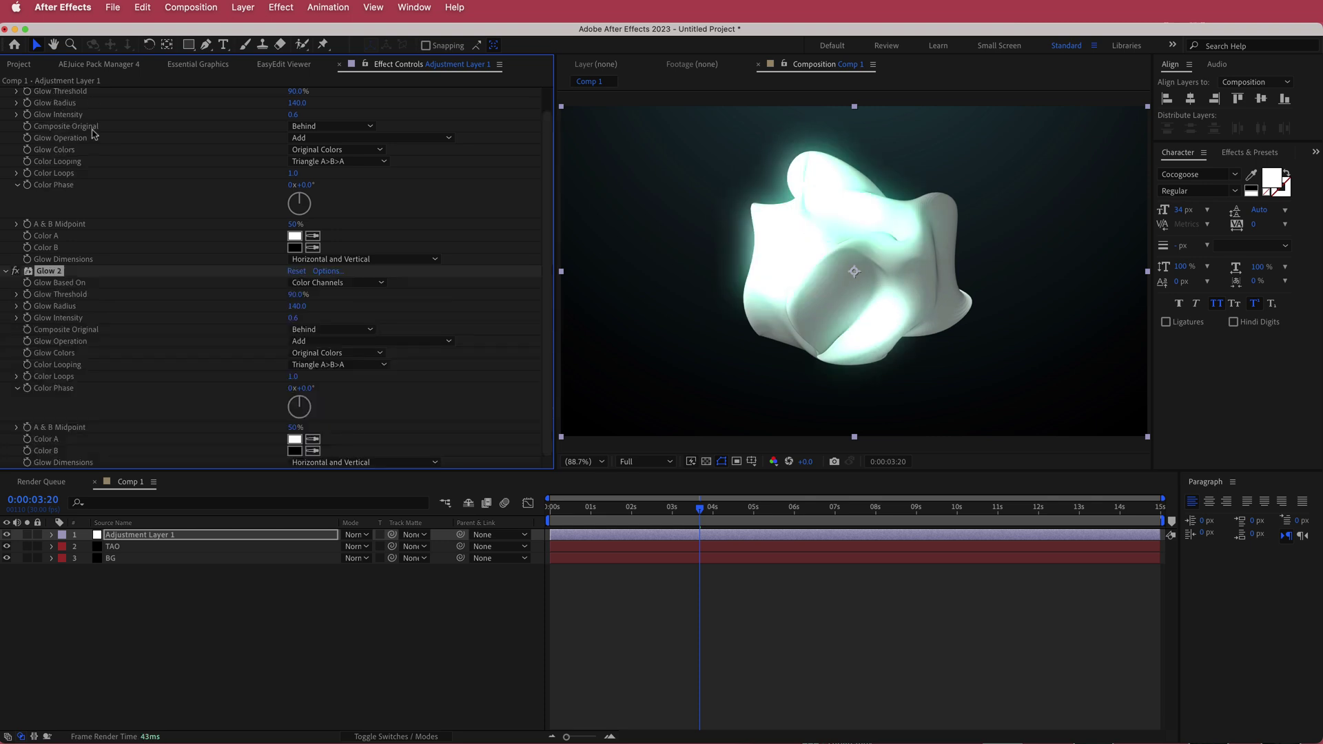
left_click(296, 295)
key("Return")
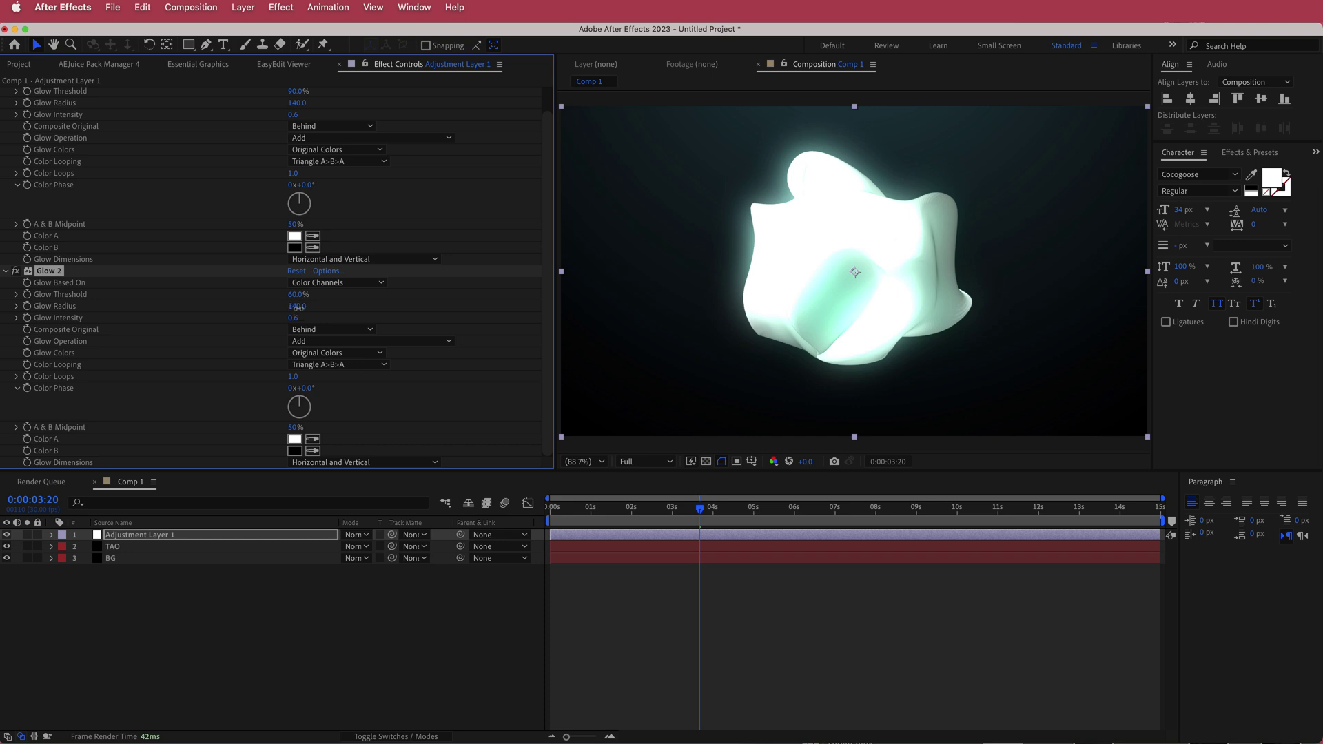
left_click(298, 308)
type("5")
key("Return")
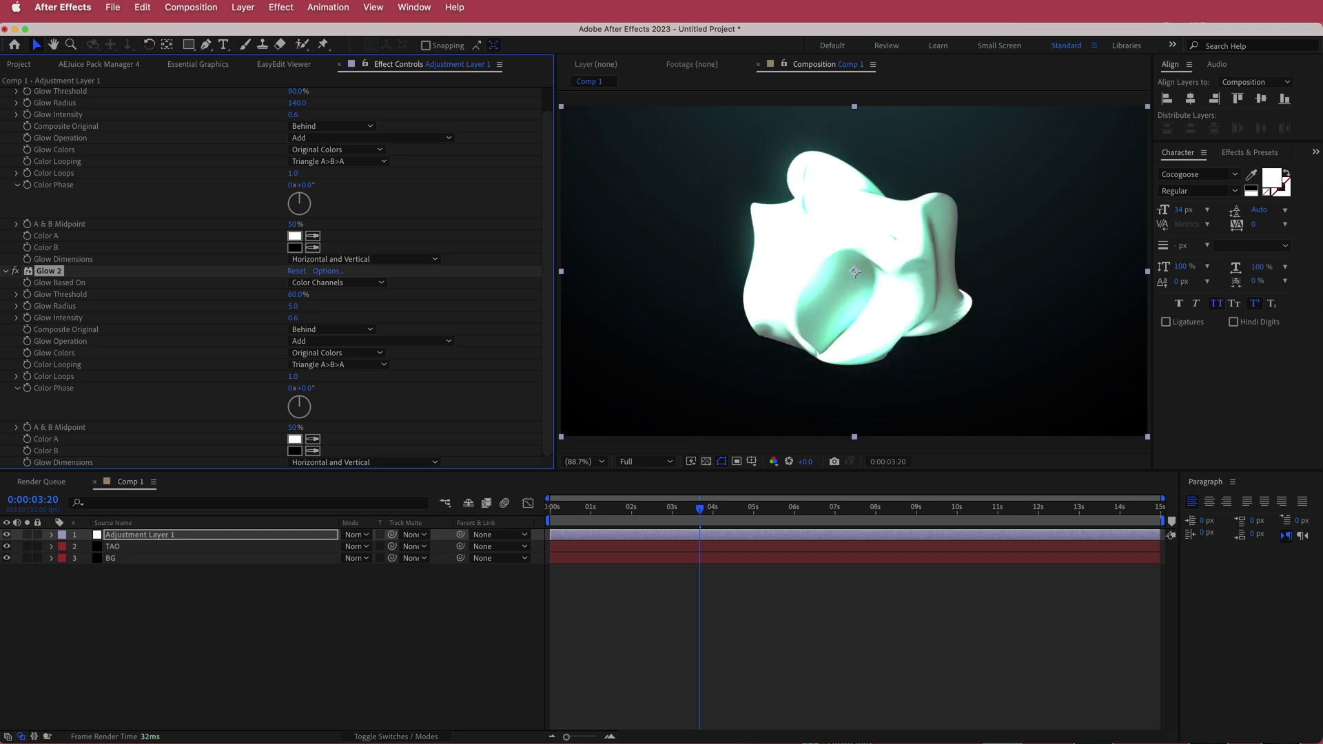
left_click(292, 318)
type("0")
key("Return")
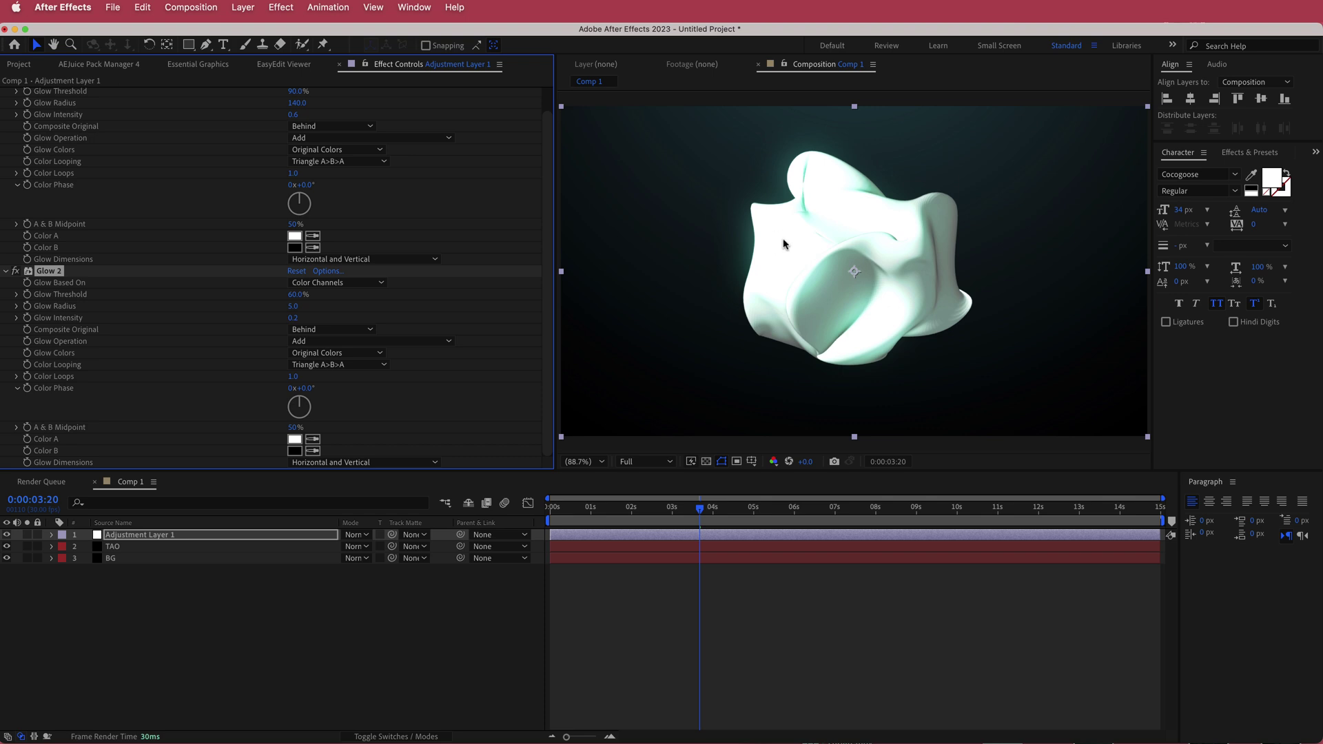
Add a second adjustment layer and apply the Curves effect to it.
right_click(445, 541)
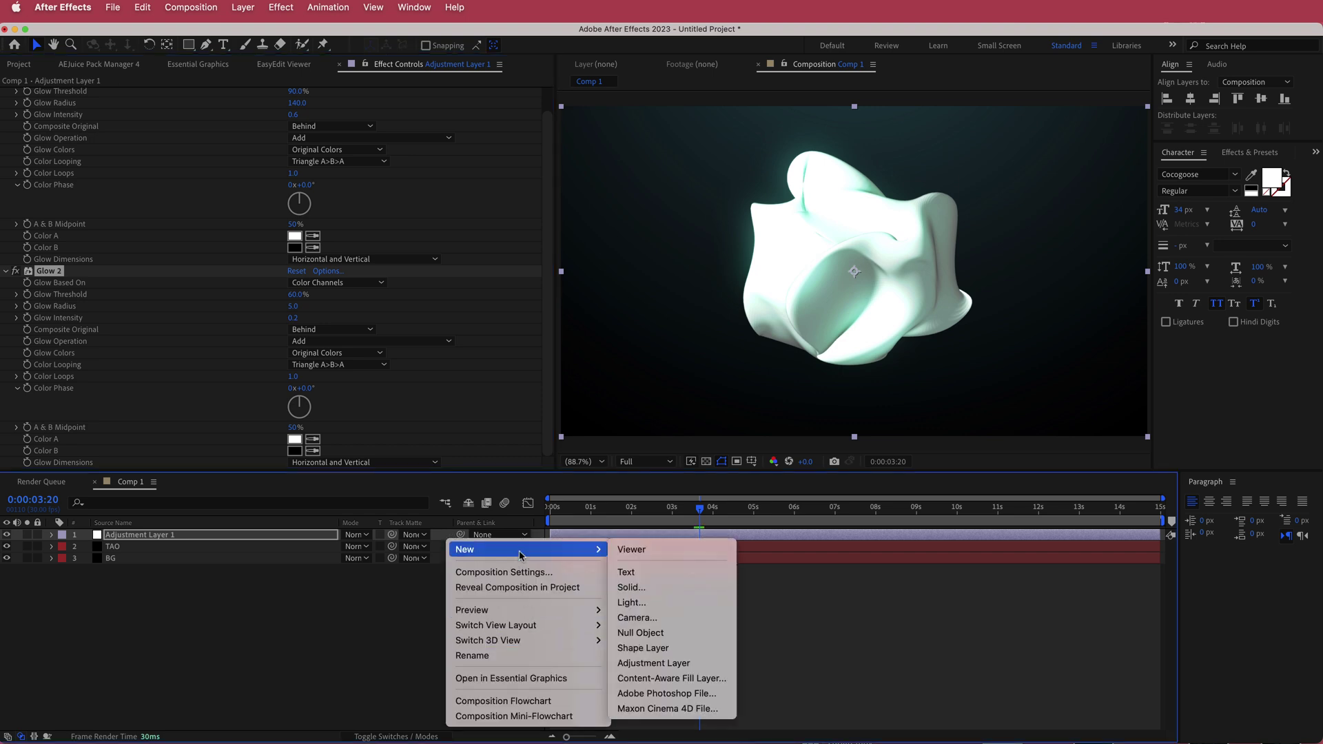
mouse_move(592, 549)
left_click(662, 663)
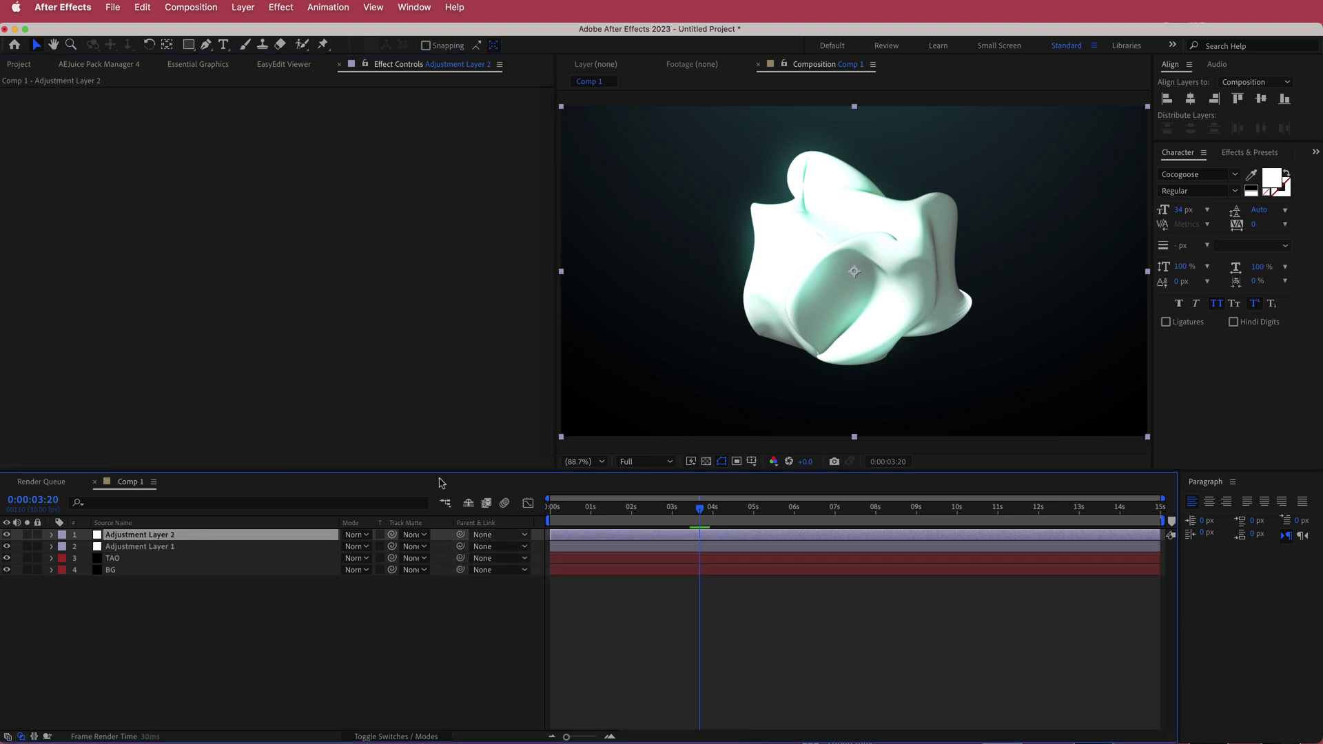
key("ctrl+space")
type("curv")
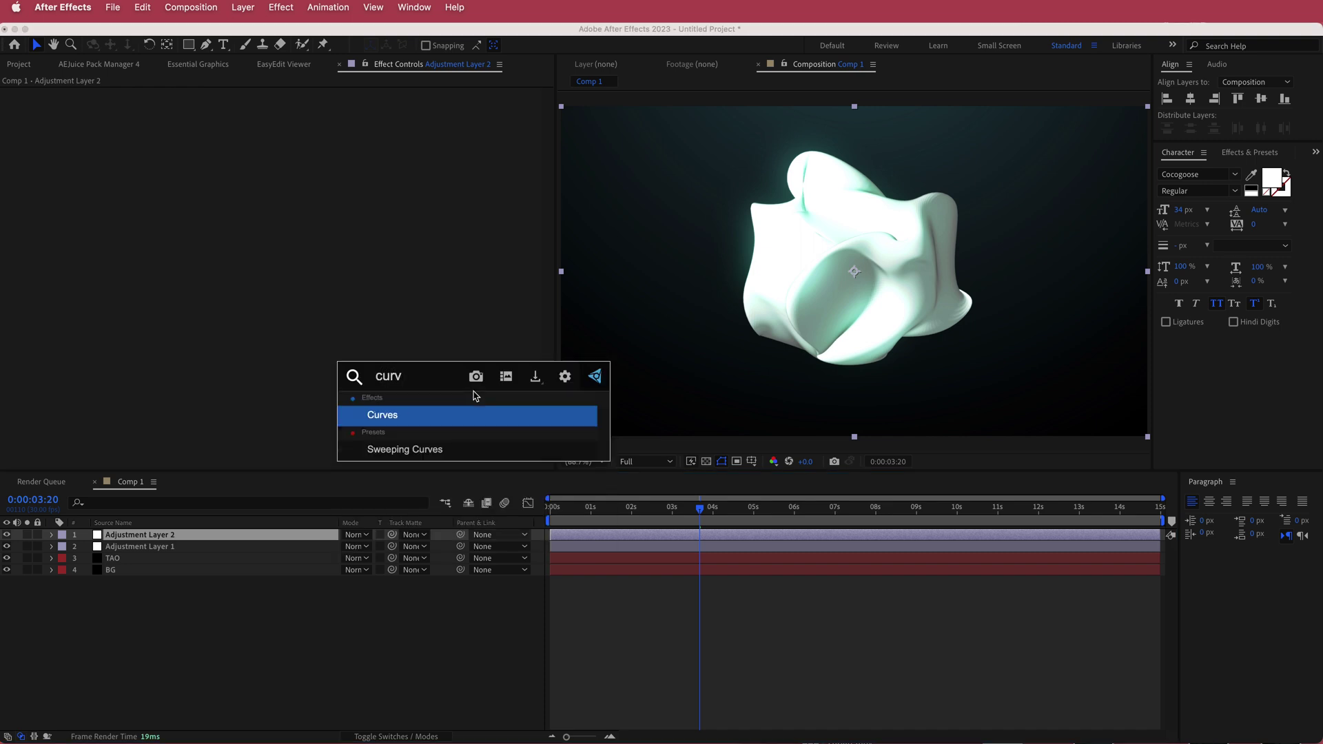
key("Return")
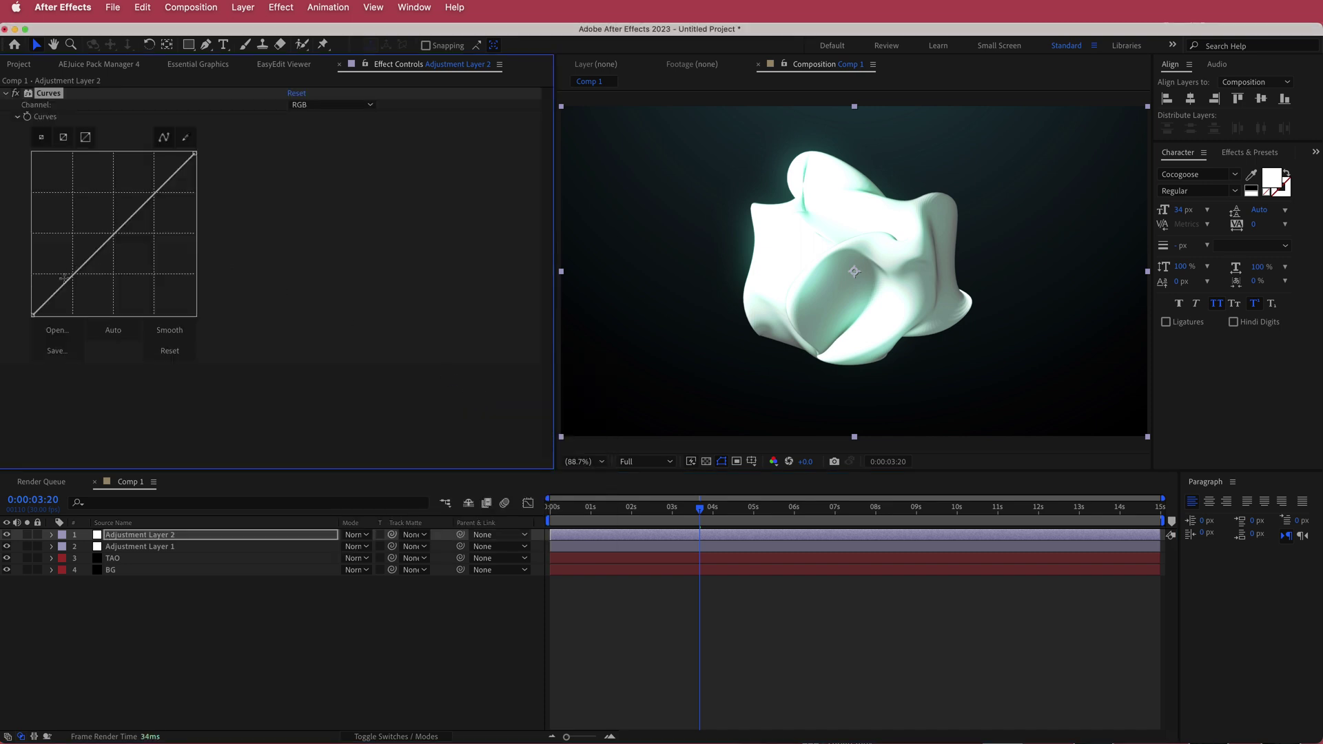
Bend the RGB curve into a gentle S, darkening shadows and brightening highlights.
left_click_drag(73, 275, 81, 282)
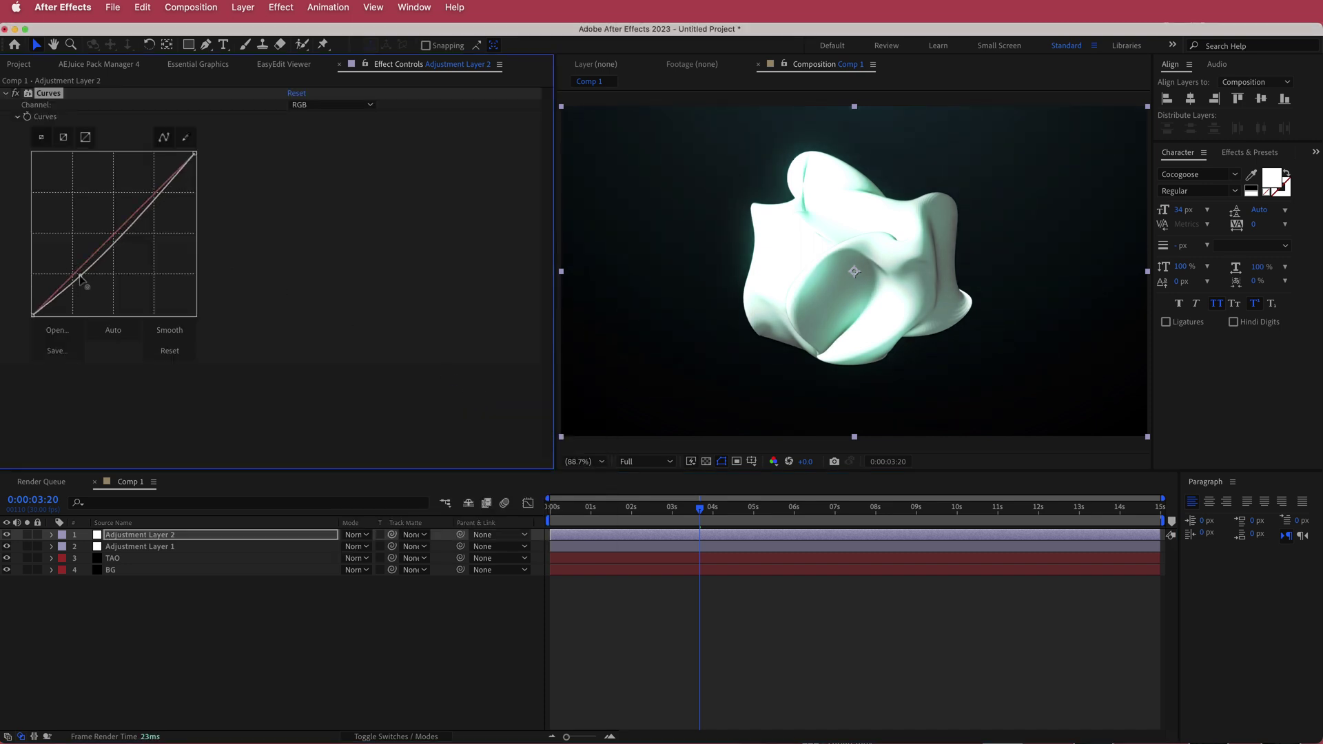
left_click(80, 276)
left_click_drag(157, 197, 147, 191)
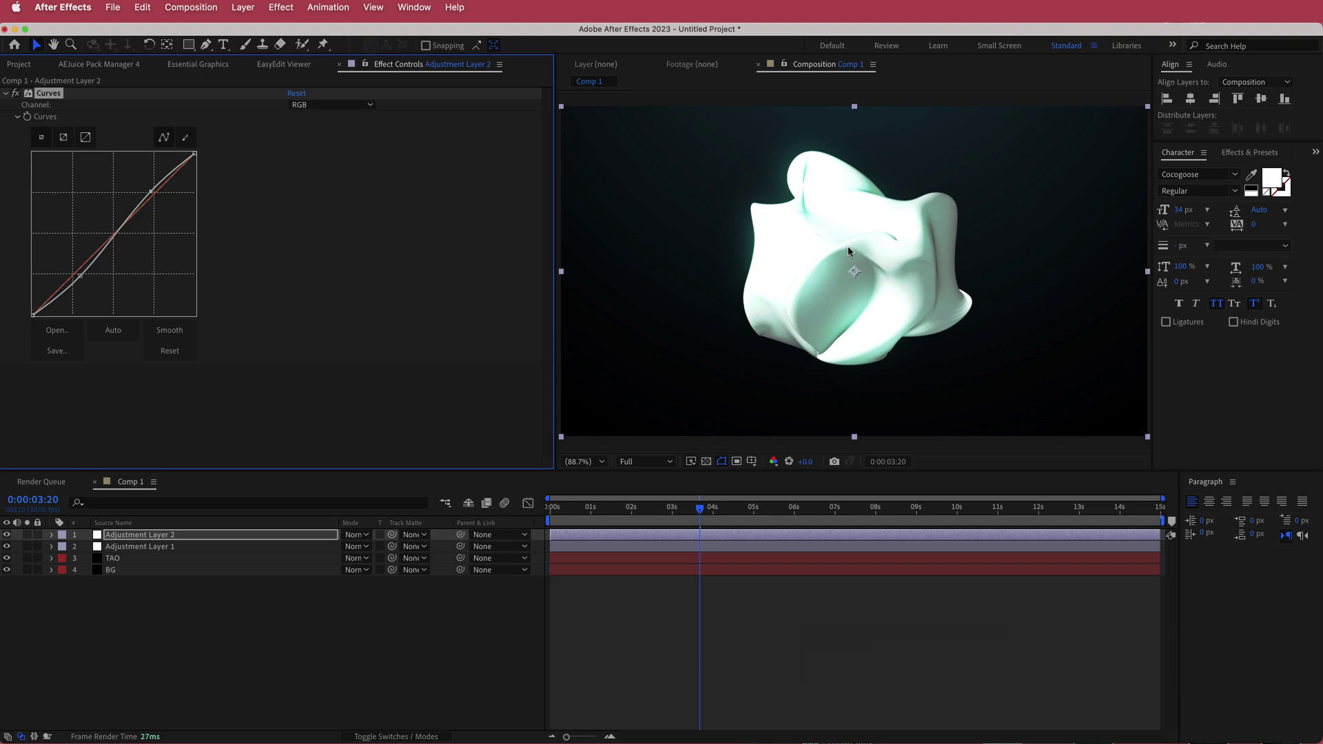
Add Adjustment Layer 3 with a Noise effect at a low Amount of Noise.
right_click(443, 541)
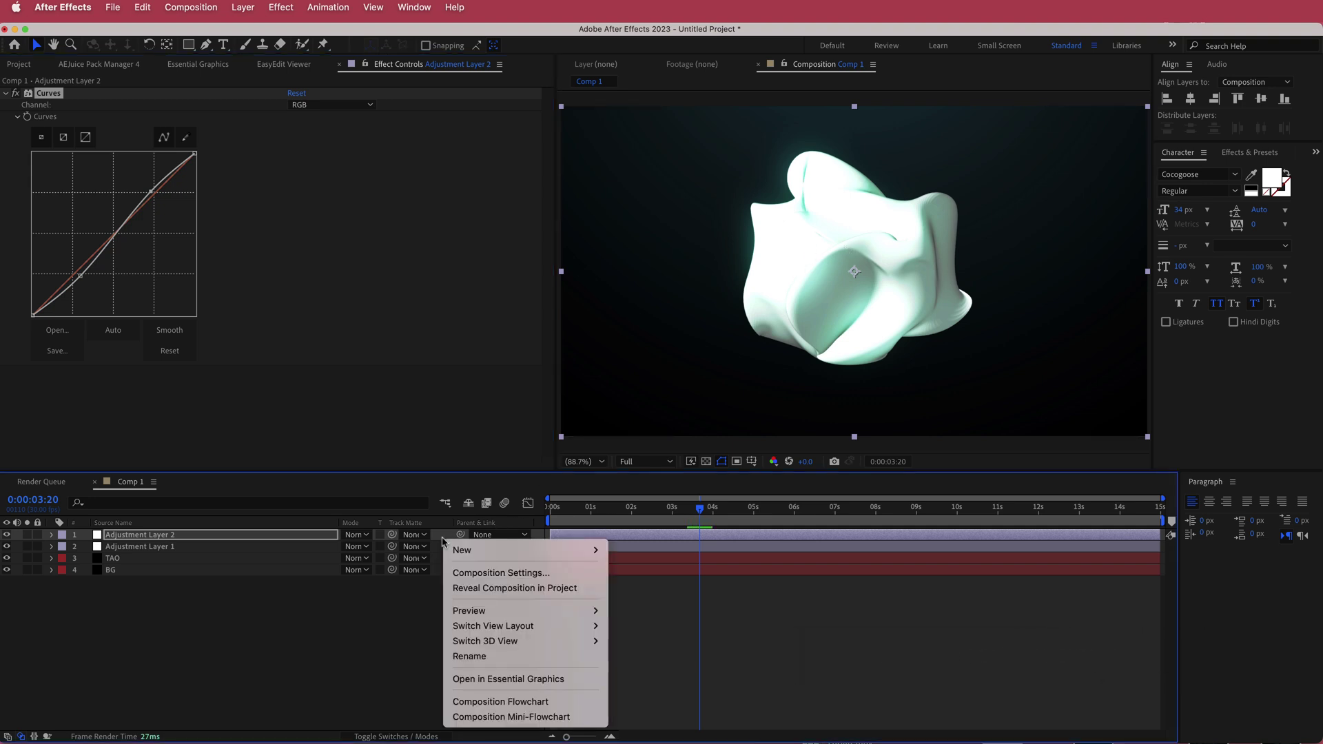
mouse_move(475, 547)
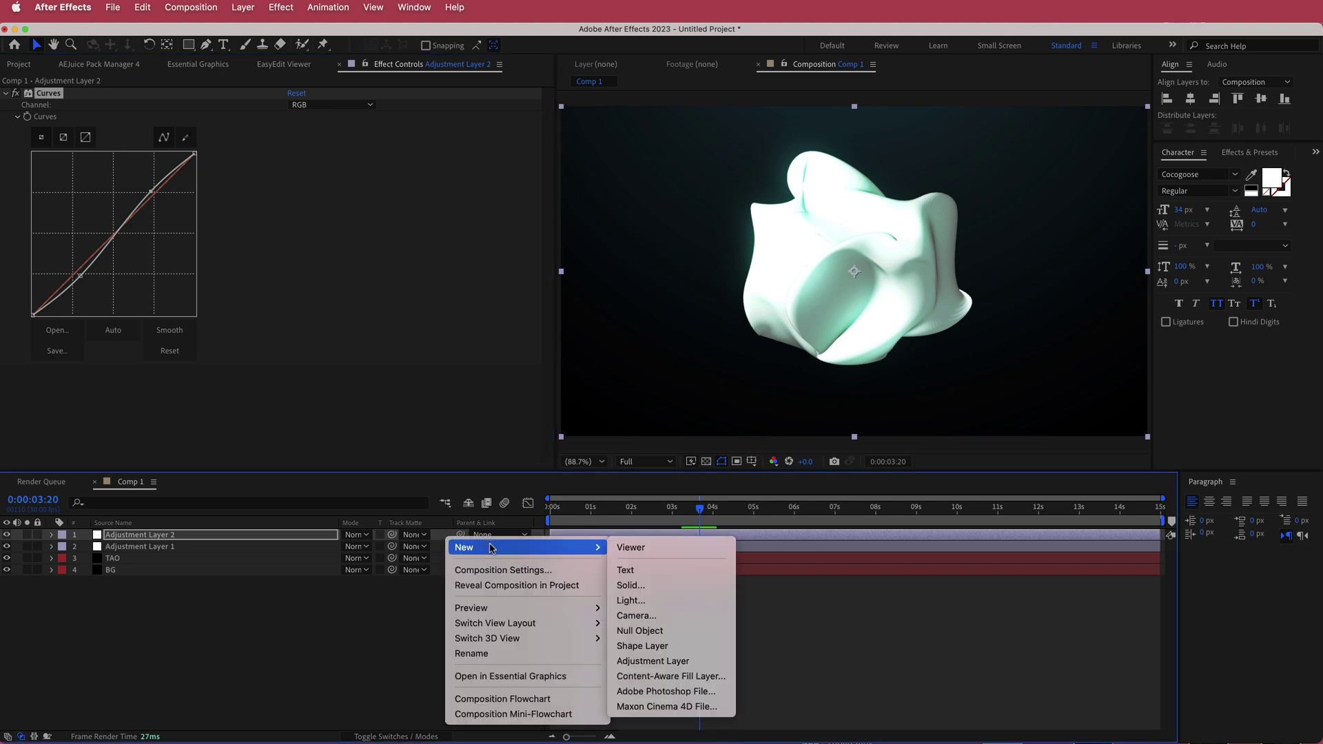
left_click(687, 662)
key("ctrl+space")
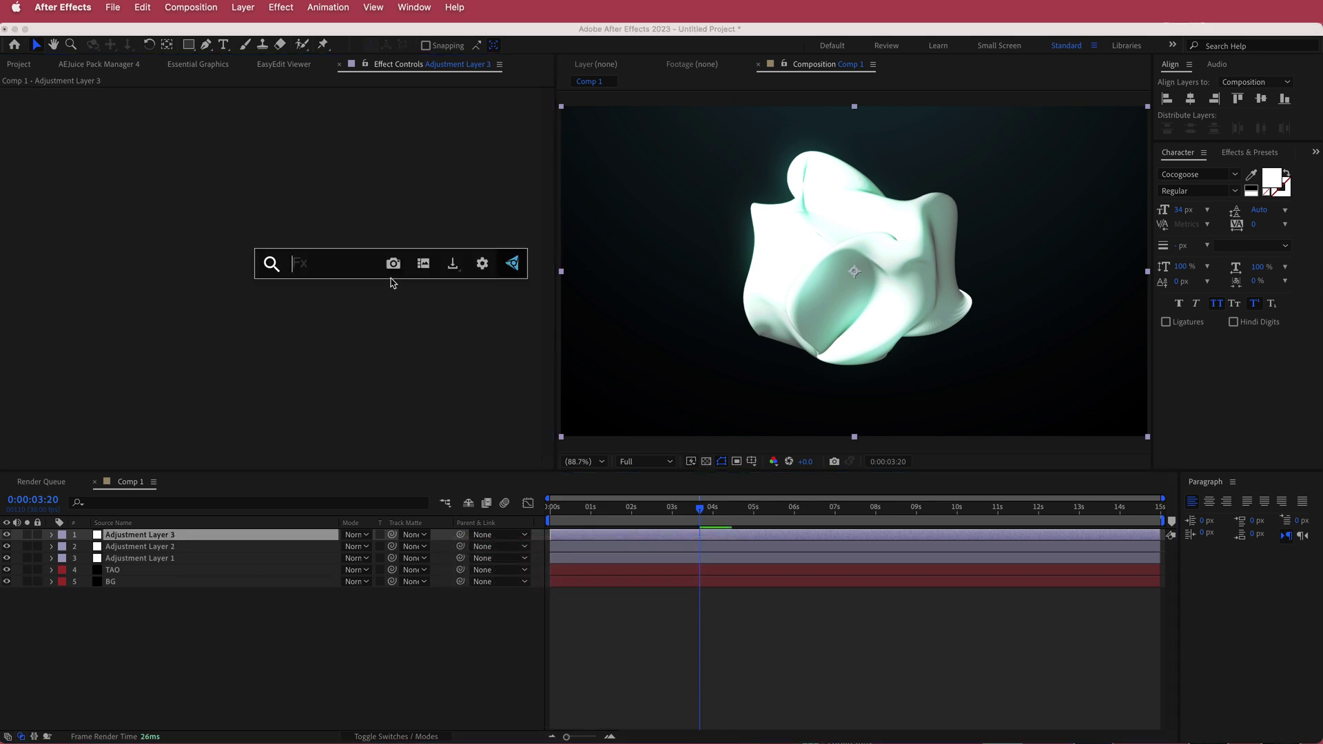
type("nois")
left_click(331, 363)
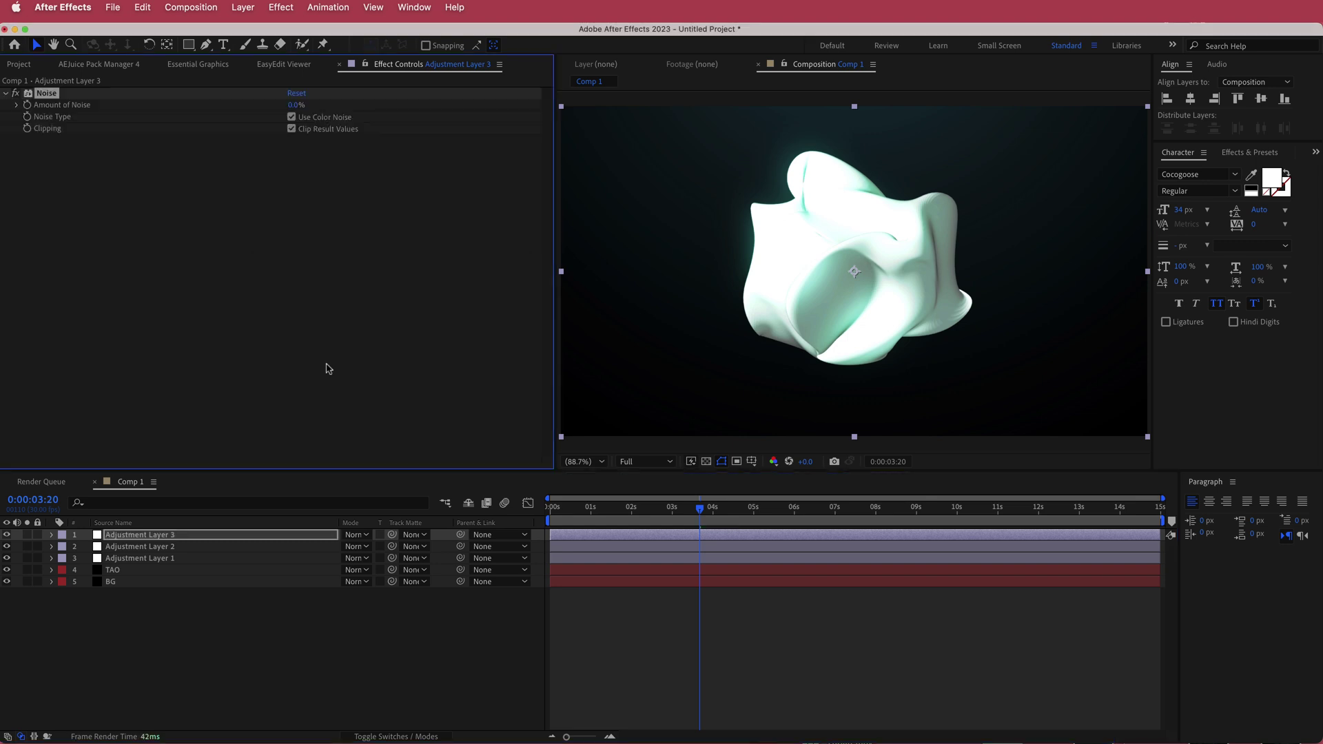
left_click(293, 105)
key("Return")
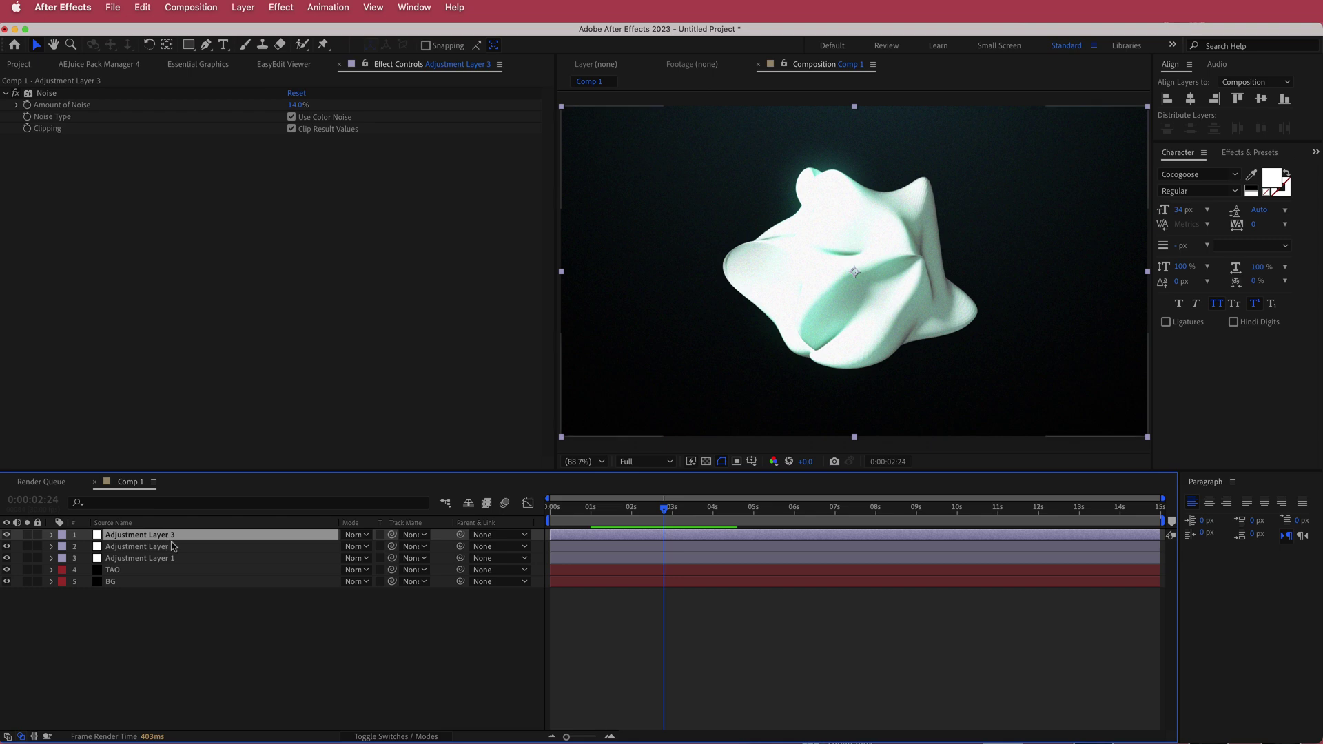
Select the TAO layer and raise Fractal Displacement's Smoothen Normals from 10 to 14.
left_click(123, 574)
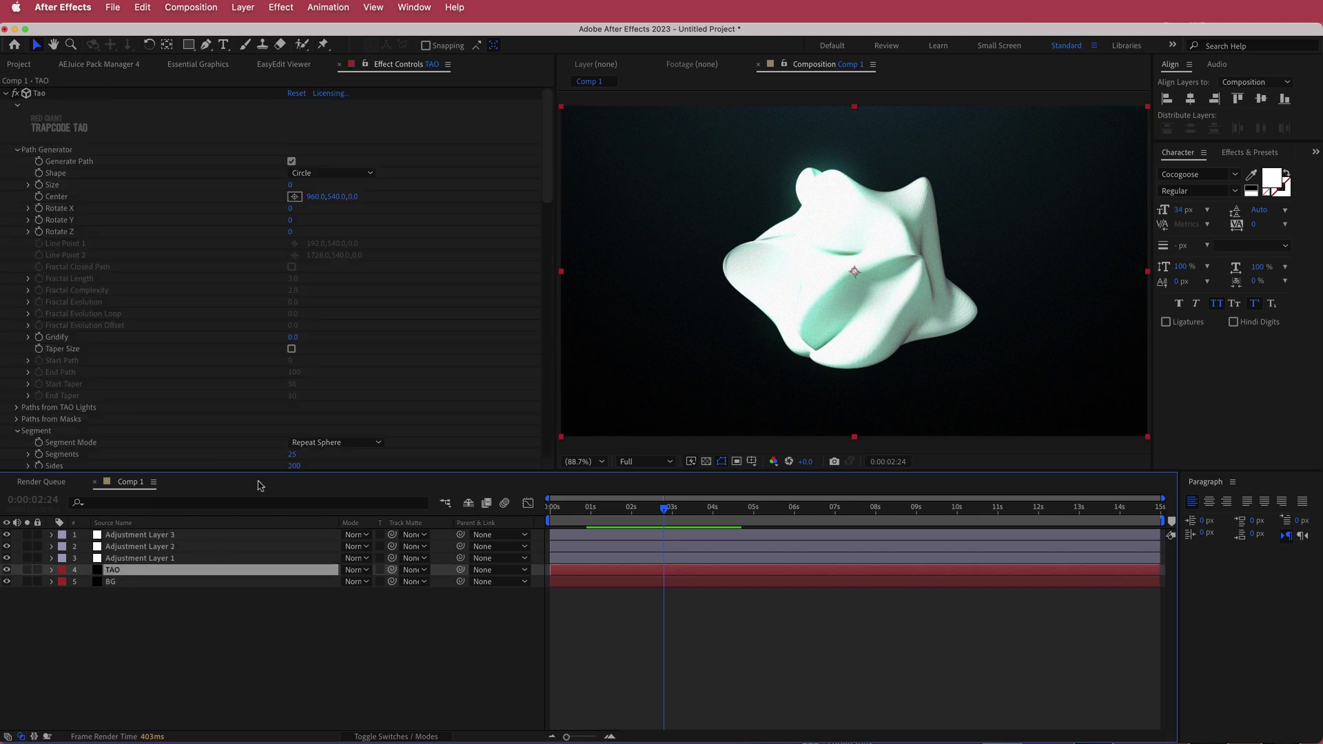
scroll(435, 318, "down", 10)
scroll(437, 317, "down", 6)
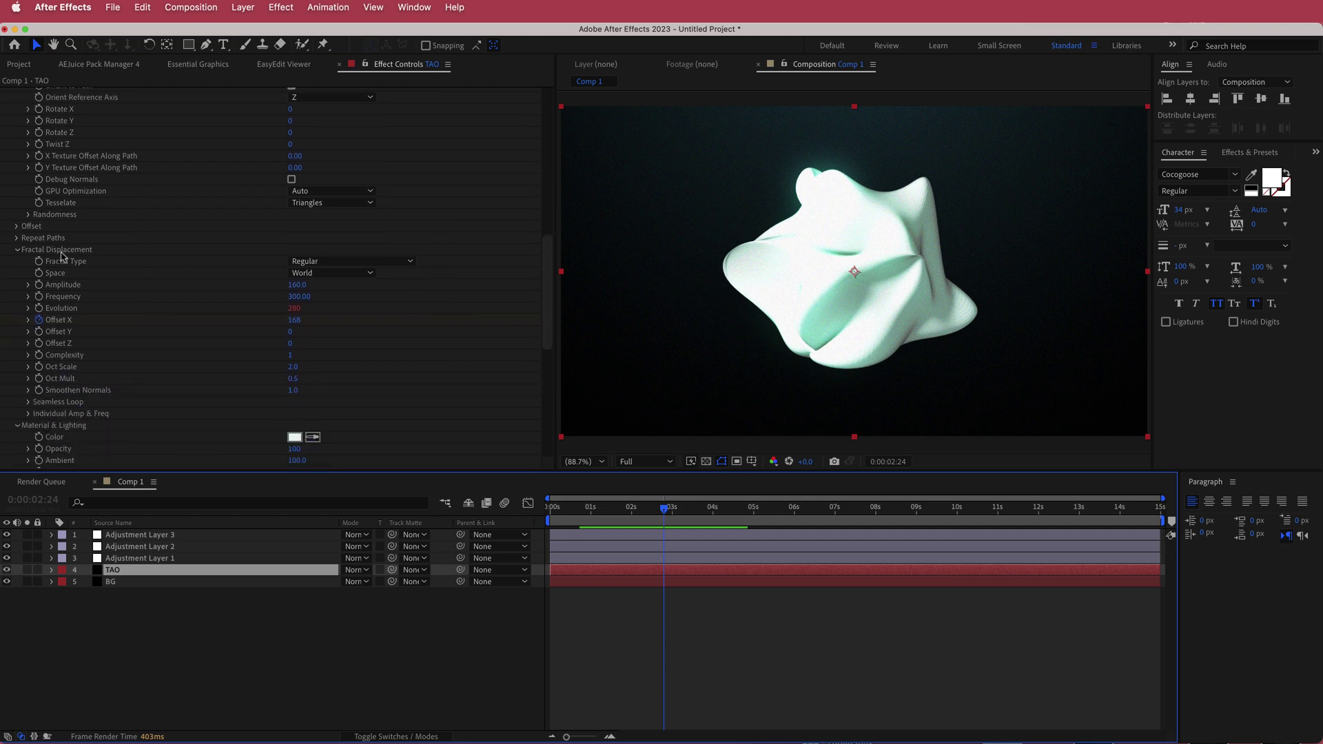
left_click(295, 390)
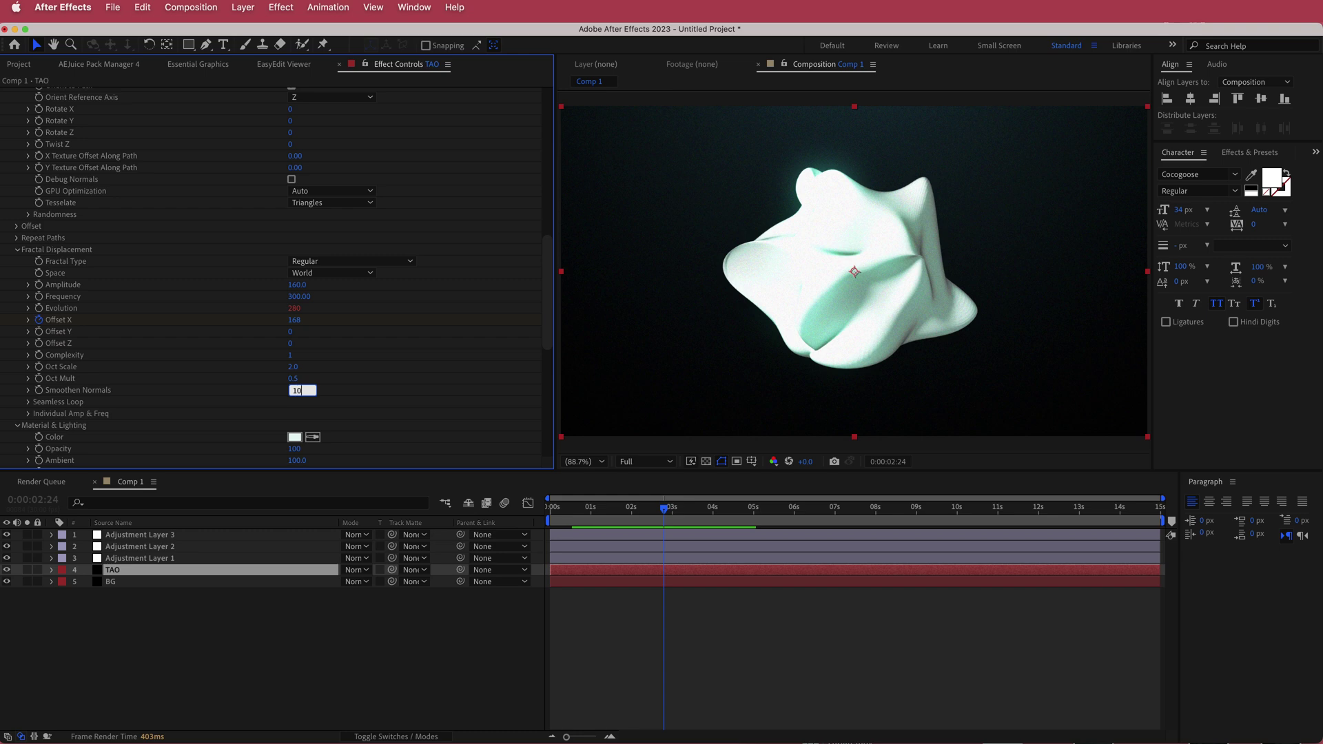
key("Return")
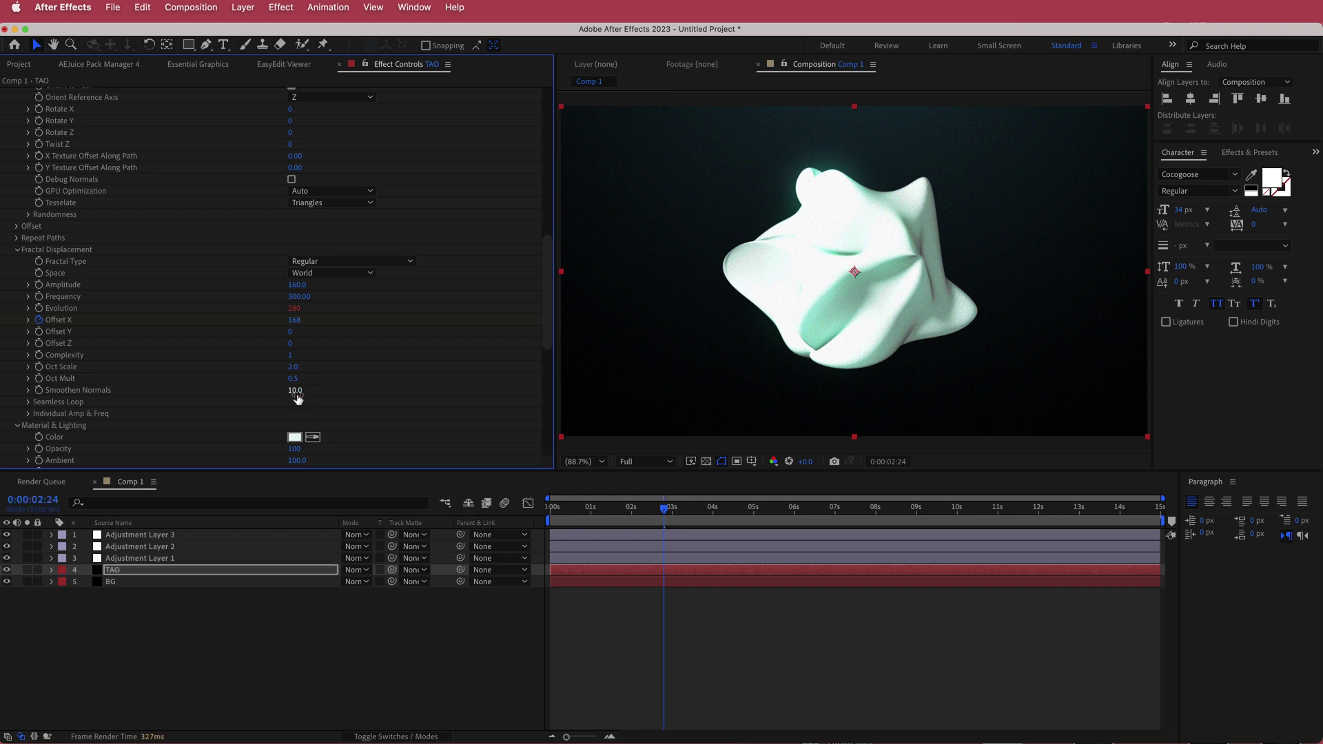
left_click(296, 391)
key("Return")
scroll(549, 261, "up", 1)
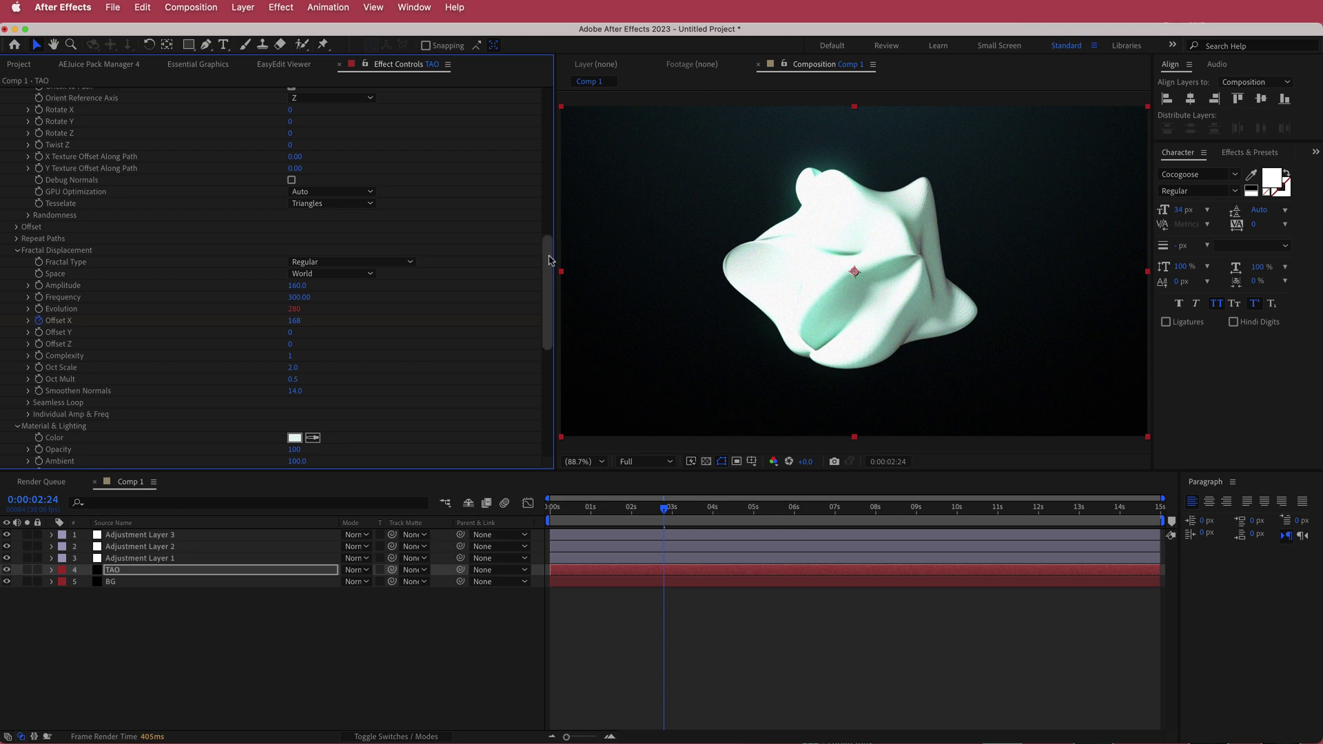
left_click_drag(549, 261, 552, 352)
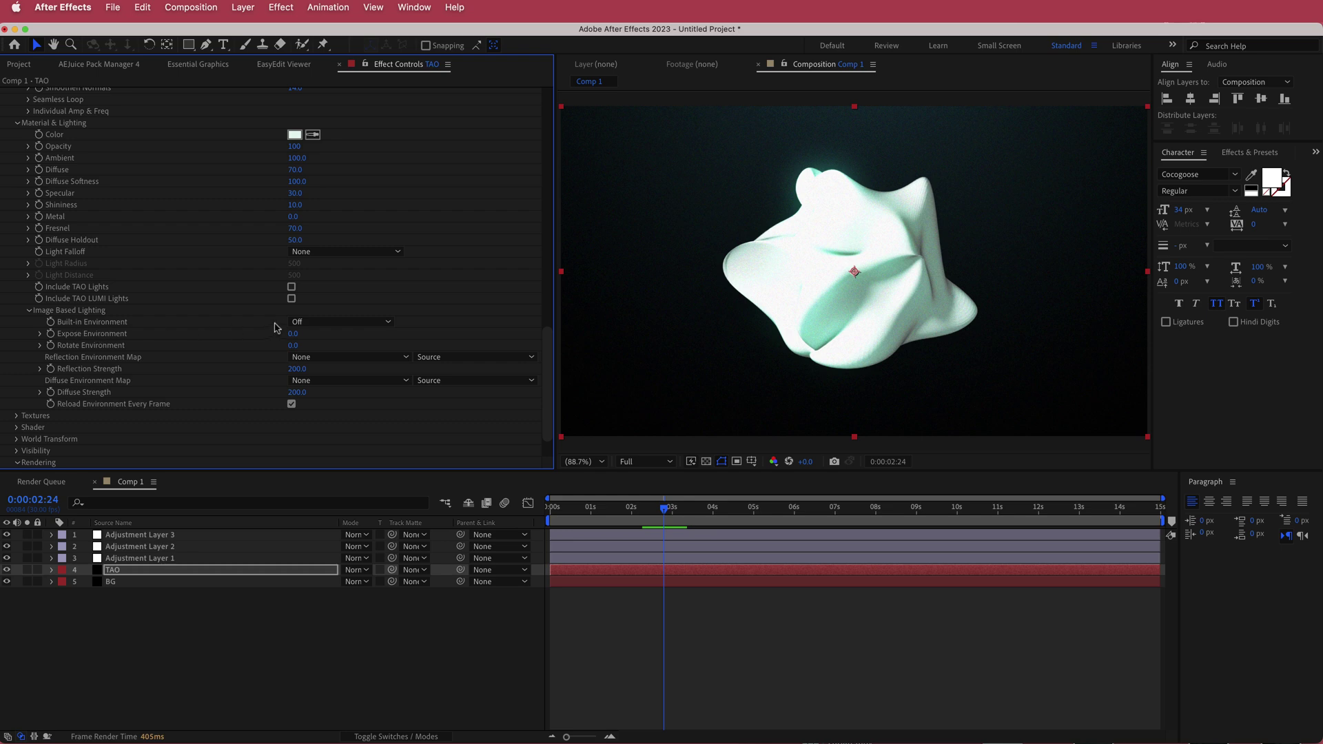
Set Image Based Lighting's Built-in Environment to Sunset Field for warm golden reflections.
left_click(324, 322)
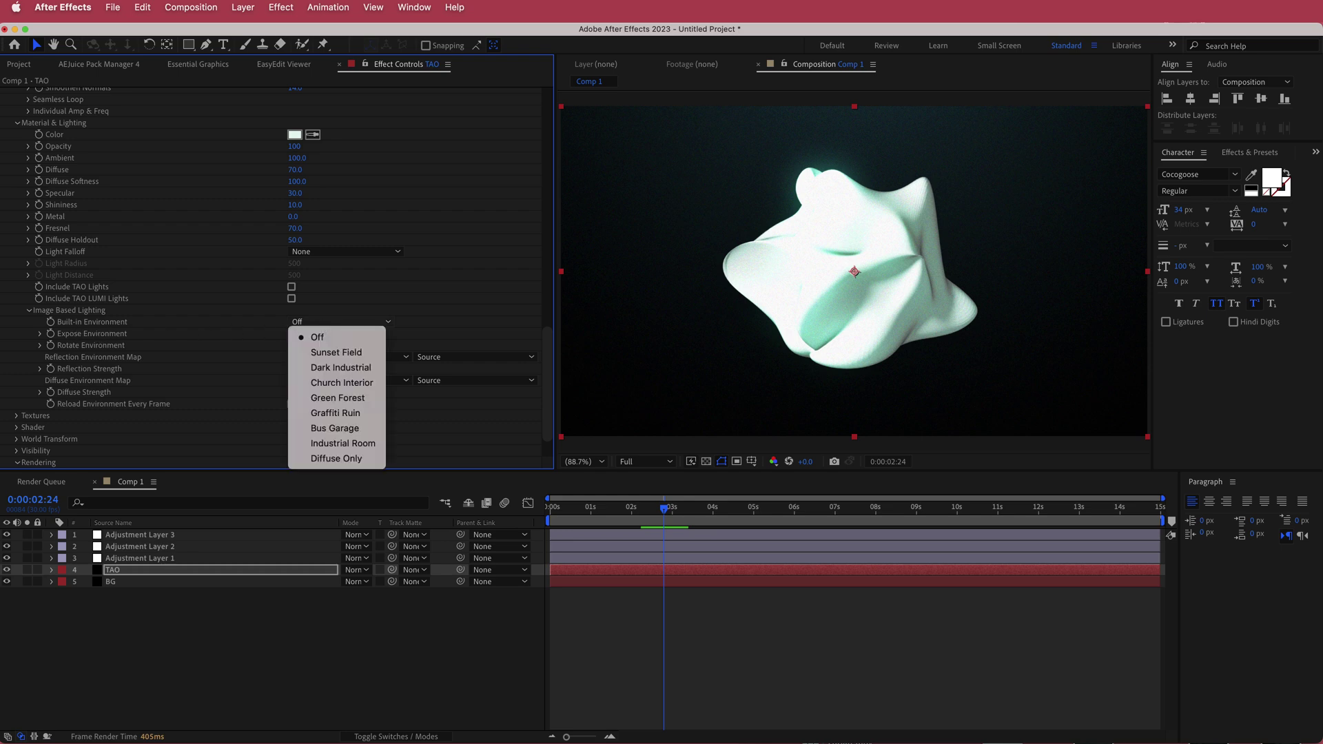
left_click(337, 352)
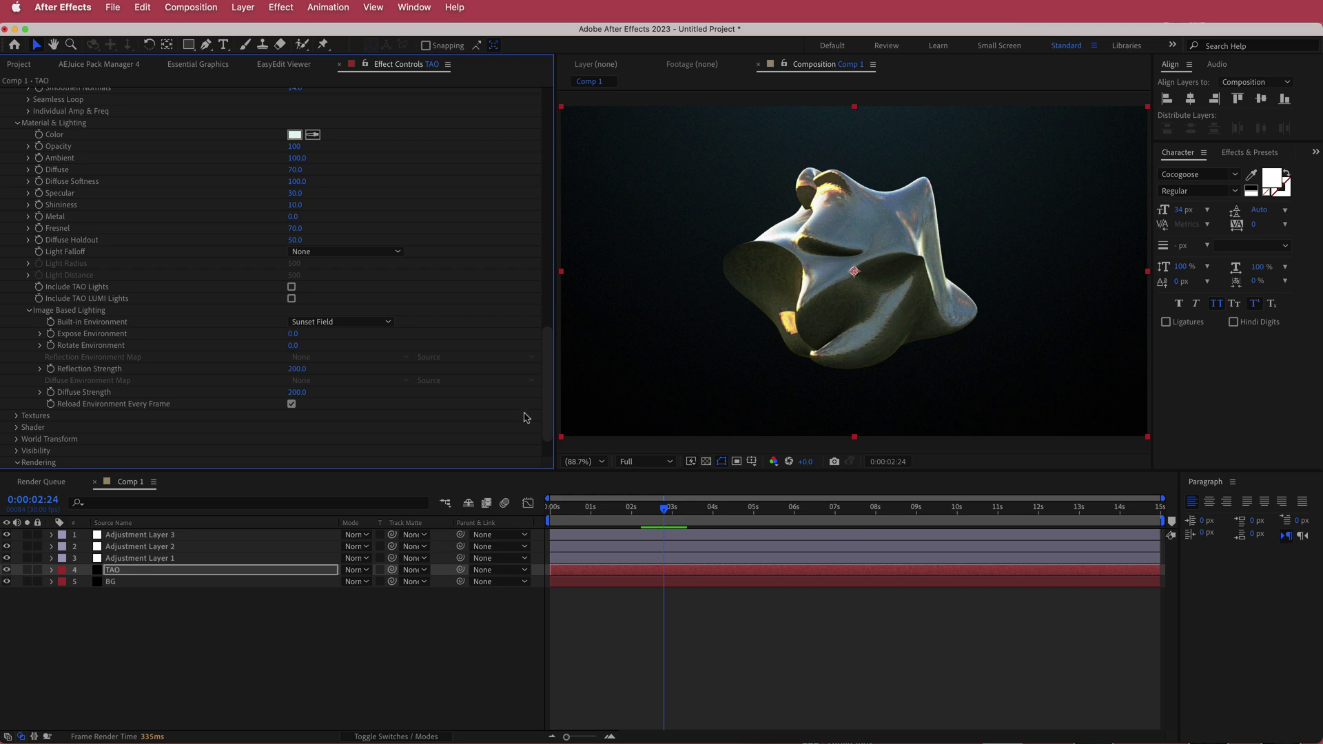
left_click_drag(549, 369, 557, 187)
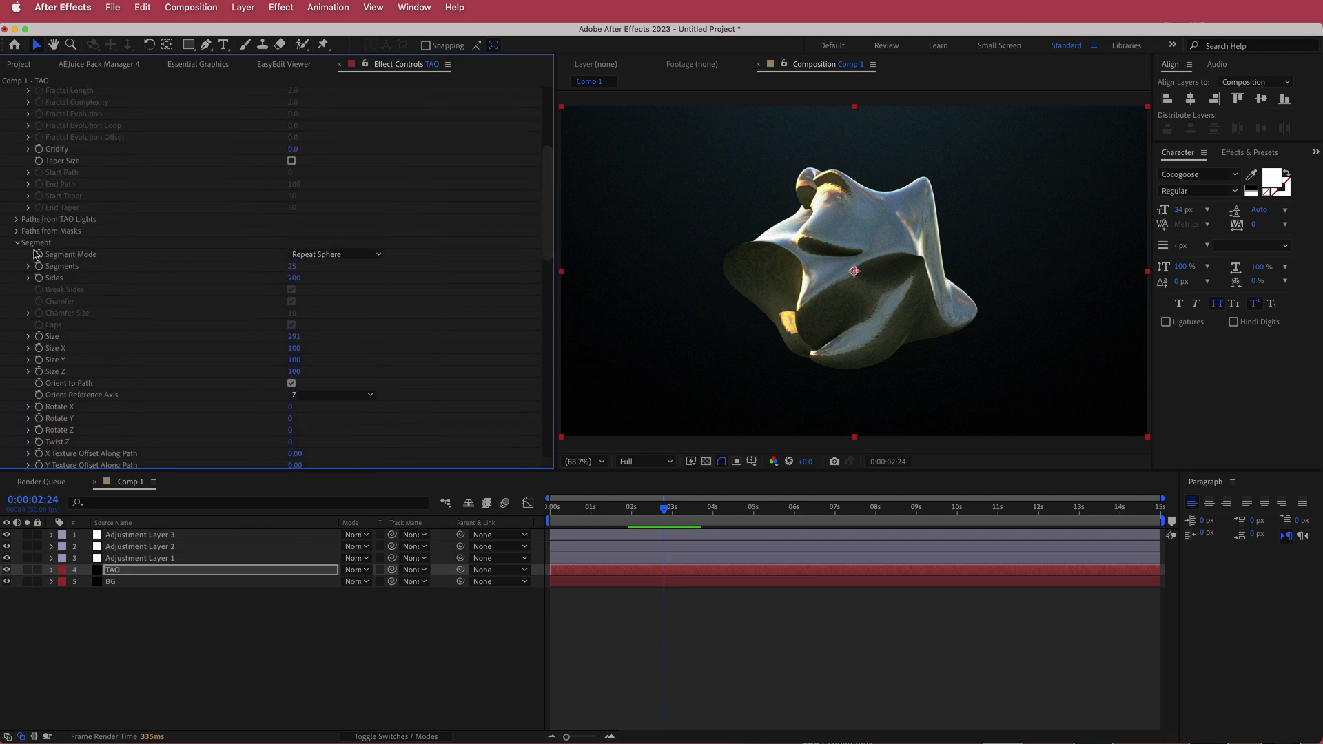
left_click(294, 278)
type("10")
key("Return")
left_click_drag(668, 511, 659, 512)
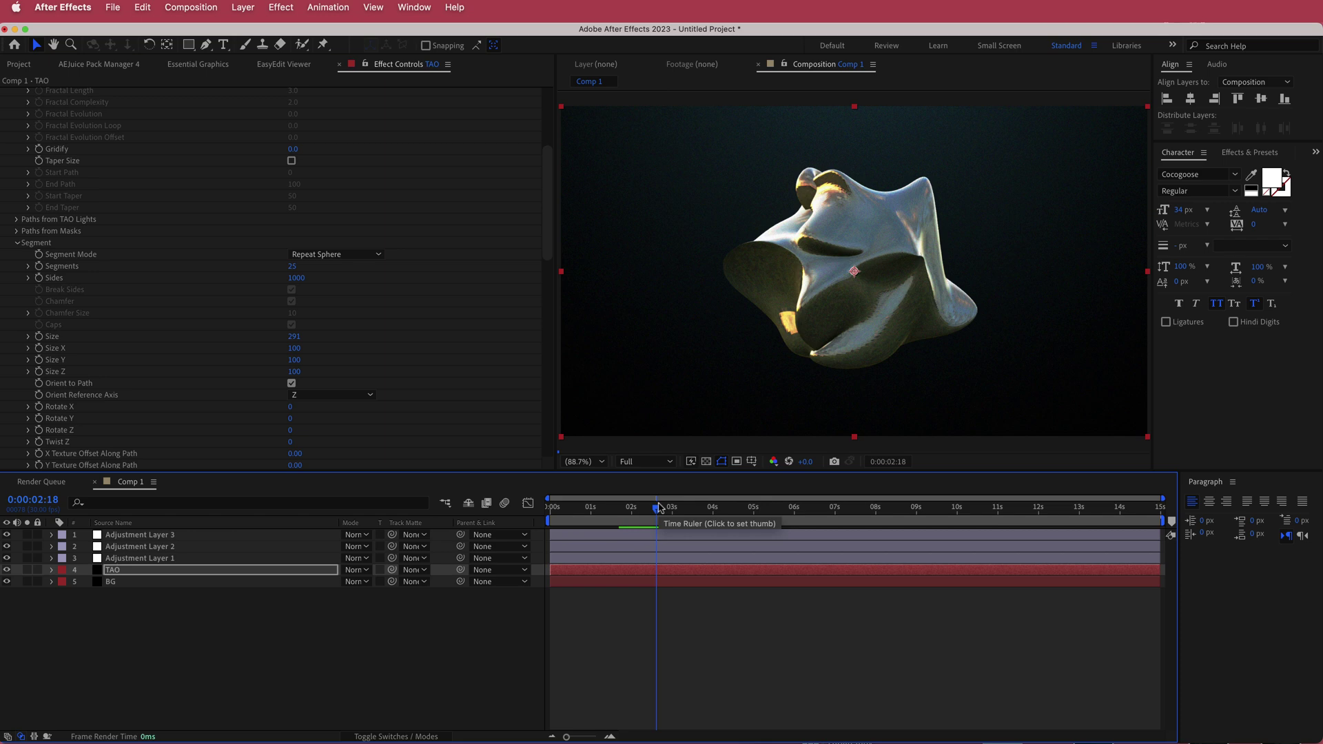
left_click(648, 462)
left_click(651, 538)
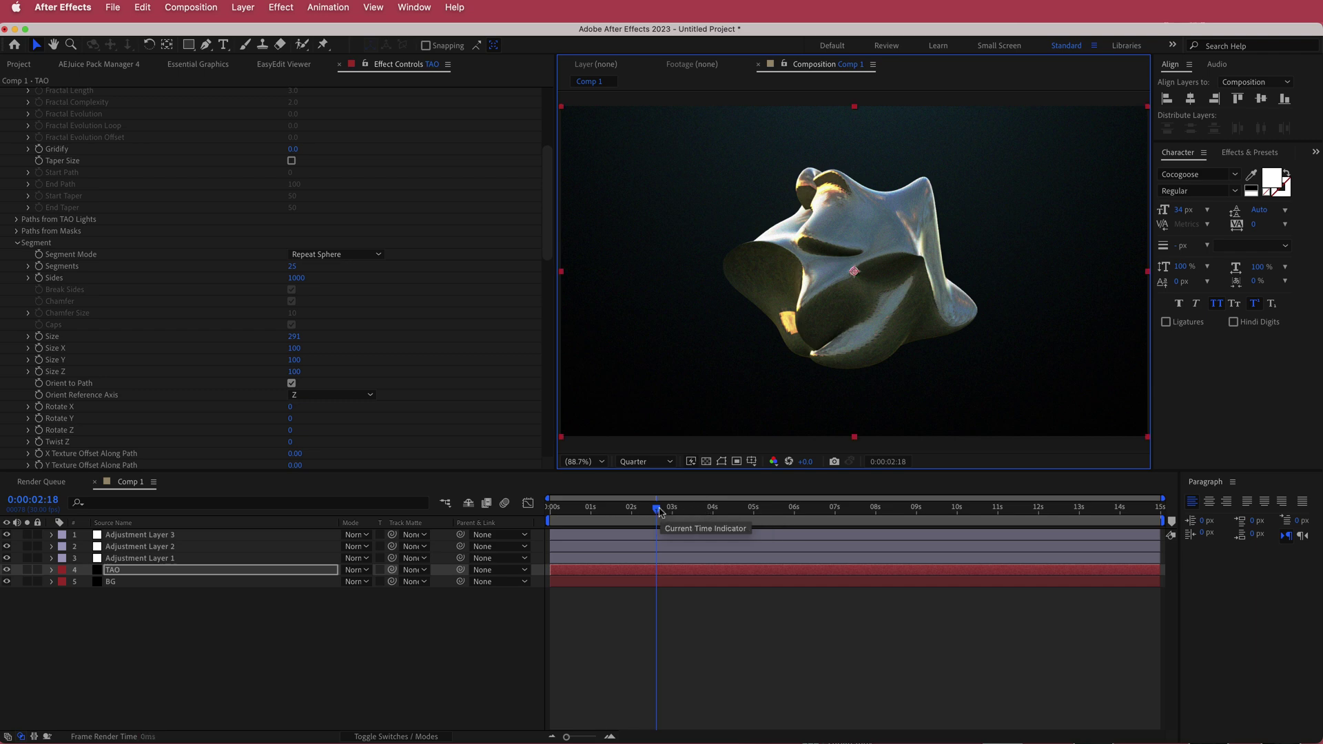
left_click_drag(659, 509, 672, 508)
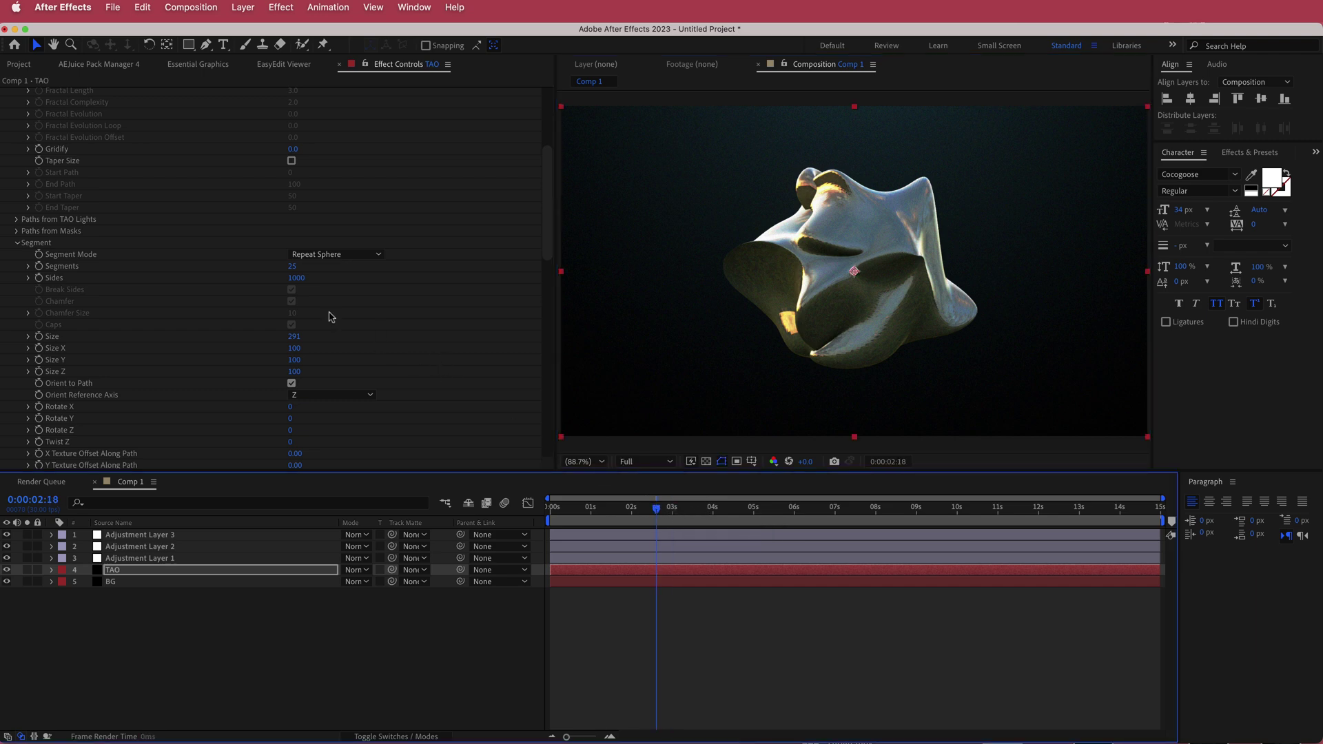
left_click_drag(655, 509, 691, 512)
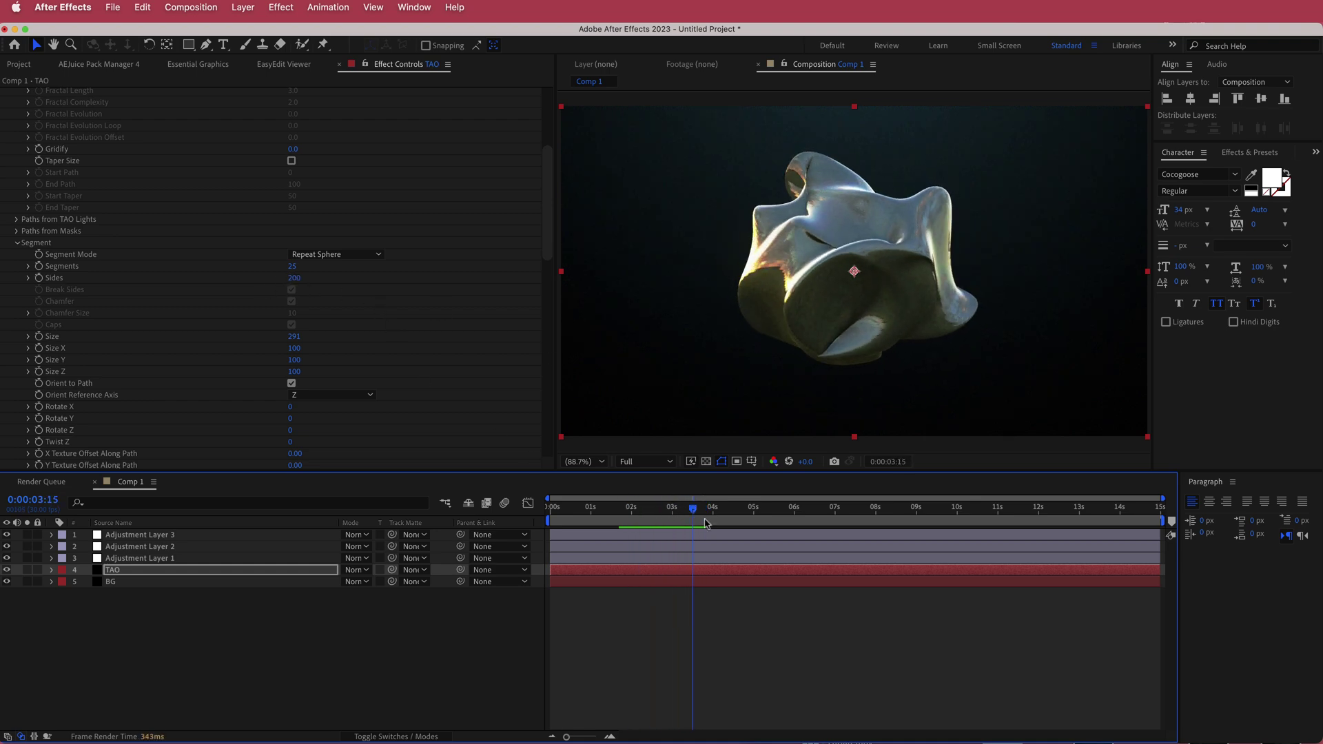
left_click_drag(695, 512, 665, 513)
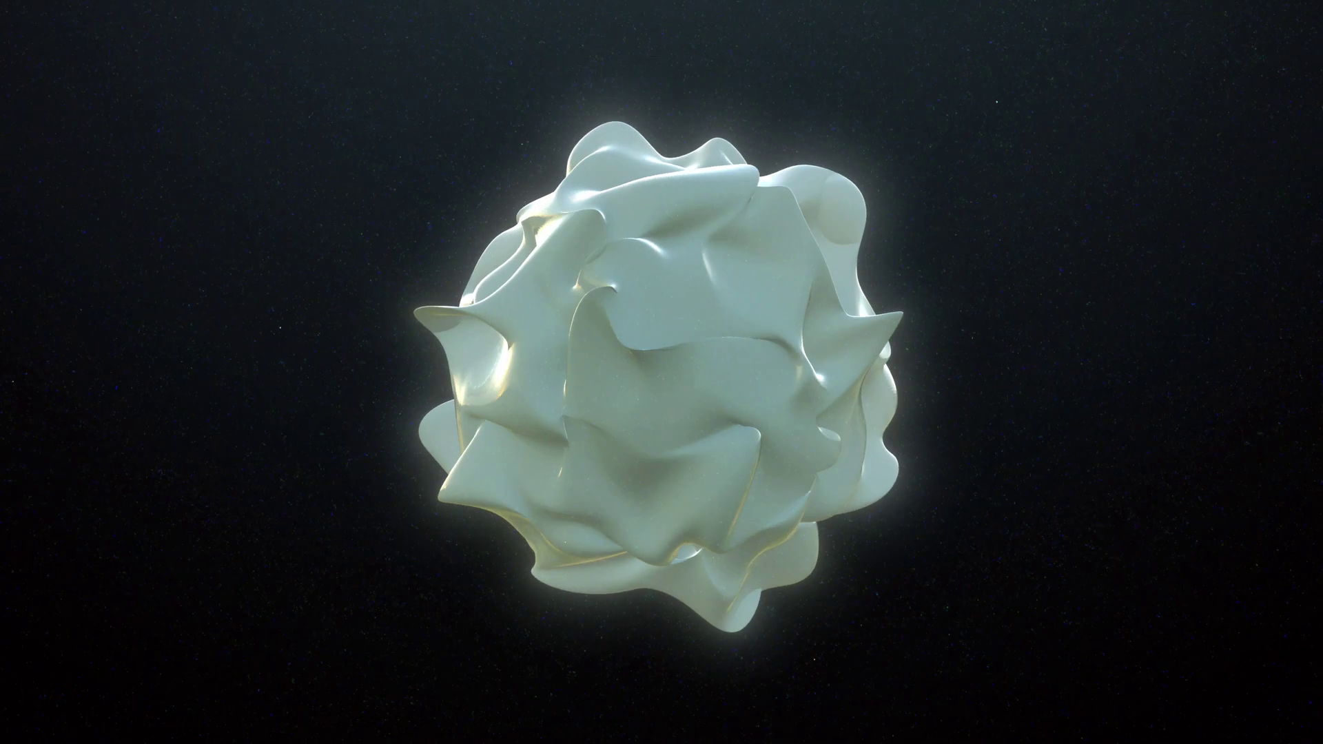